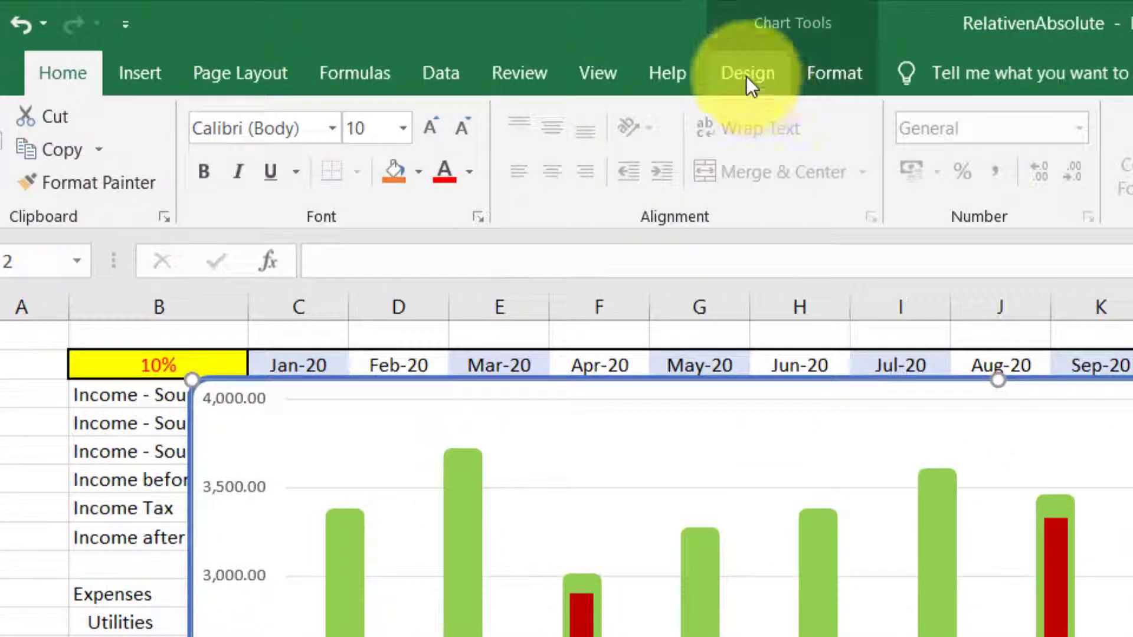
- Select the income column chart to bring up its Chart Tools Design options
left_click(745, 76)
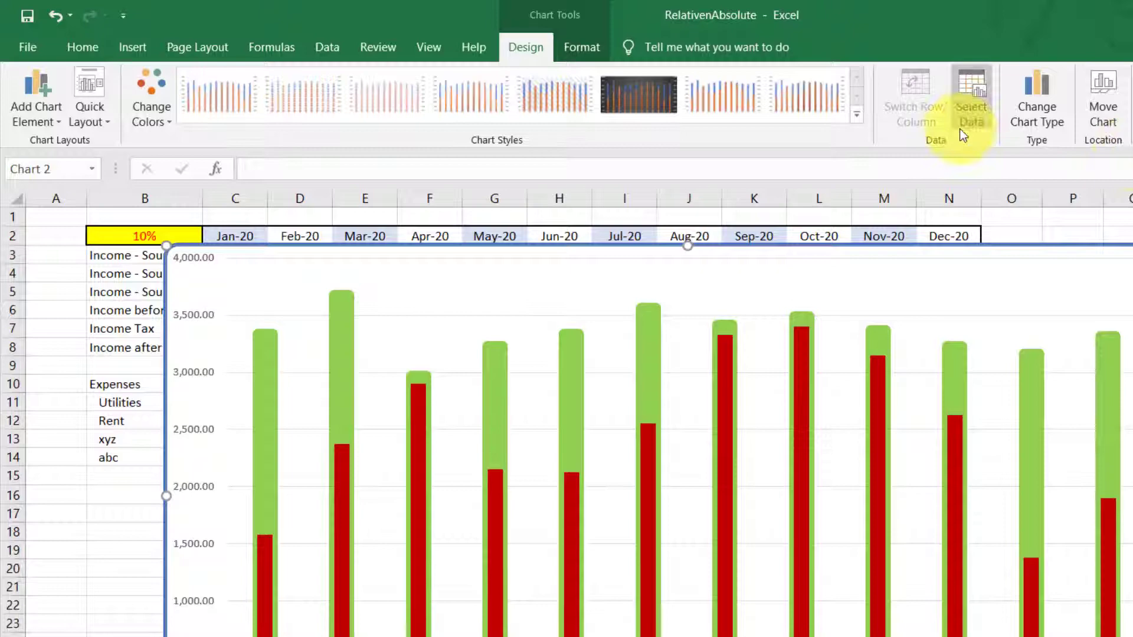
- Add a primary vertical axis, a chart title above the chart and a data table with legend keys
left_click(54, 126)
mouse_move(40, 110)
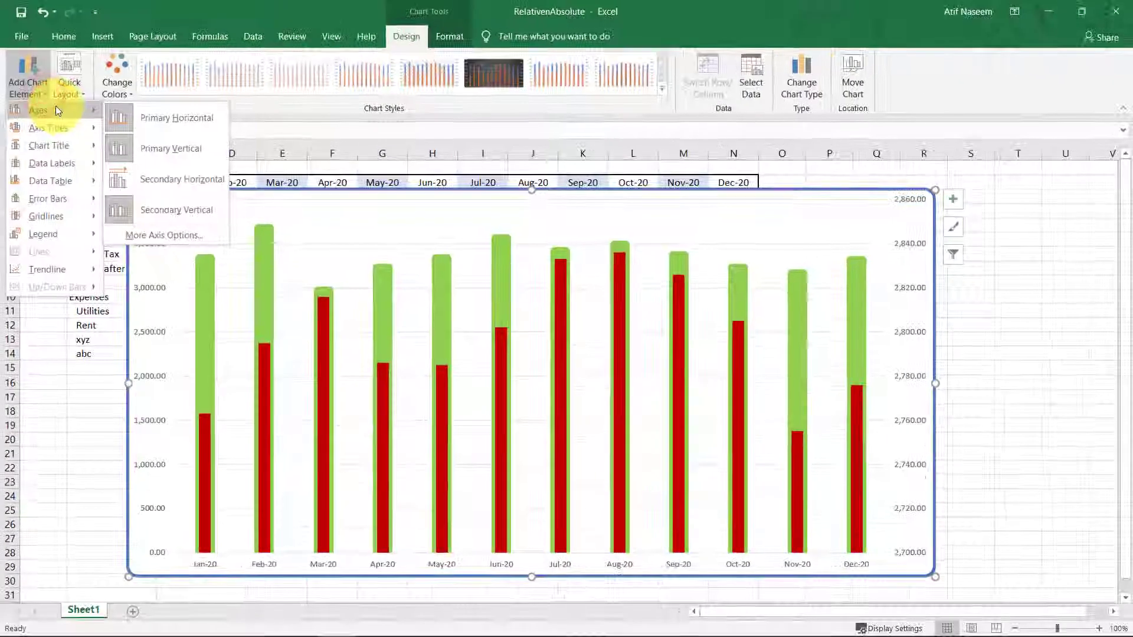
left_click(171, 147)
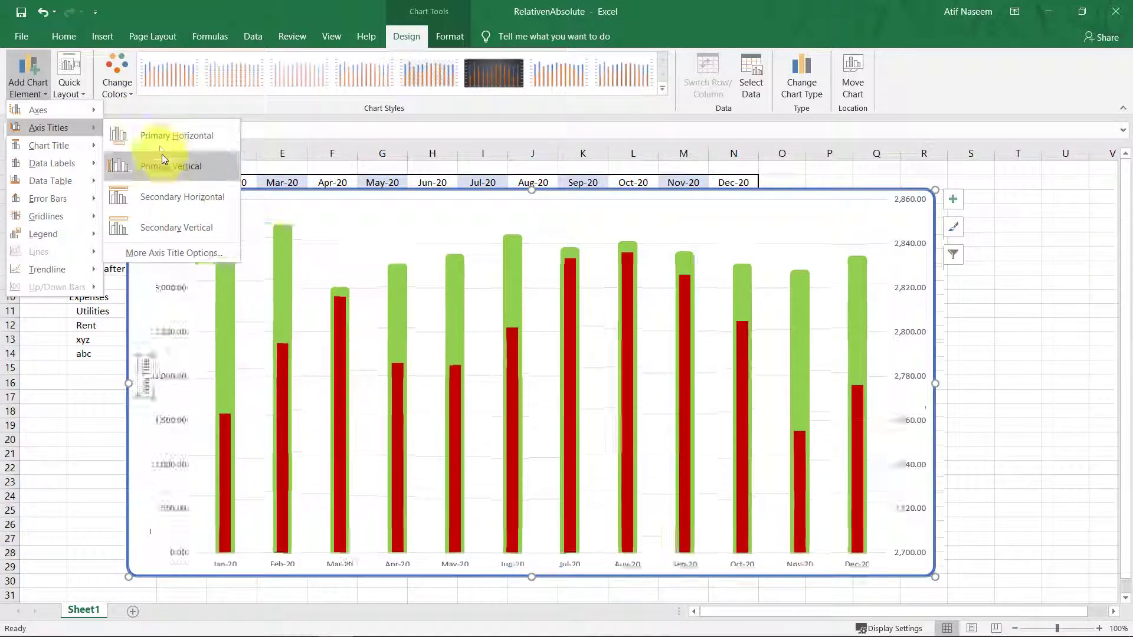
mouse_move(48, 146)
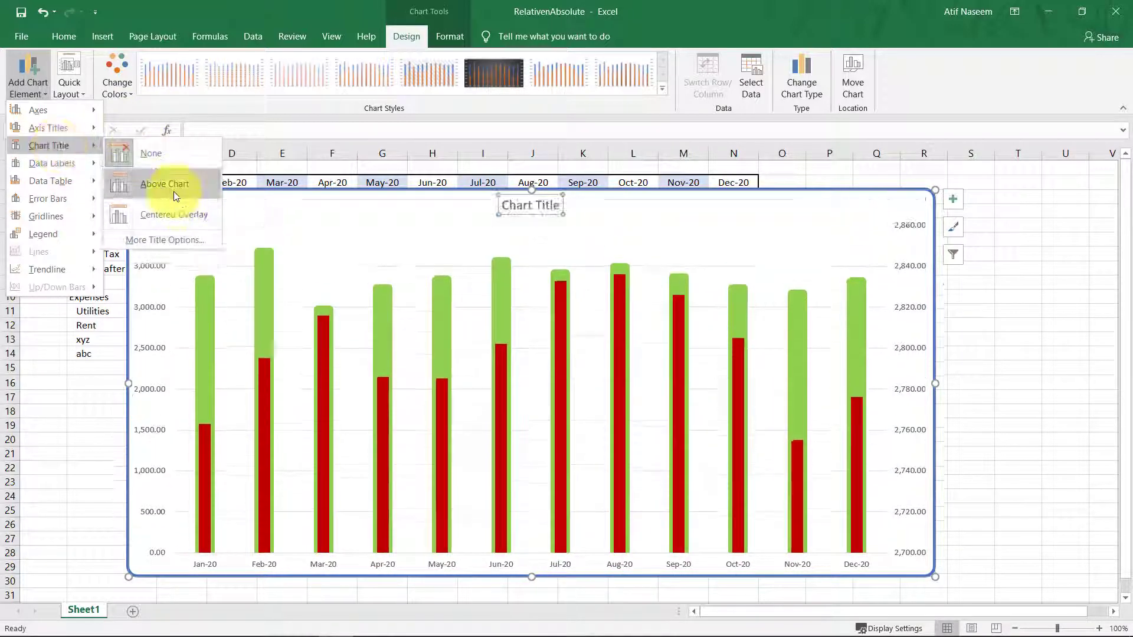
left_click(170, 190)
left_click(27, 82)
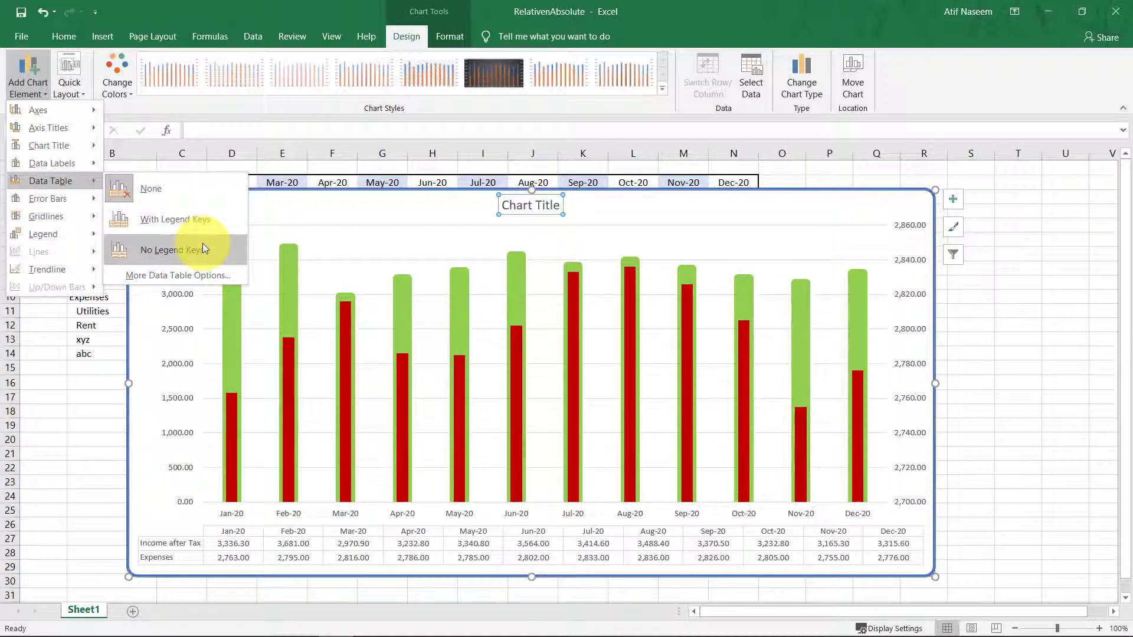
left_click(196, 226)
mouse_move(48, 198)
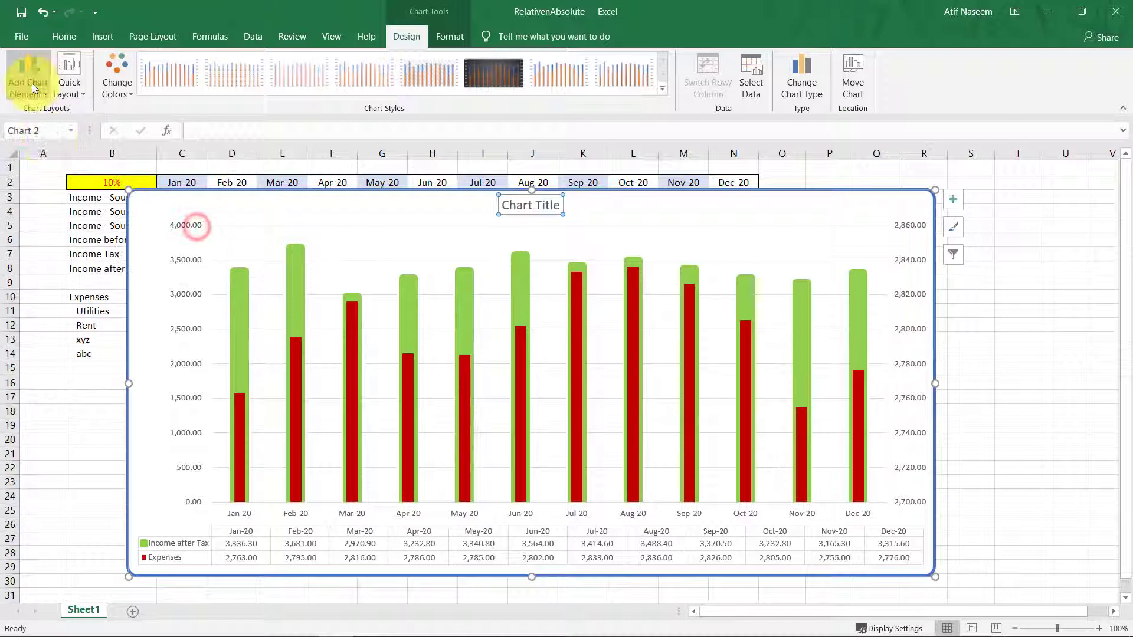
- Retitle the chart 'Income & Expenses'
left_click(28, 83)
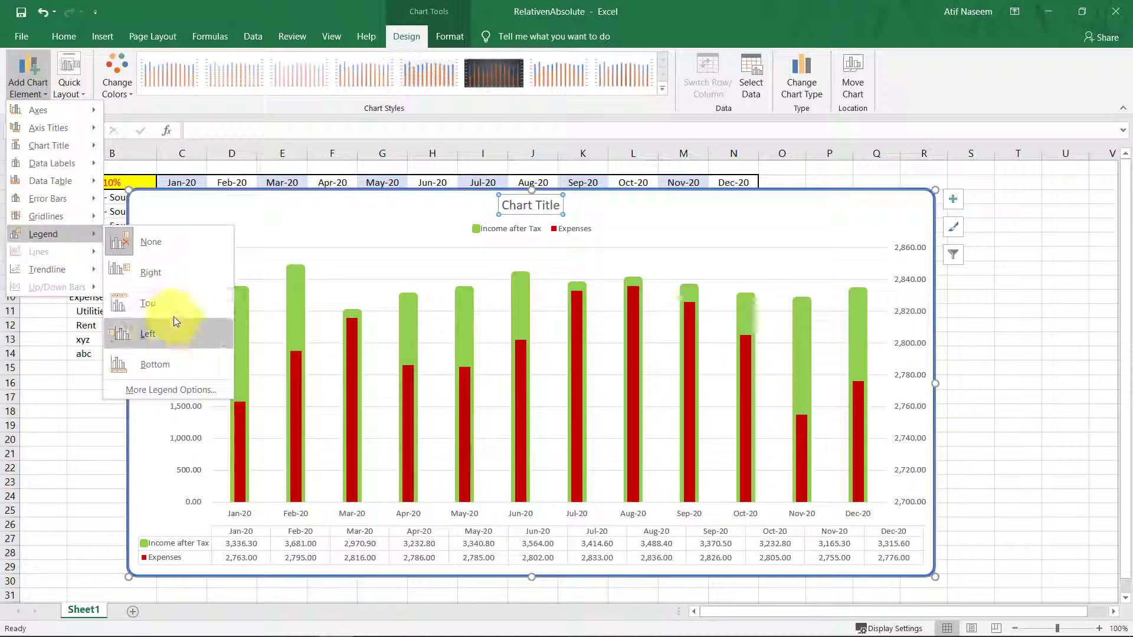
mouse_move(47, 269)
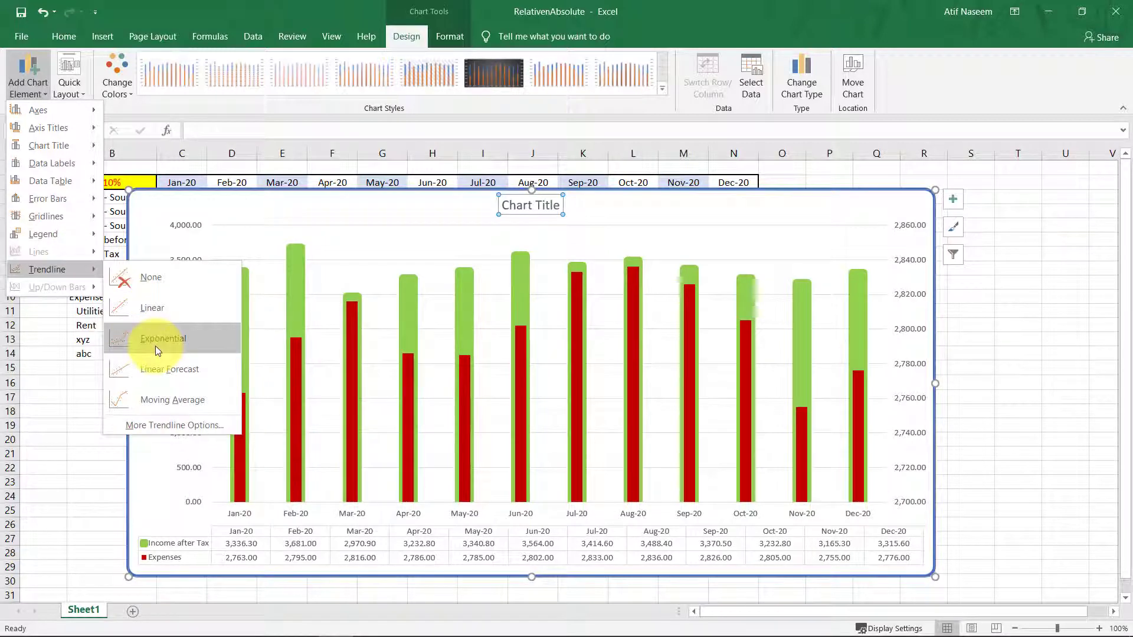
left_click(649, 6)
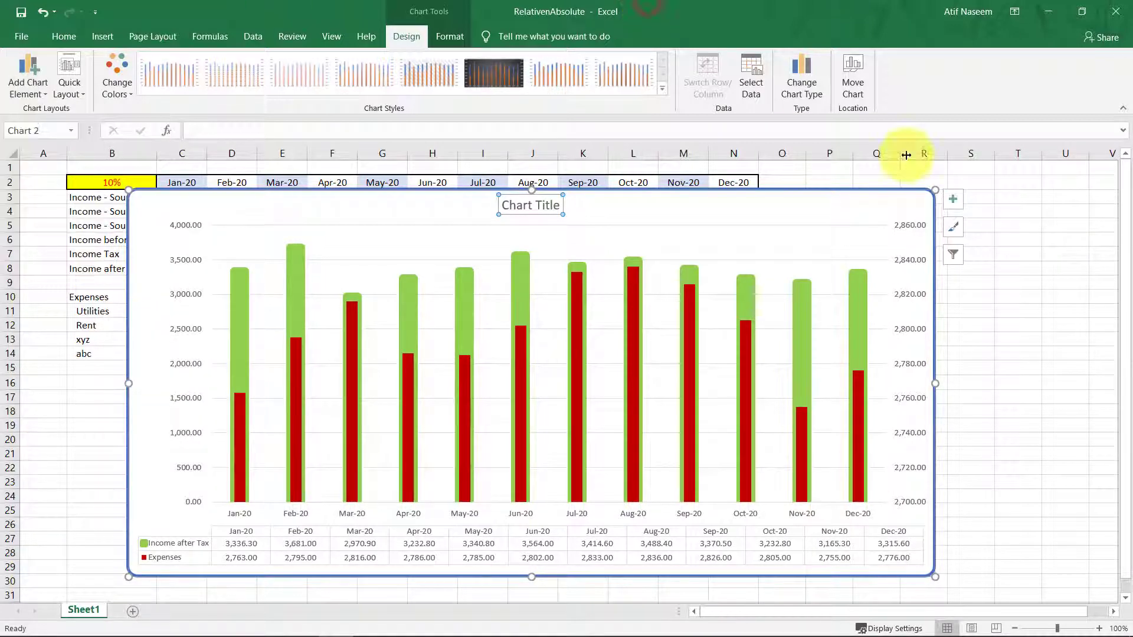
triple_click(548, 205)
type("Income & E")
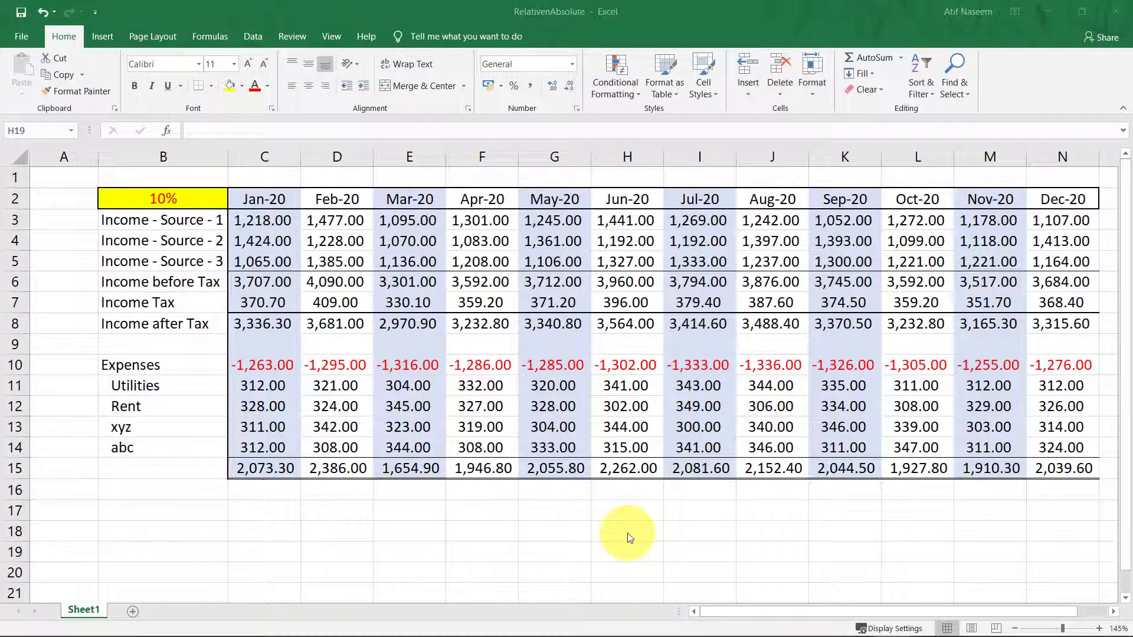
- Insert an empty clustered column chart and move it below the table's right end
scroll(630, 534, "down", 3, "ctrl")
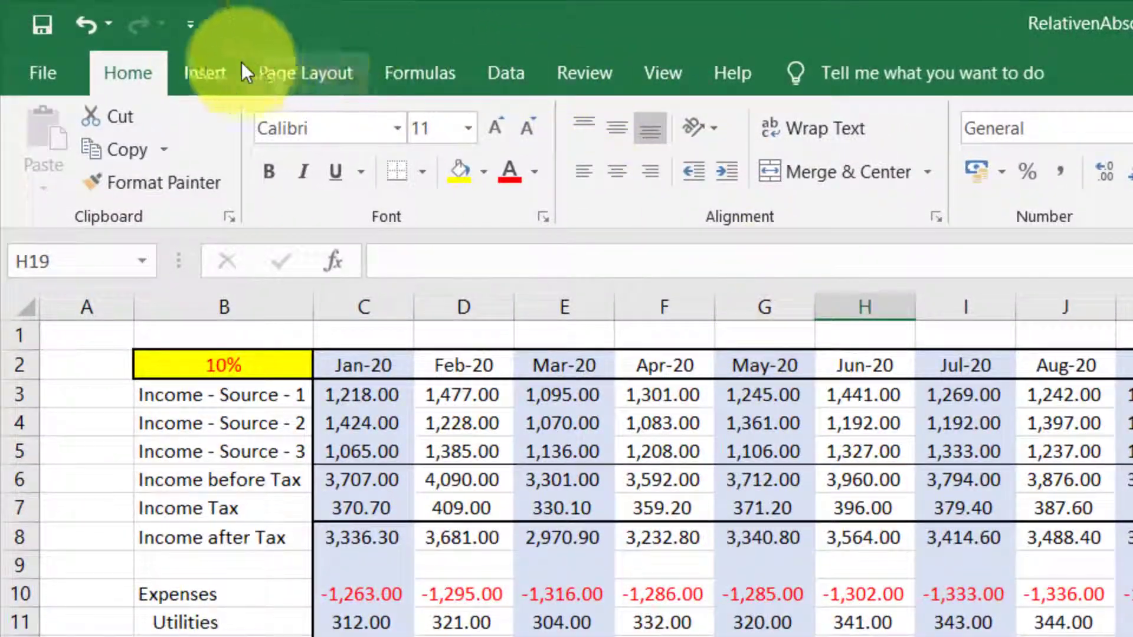
left_click(203, 73)
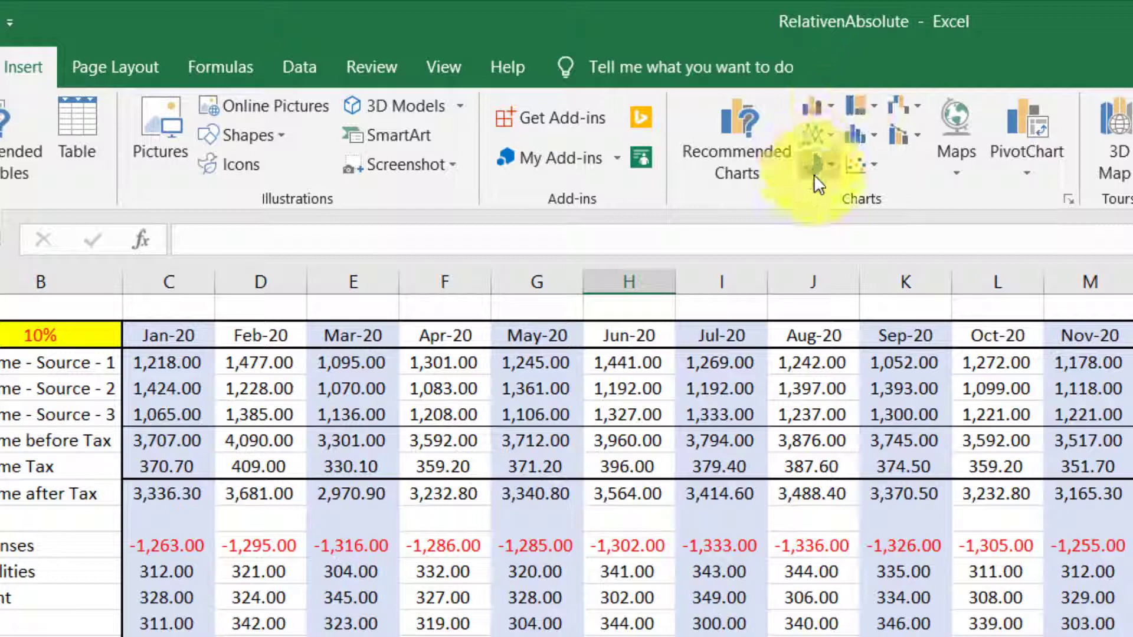
left_click(830, 112)
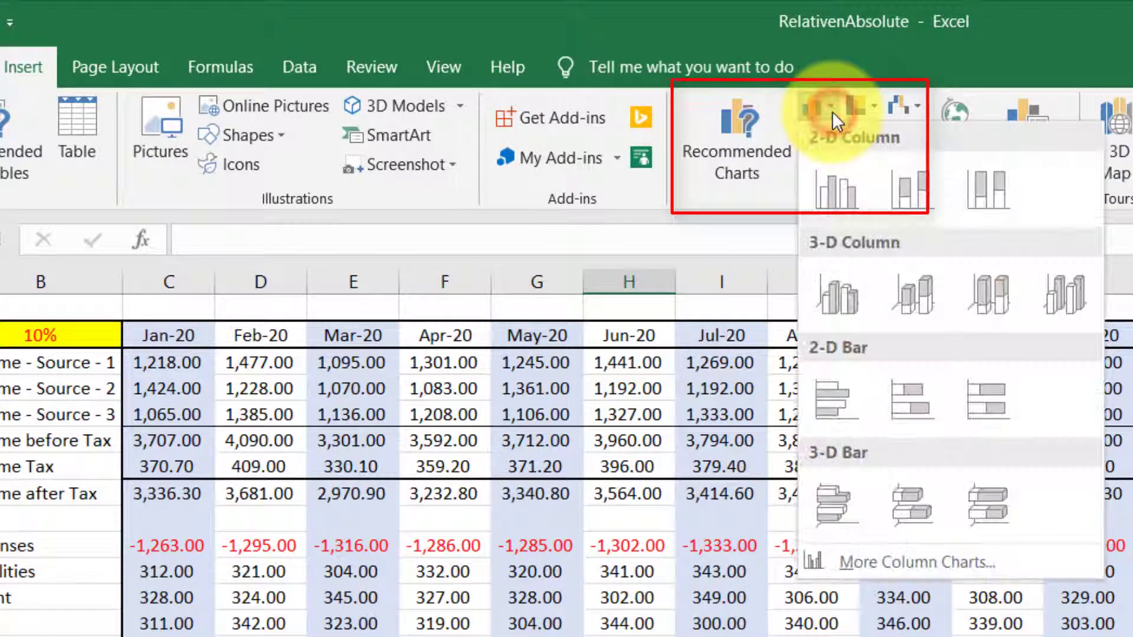
left_click(821, 194)
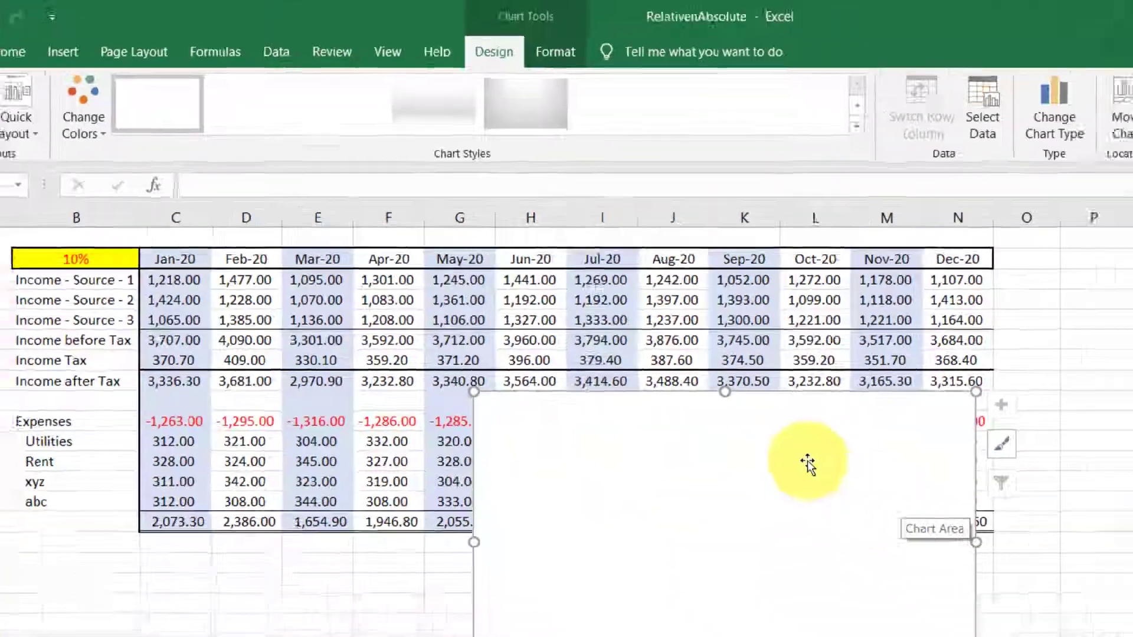
mouse_move(807, 461)
left_mouse_down()
mouse_move(920, 298)
mouse_move(974, 439)
left_mouse_up()
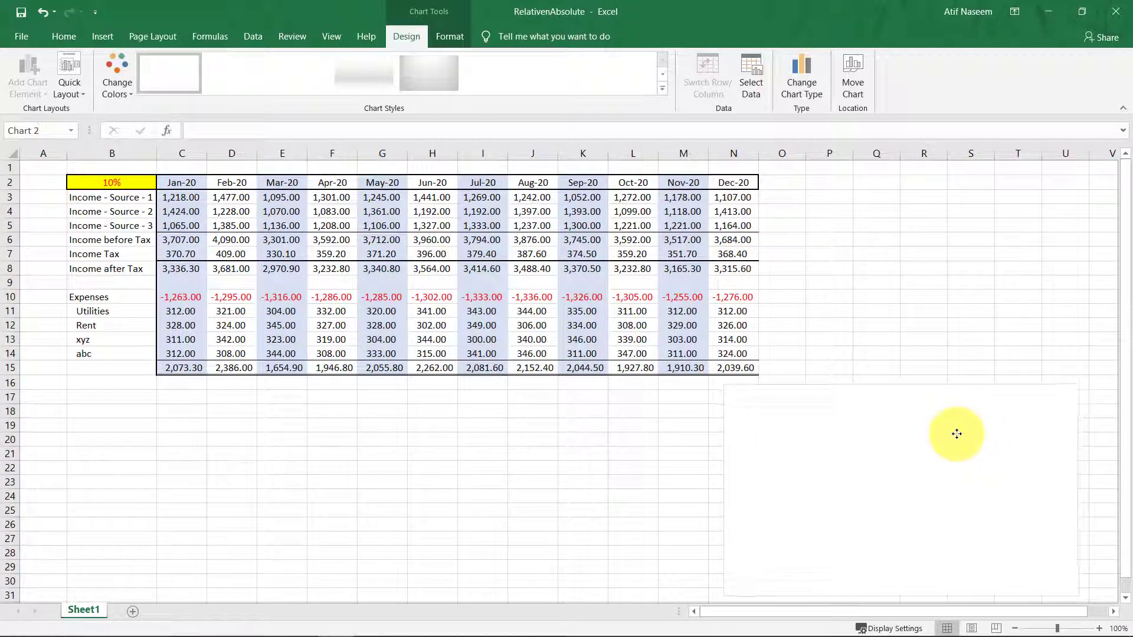
- Add an Income after Tax series to the new chart with values C8:N8
left_click(569, 451)
right_click(837, 410)
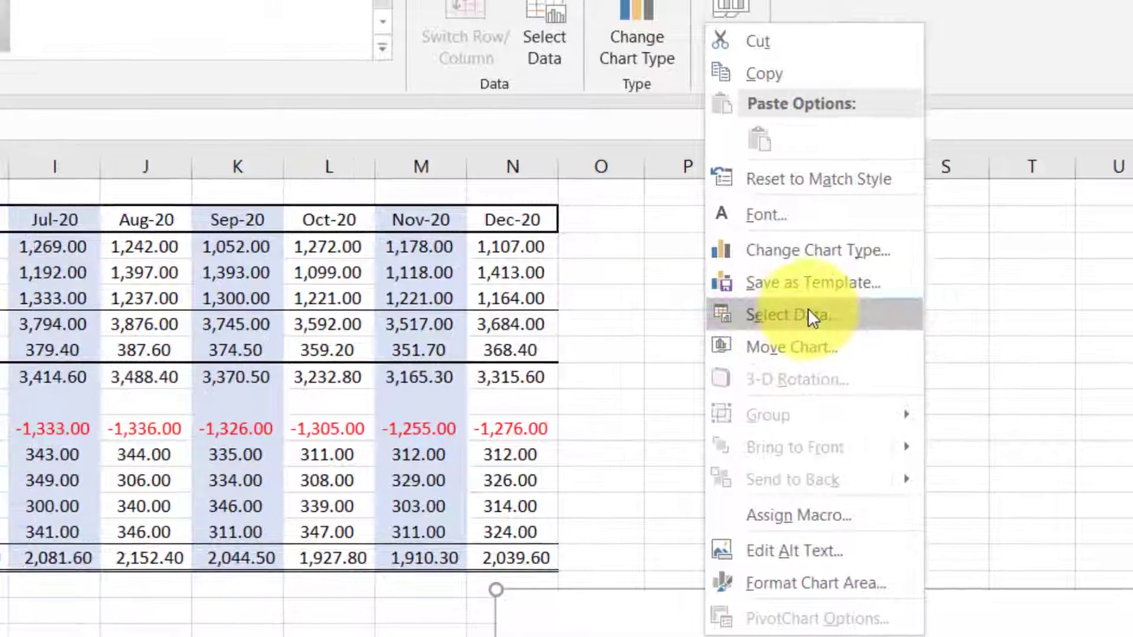
left_click(809, 312)
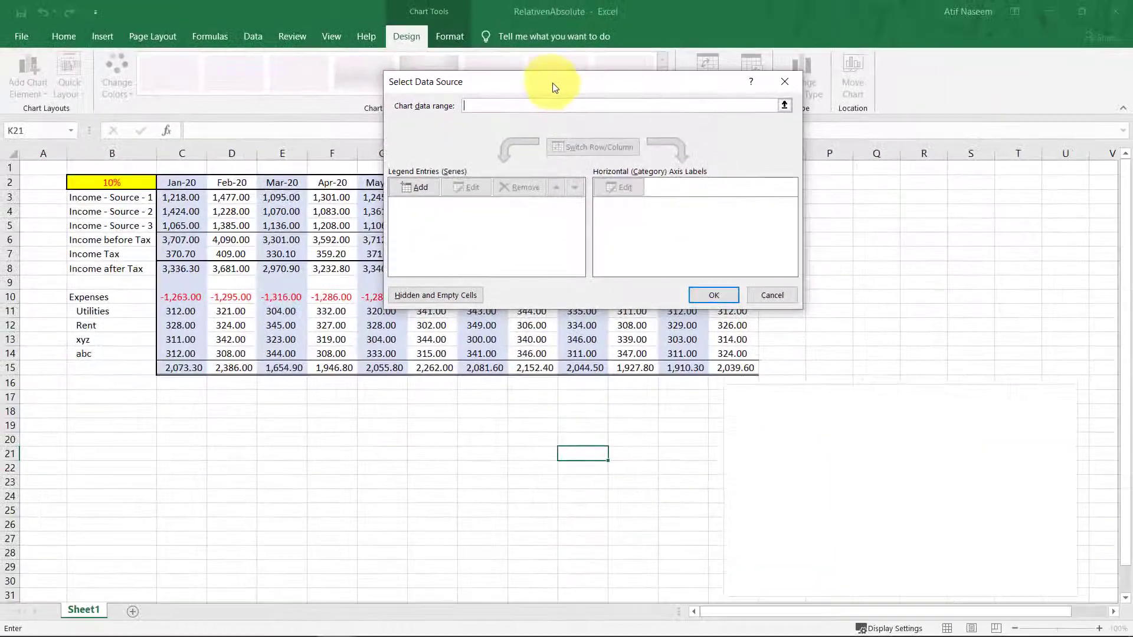
left_click_drag(552, 82, 264, 389)
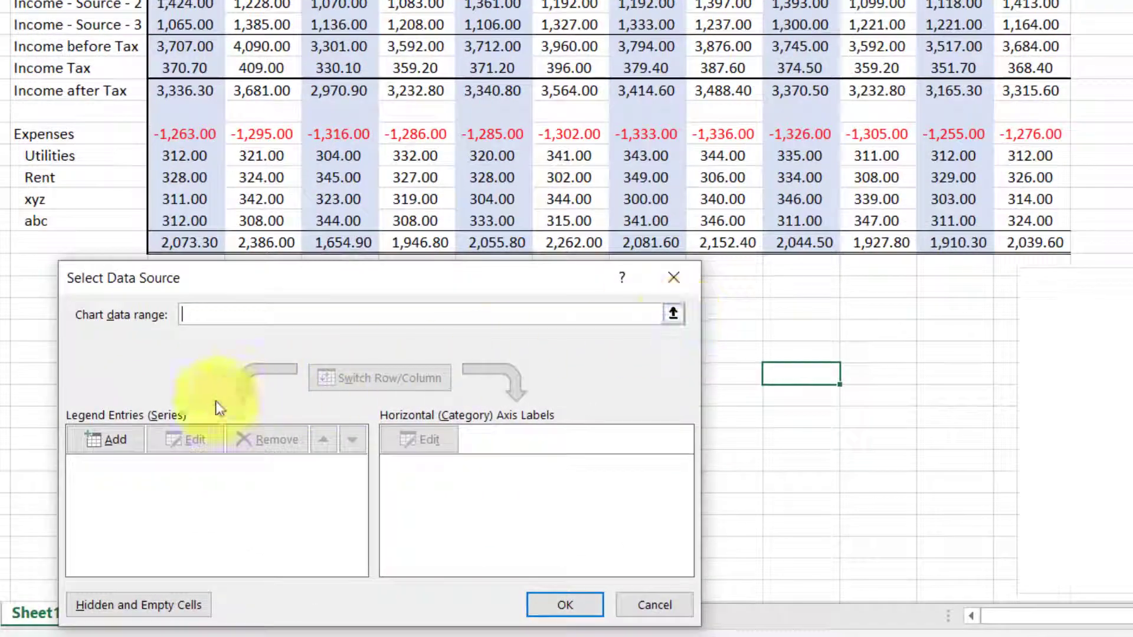
left_click(112, 444)
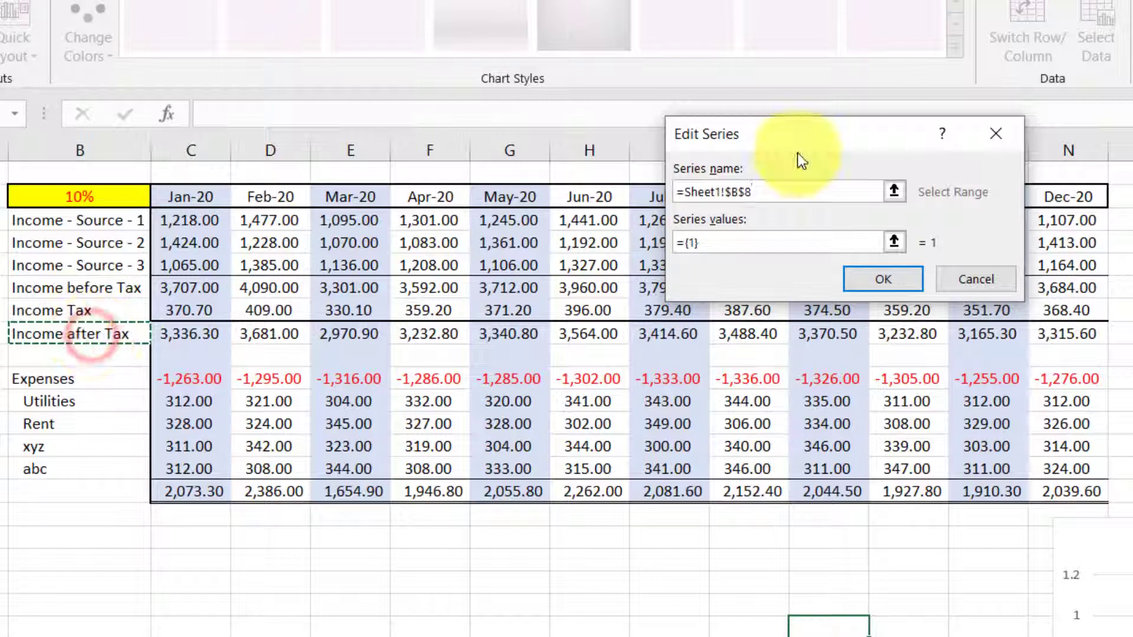
left_click(892, 243)
left_click_drag(177, 334, 259, 334)
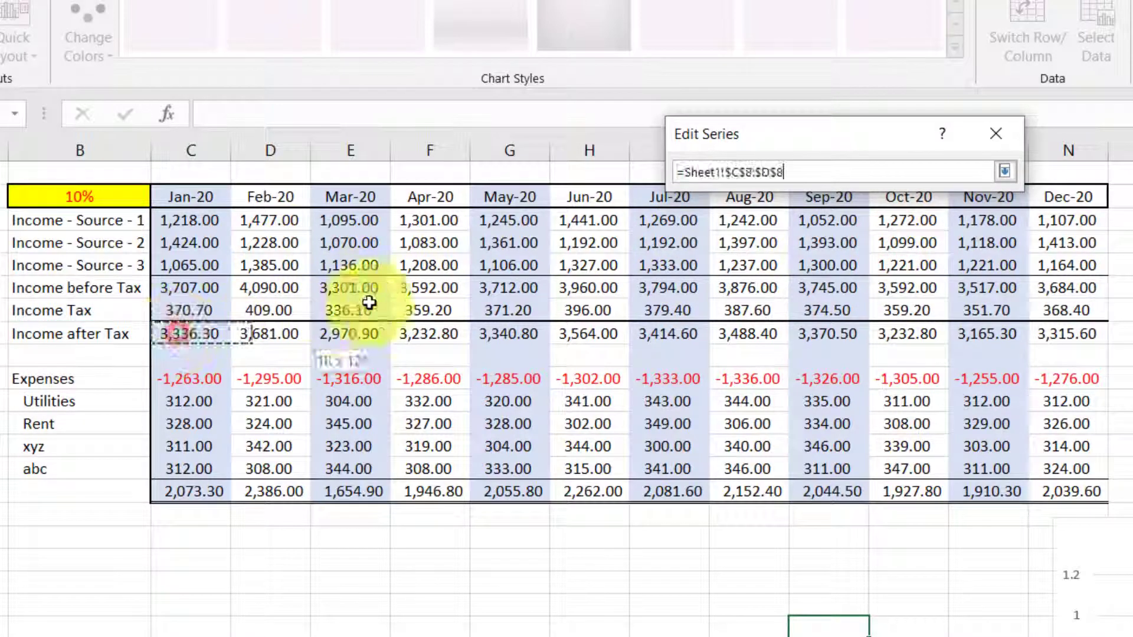
left_click_drag(369, 303, 1079, 341)
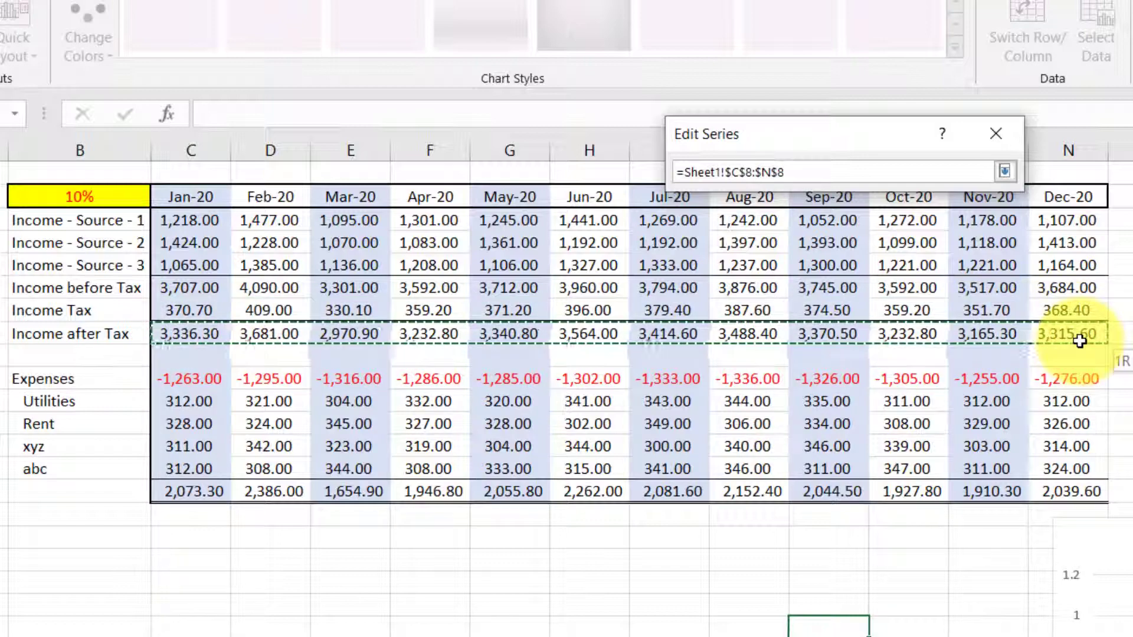
key("Return")
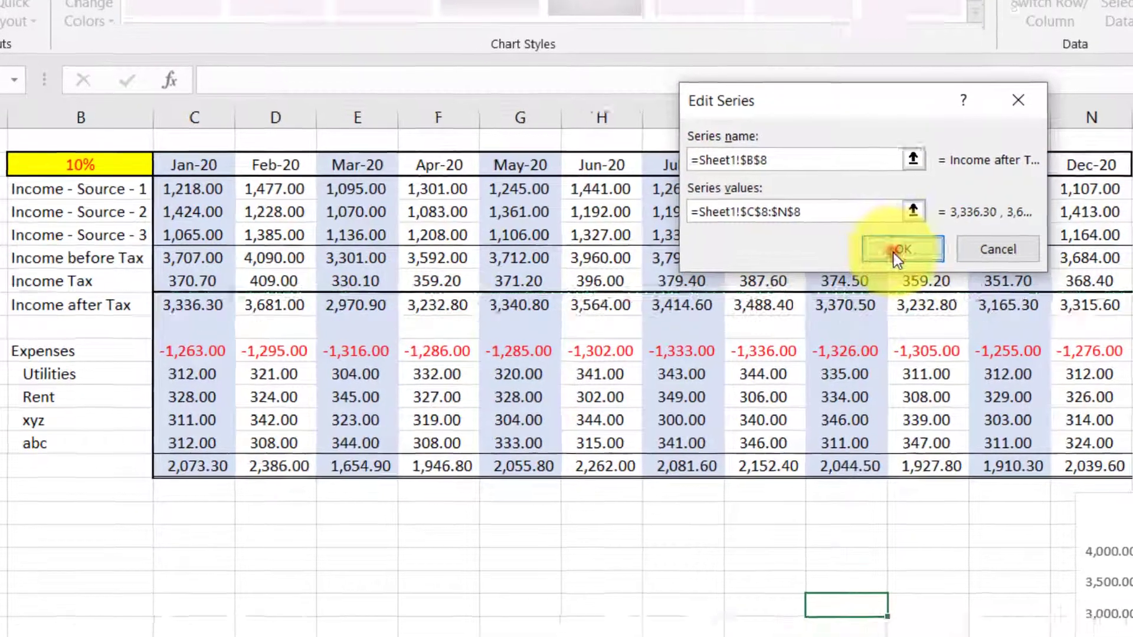
left_click(873, 279)
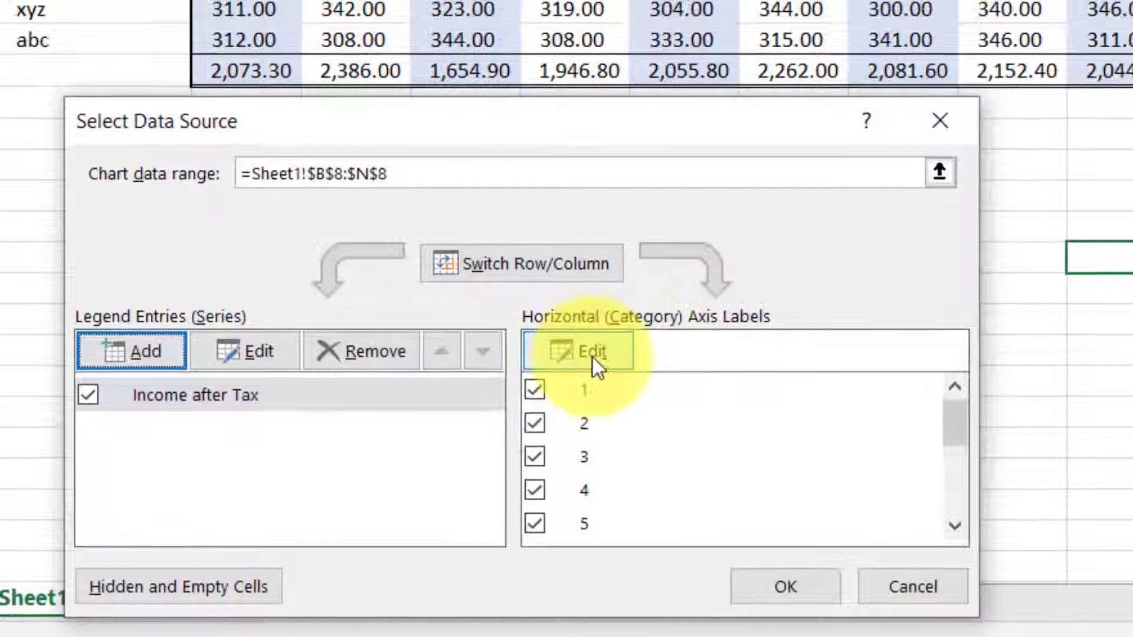
- Set the horizontal axis labels to the month headers C2:N2, Jan-20 to Dec-20
left_click(607, 325)
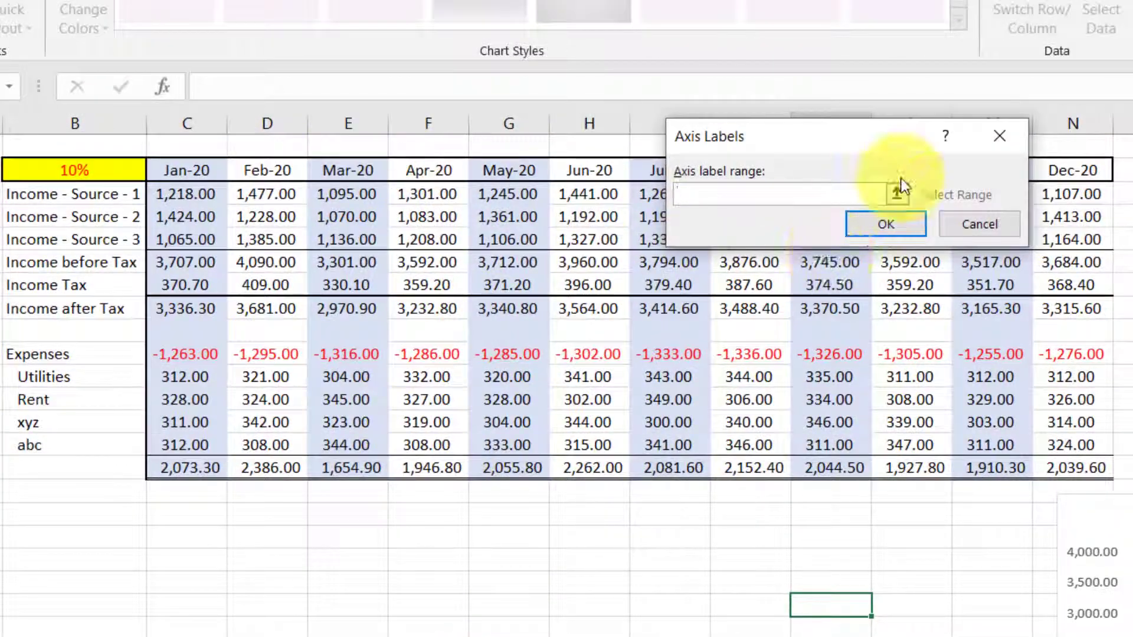
left_click(897, 195)
mouse_move(182, 166)
left_mouse_down()
mouse_move(982, 135)
mouse_move(1071, 164)
left_mouse_up()
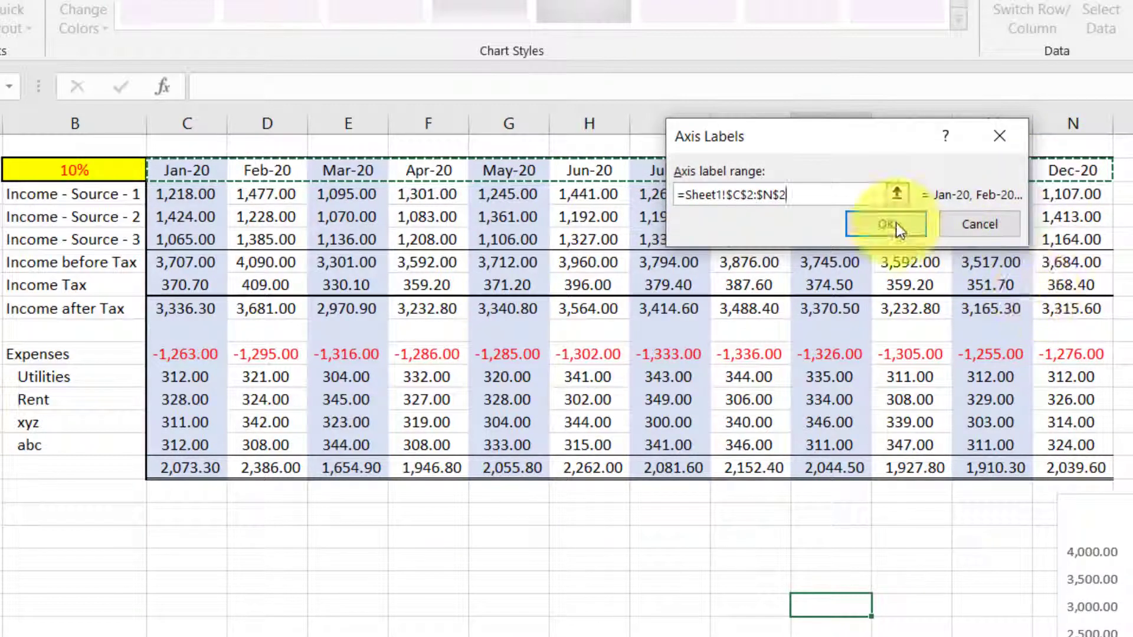
left_click(866, 228)
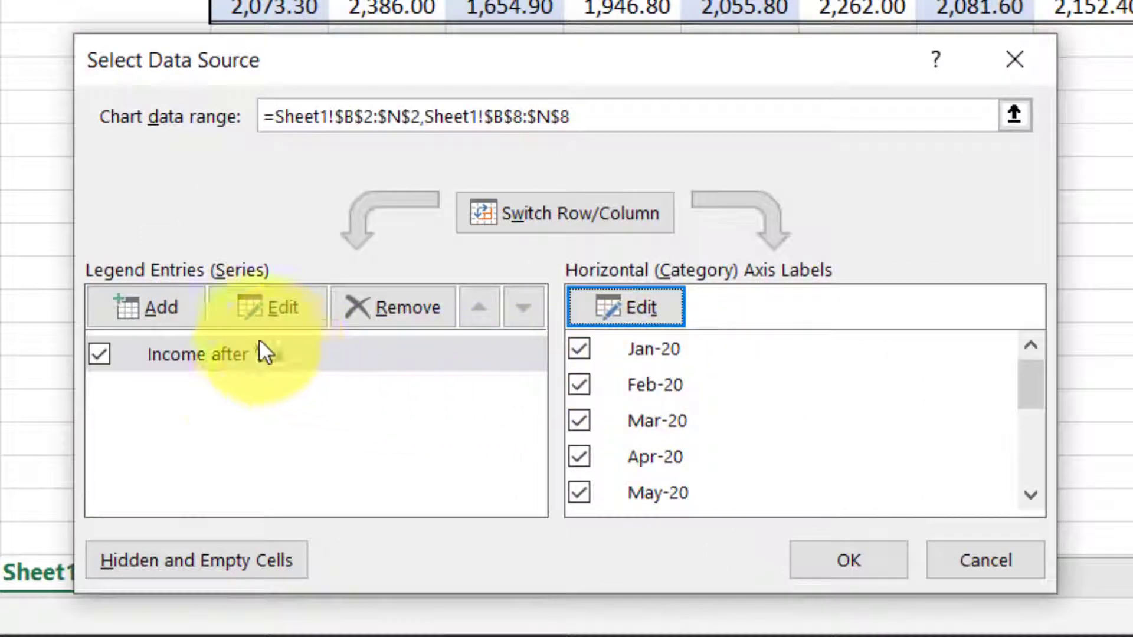
- Add a second series named from cell B10 (Expenses), close the data settings and select C17
left_click(196, 417)
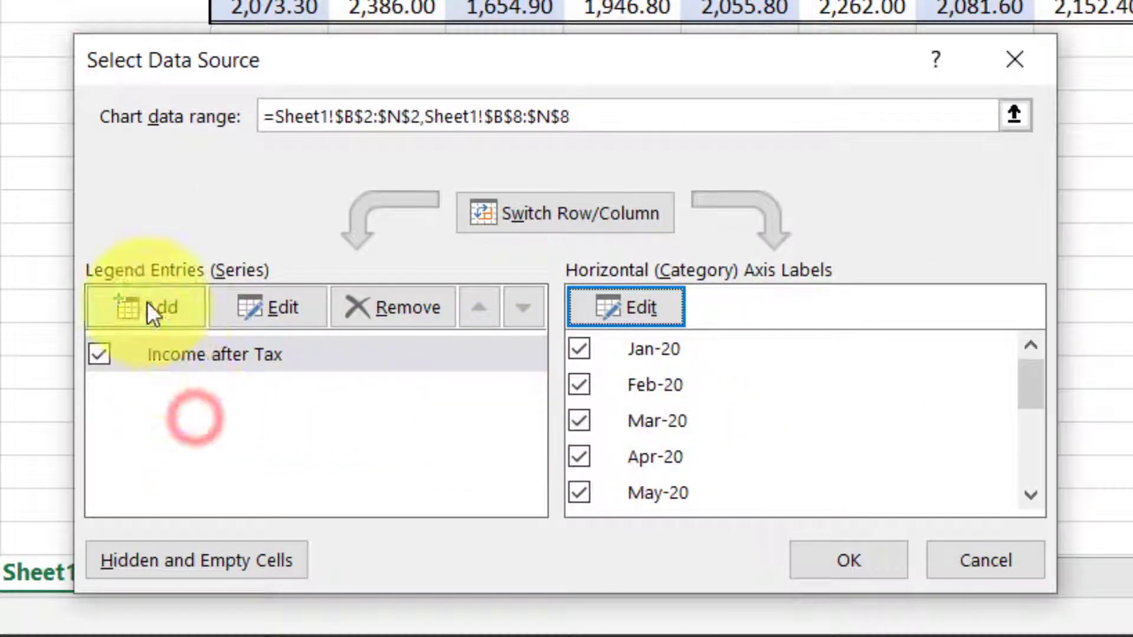
left_click(159, 307)
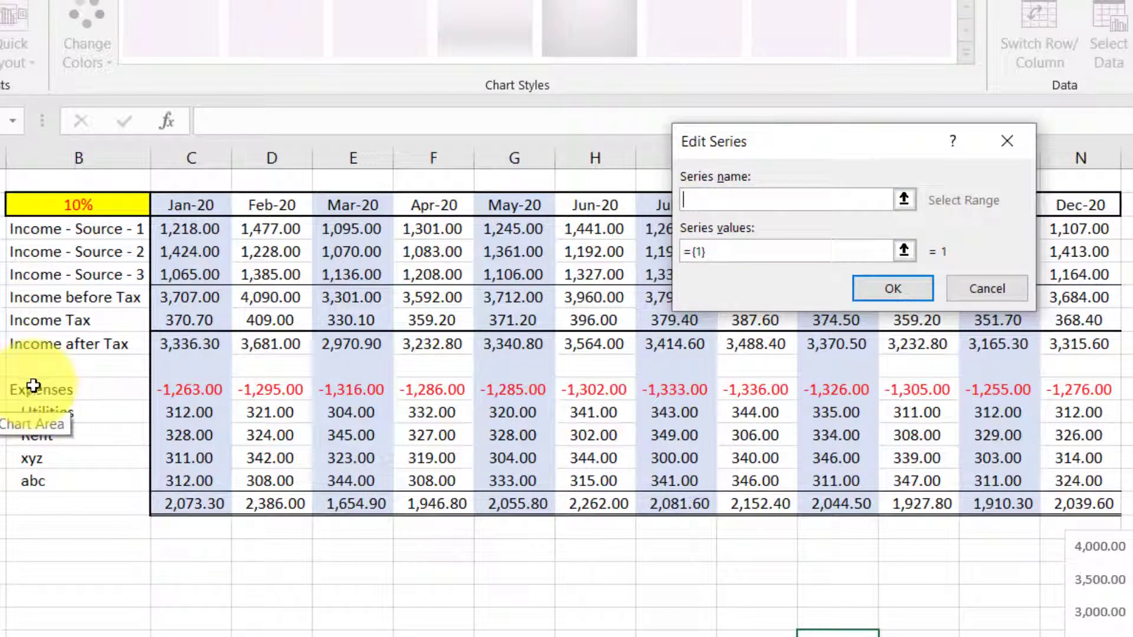
left_click(904, 251)
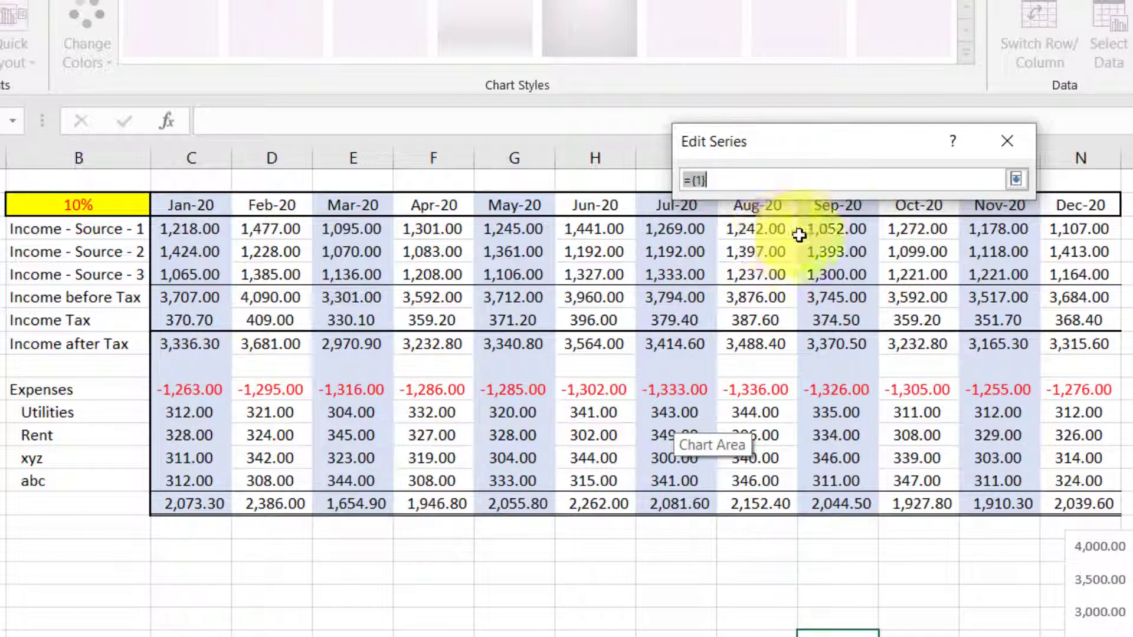
left_click(1015, 179)
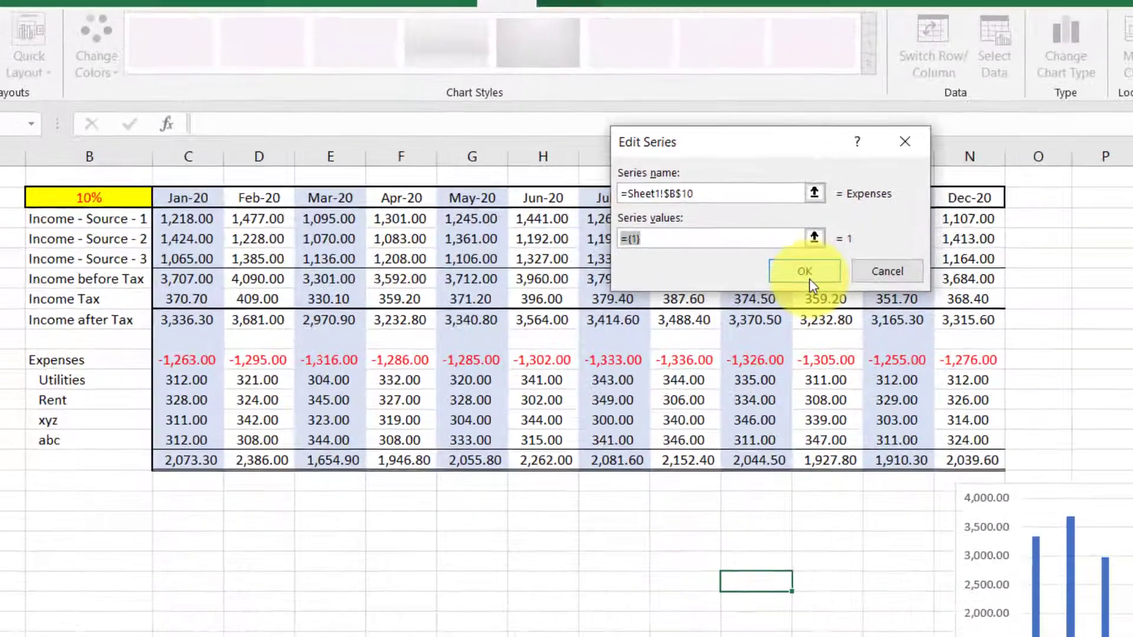
left_click(890, 286)
left_click(426, 606)
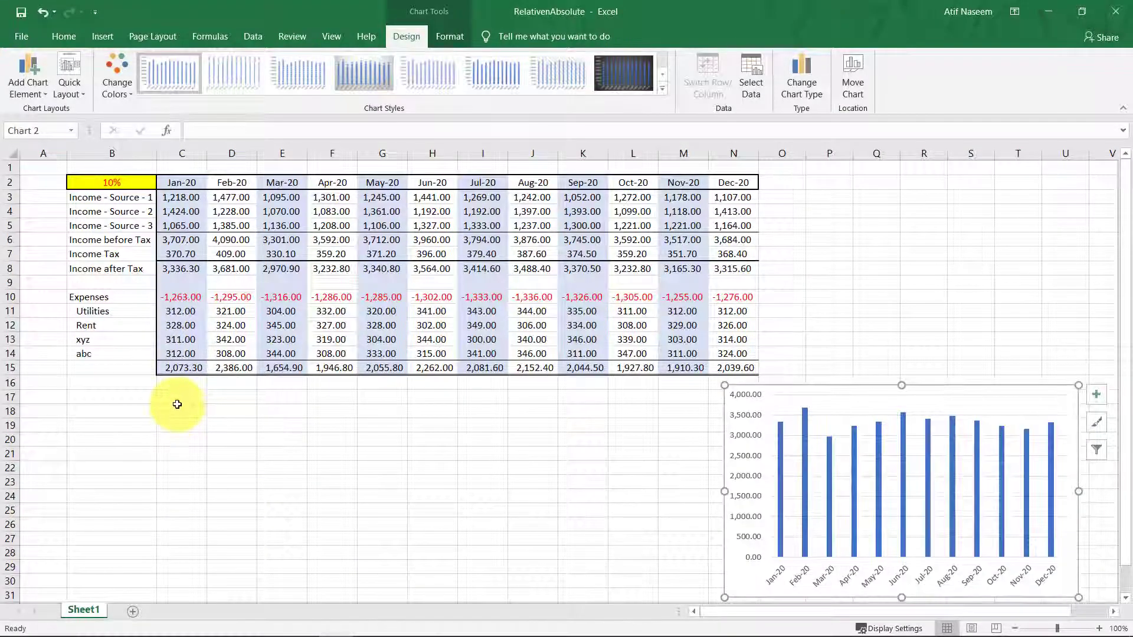
left_click(177, 404)
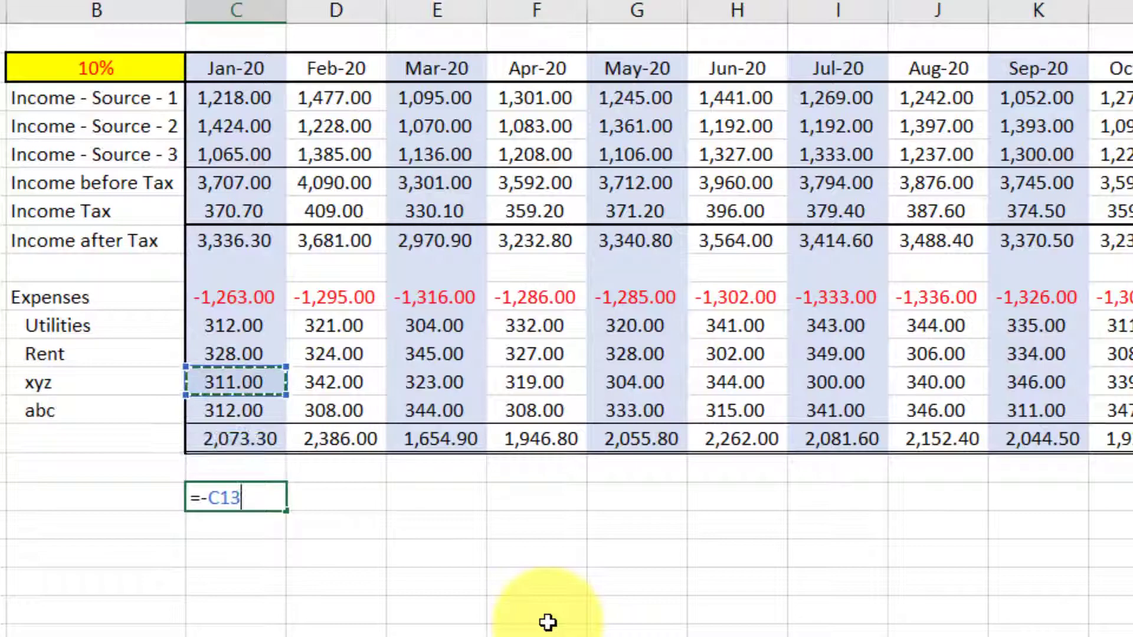
- Fill the positive-expense formula =-C10 from C17 across to N17
key("Up")
key("Up")
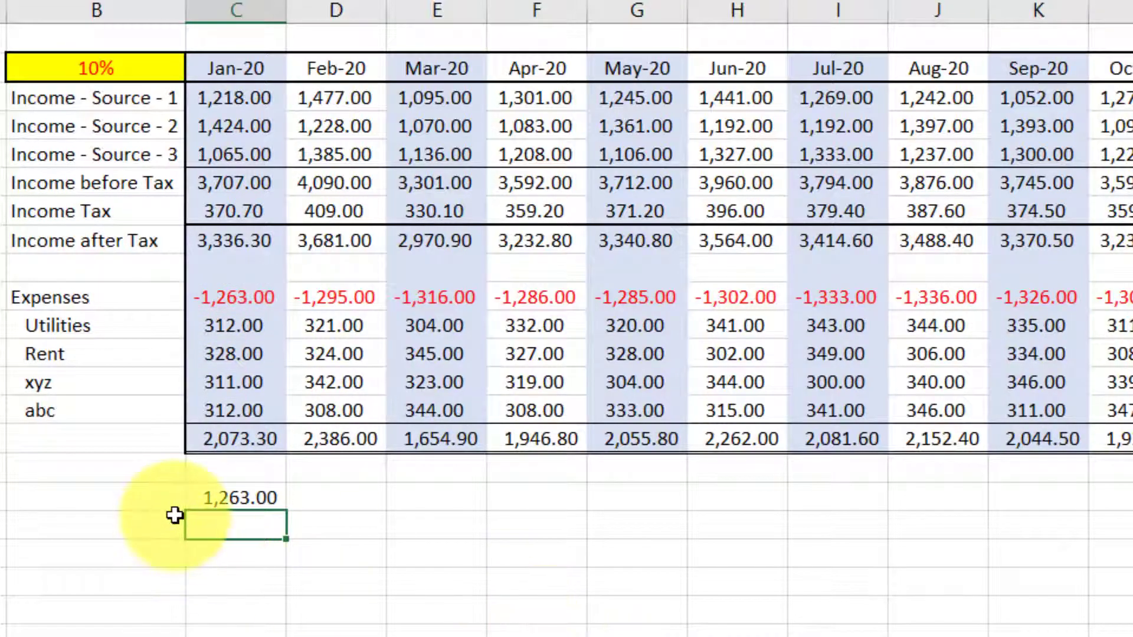
left_click(242, 498)
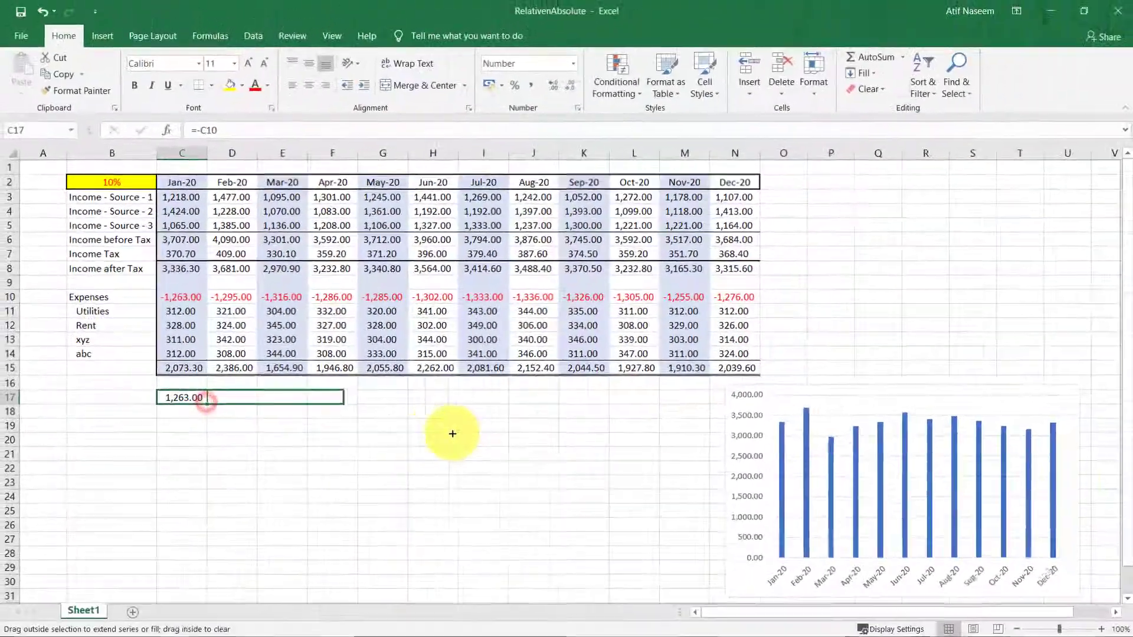
left_click_drag(251, 463, 673, 433)
left_click_drag(746, 438, 746, 438)
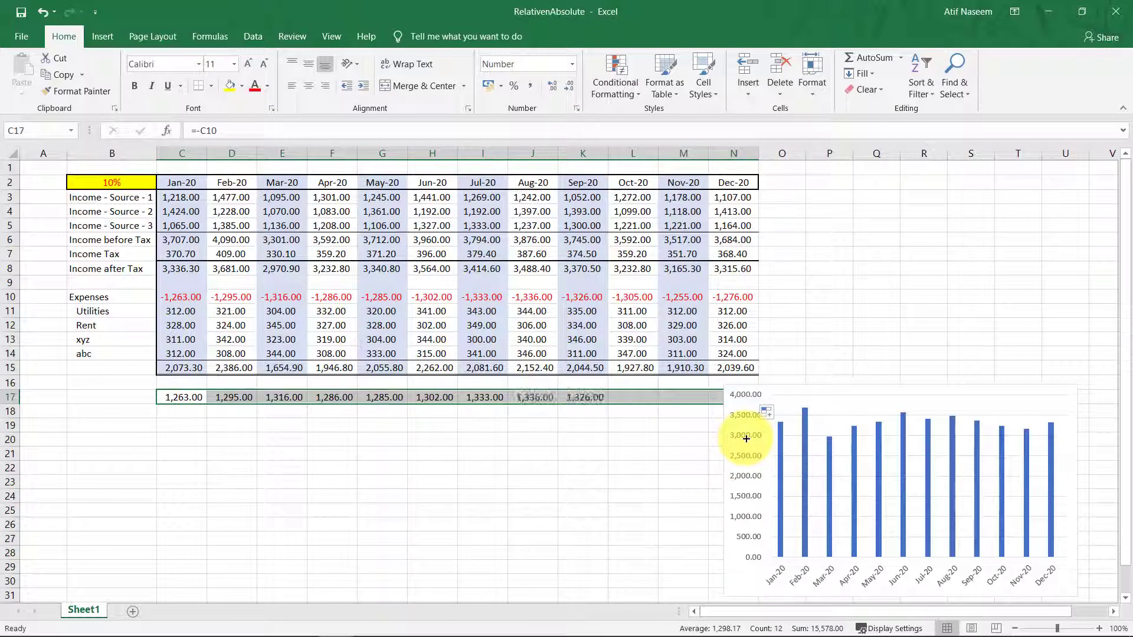
left_click(164, 423)
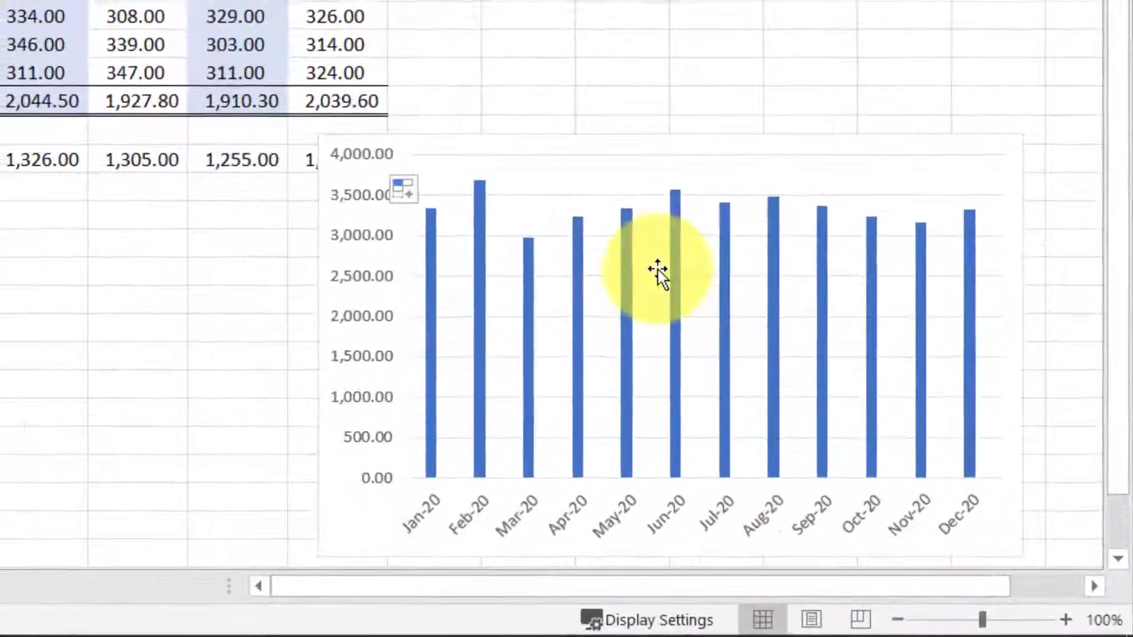
- Point the Expenses series values at row 17, $C$17:$N$17
right_click(656, 268)
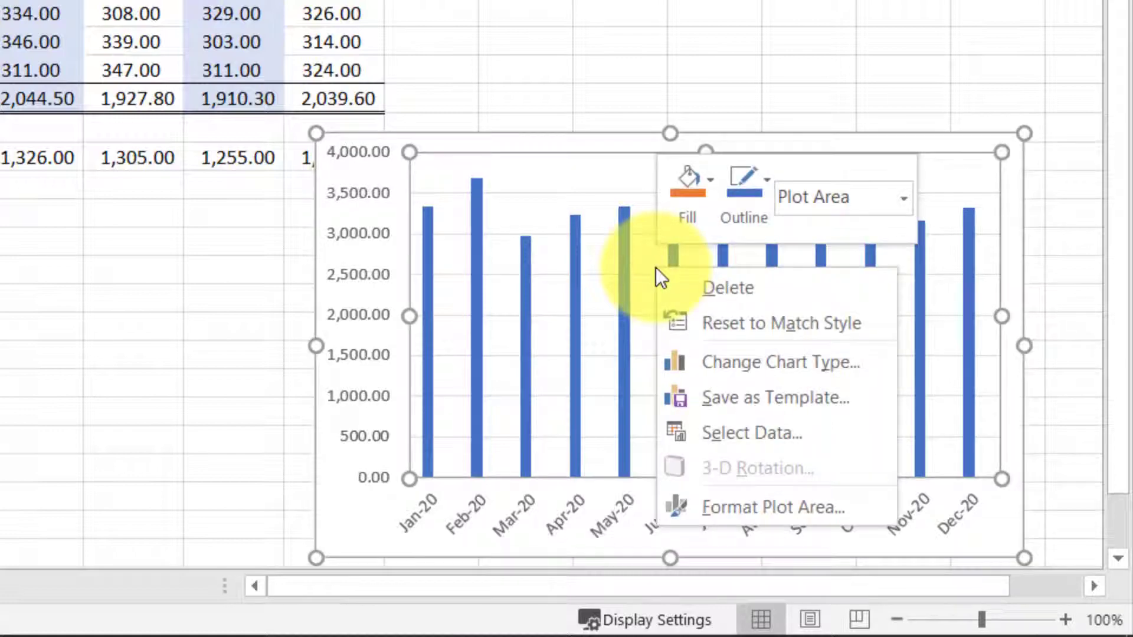
left_click(748, 440)
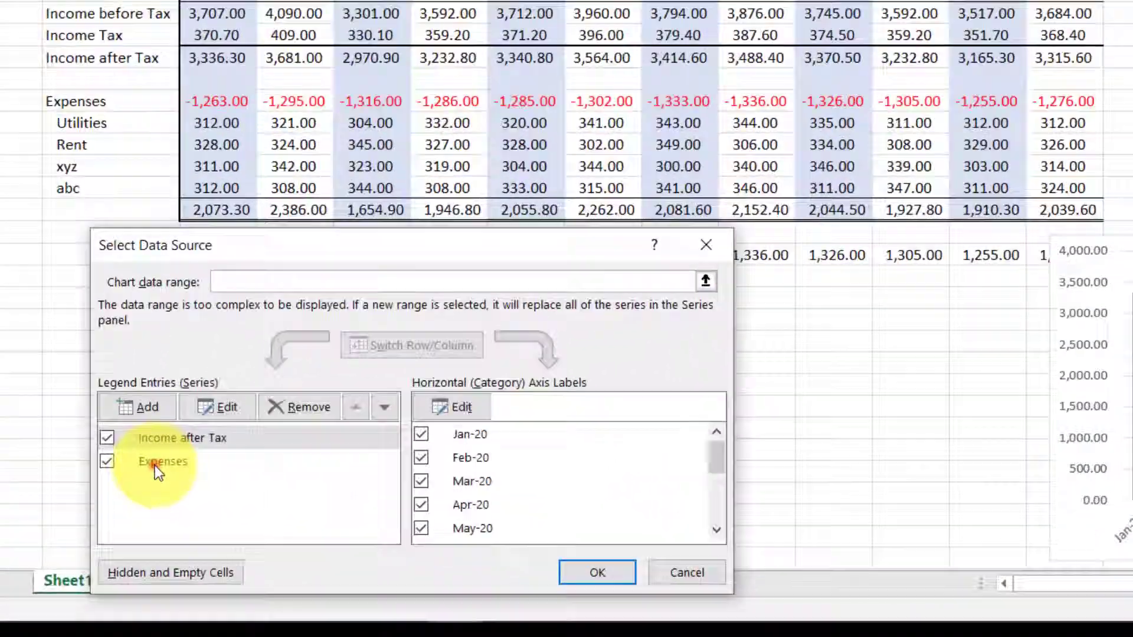
left_click(148, 537)
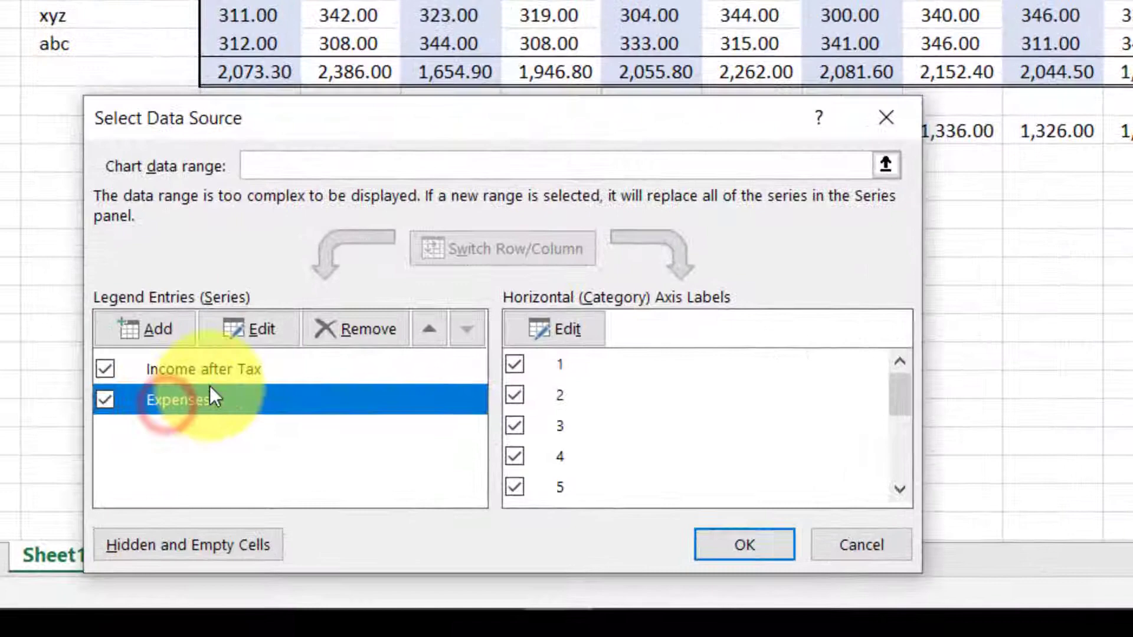
left_click(260, 327)
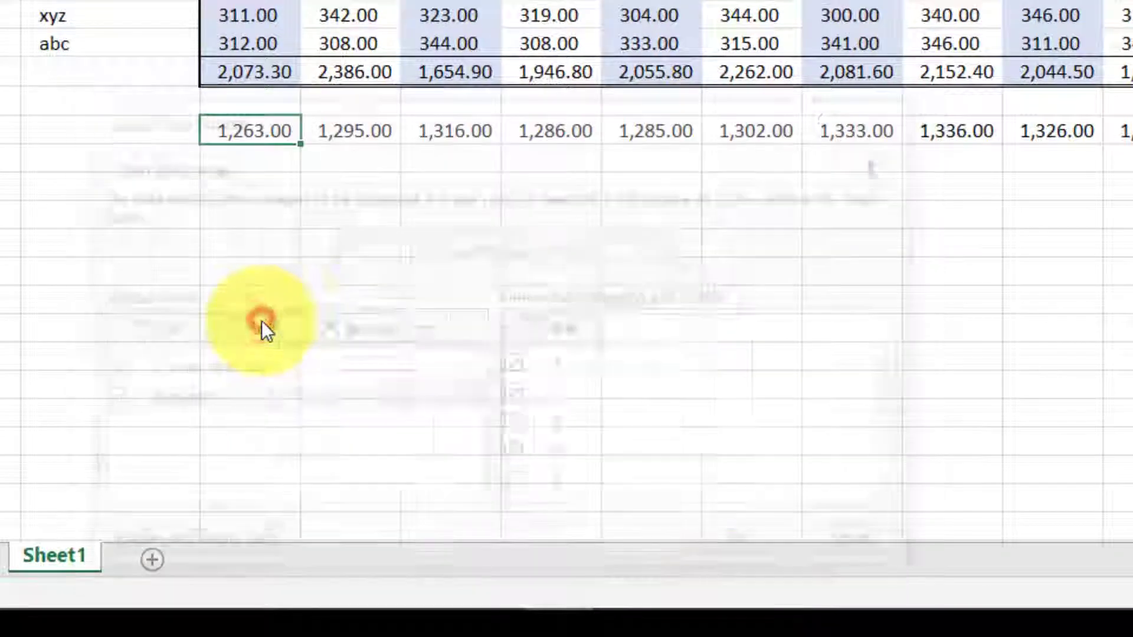
left_click(565, 376)
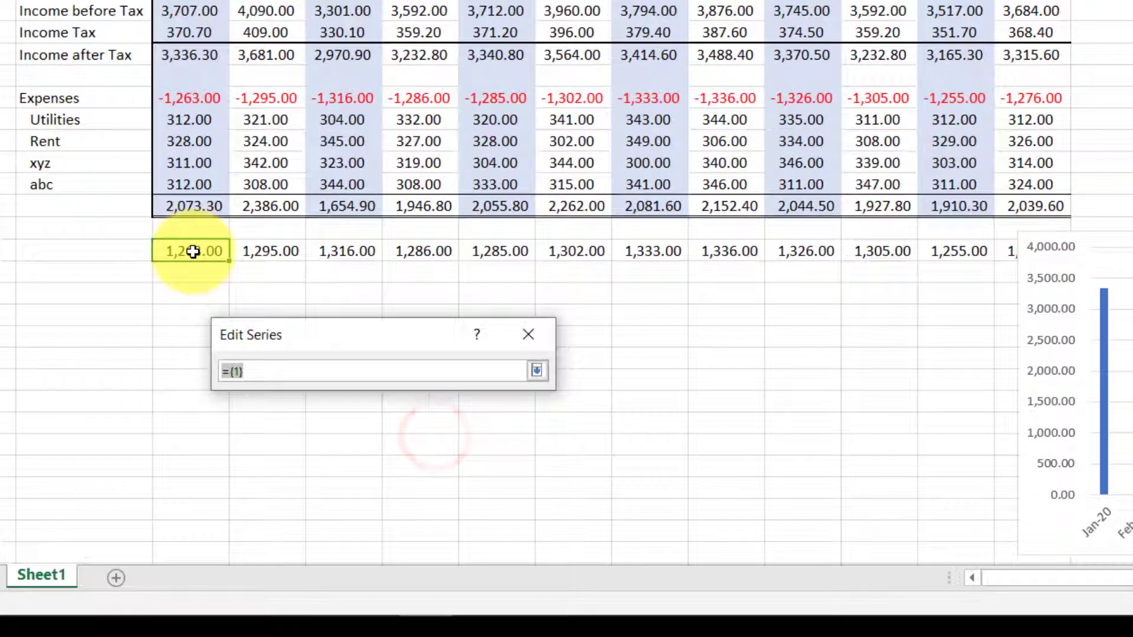
left_click_drag(193, 252, 1037, 249)
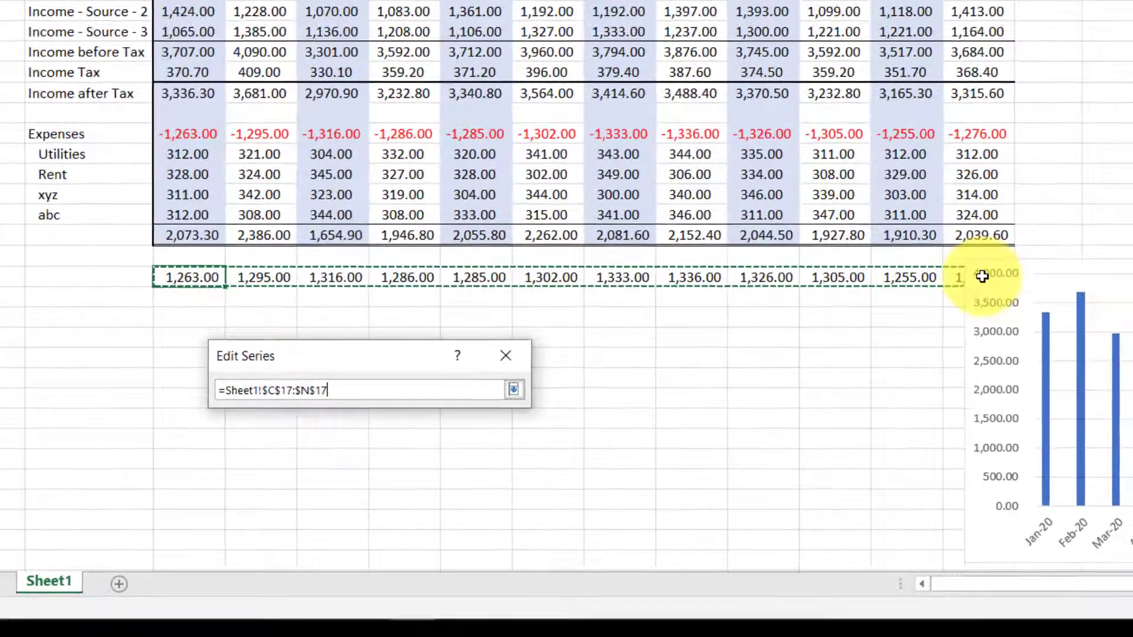
left_click_drag(981, 276, 981, 277)
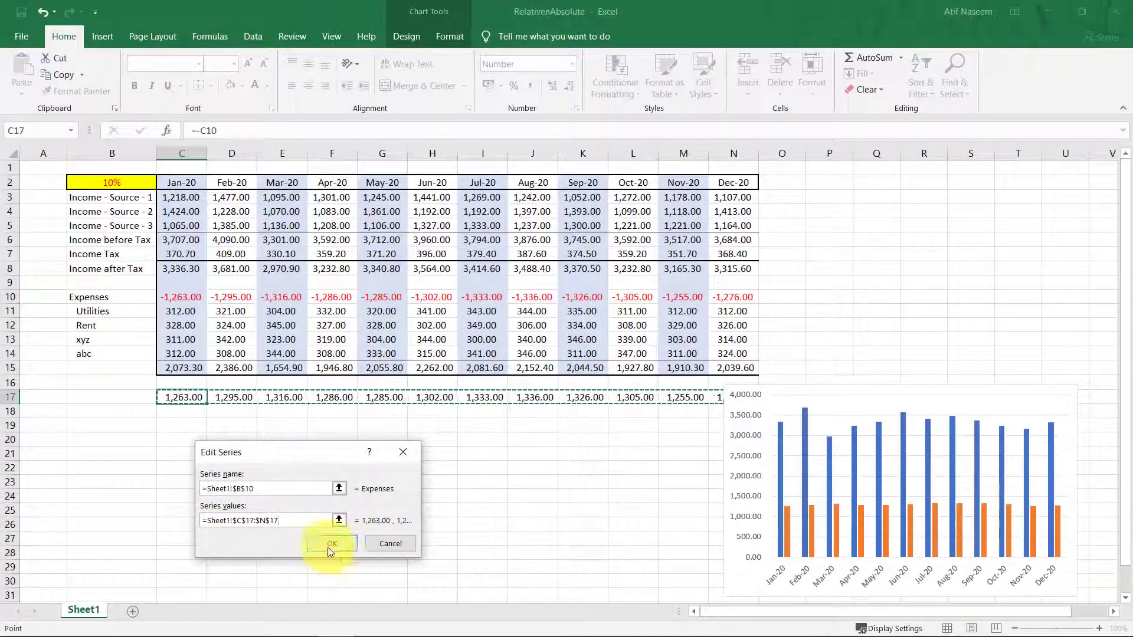
left_click(323, 546)
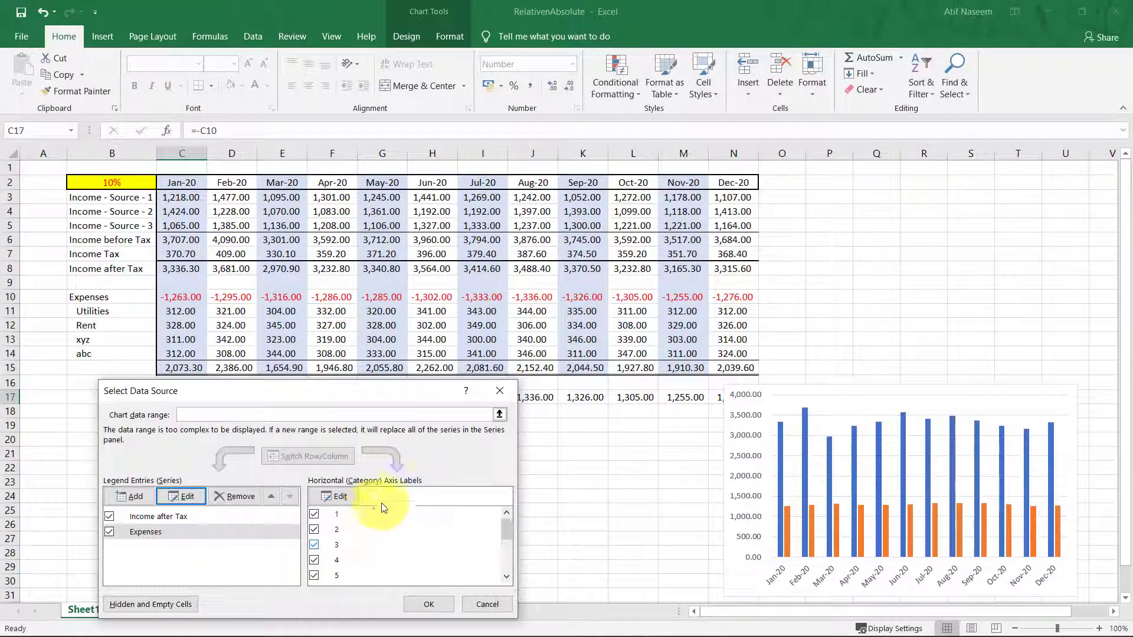
- Use month headings C2:N2 as category labels and apply the data source changes
left_click(345, 502)
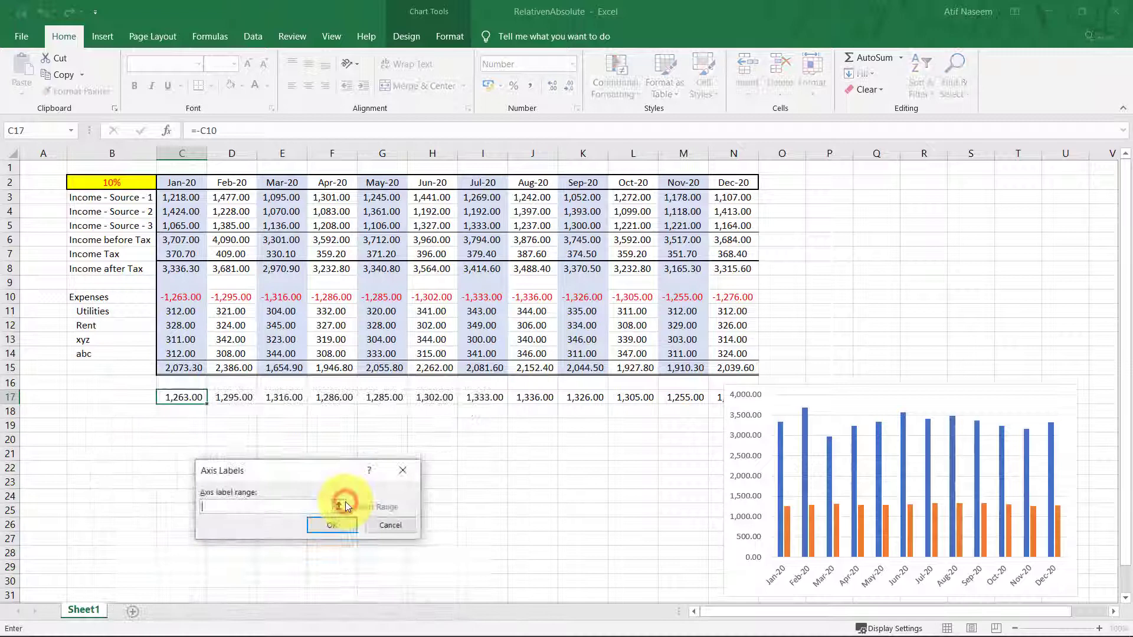
left_click(340, 508)
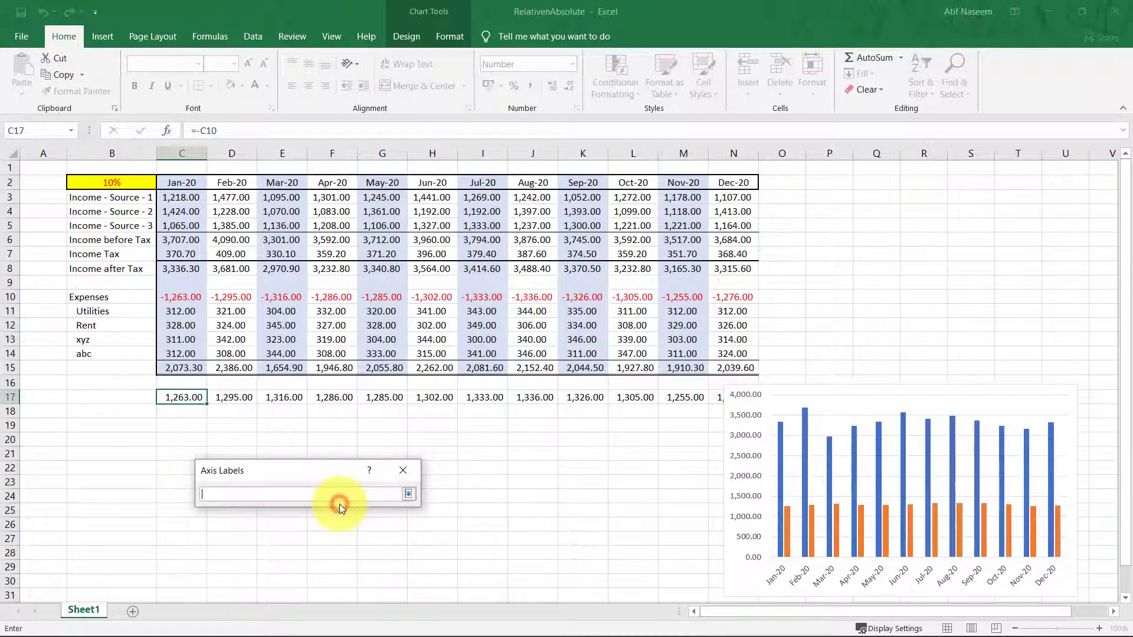
mouse_move(171, 182)
left_mouse_down()
mouse_move(476, 199)
mouse_move(734, 187)
left_mouse_up()
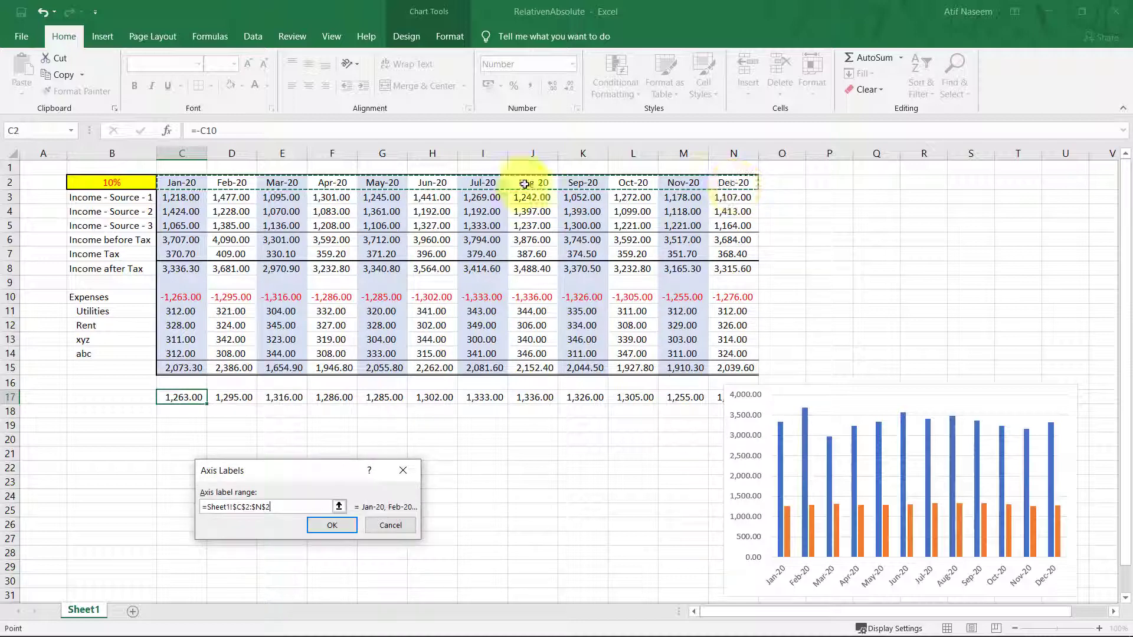
left_click(341, 525)
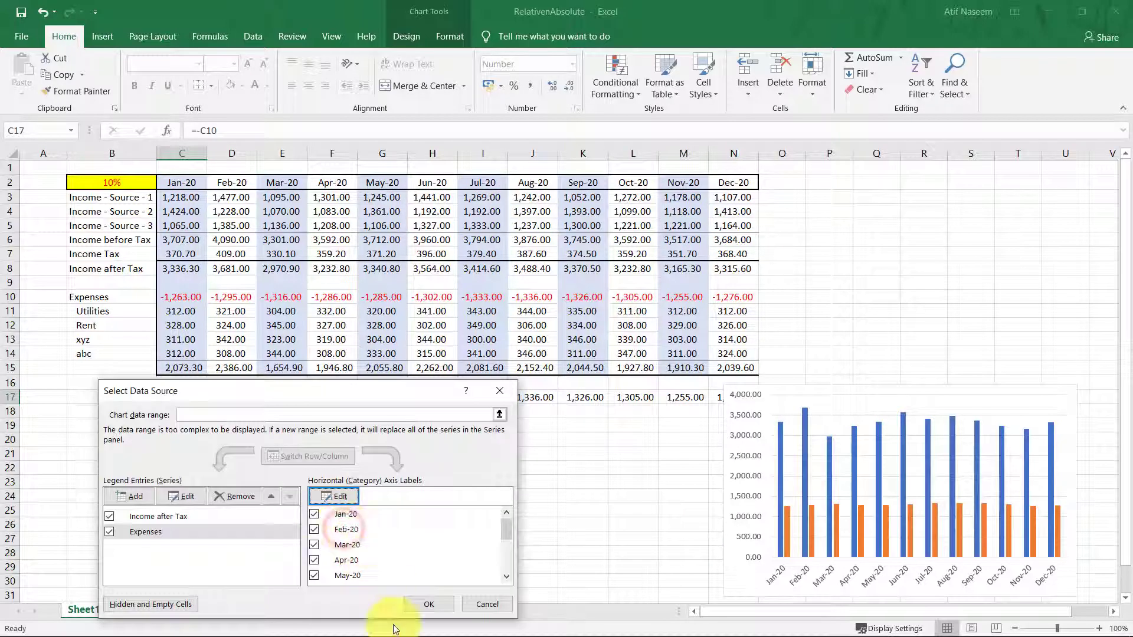
left_click(428, 603)
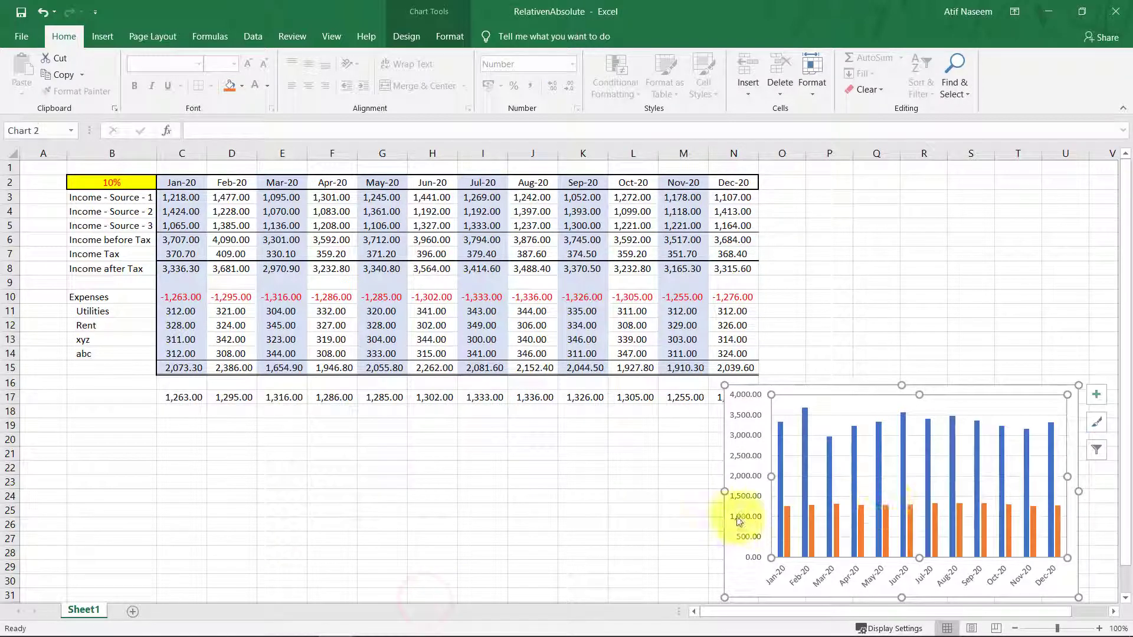
- Change C17 to =-C10+1500 and fill it across row 17 to N17
left_click(685, 477)
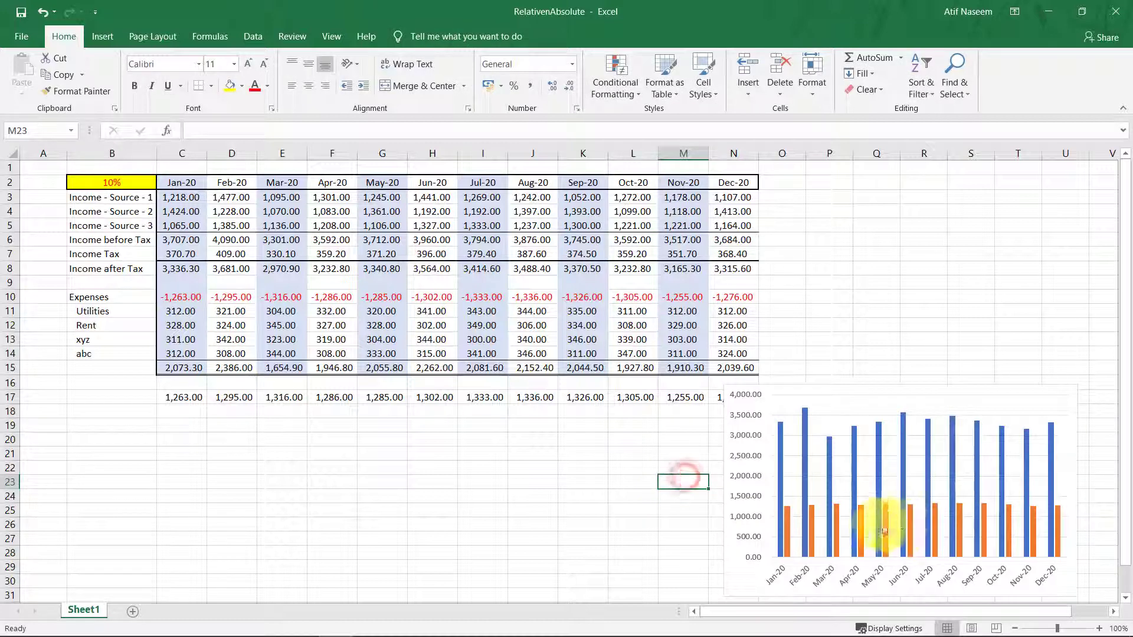
left_click(896, 524)
left_click(182, 395)
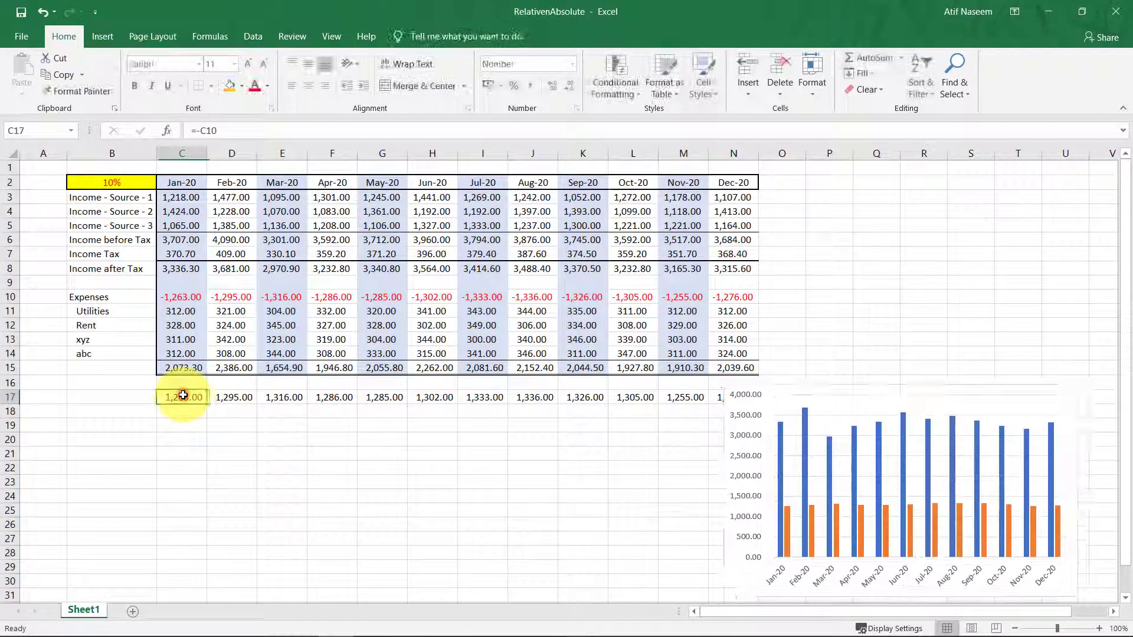
left_click(270, 131)
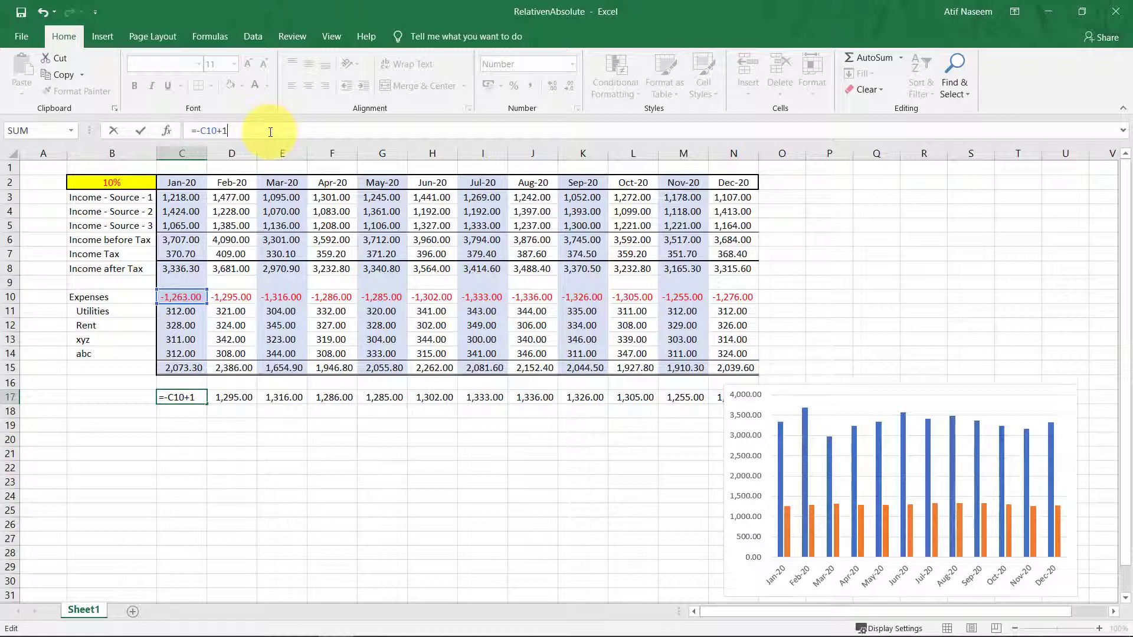
key("Return")
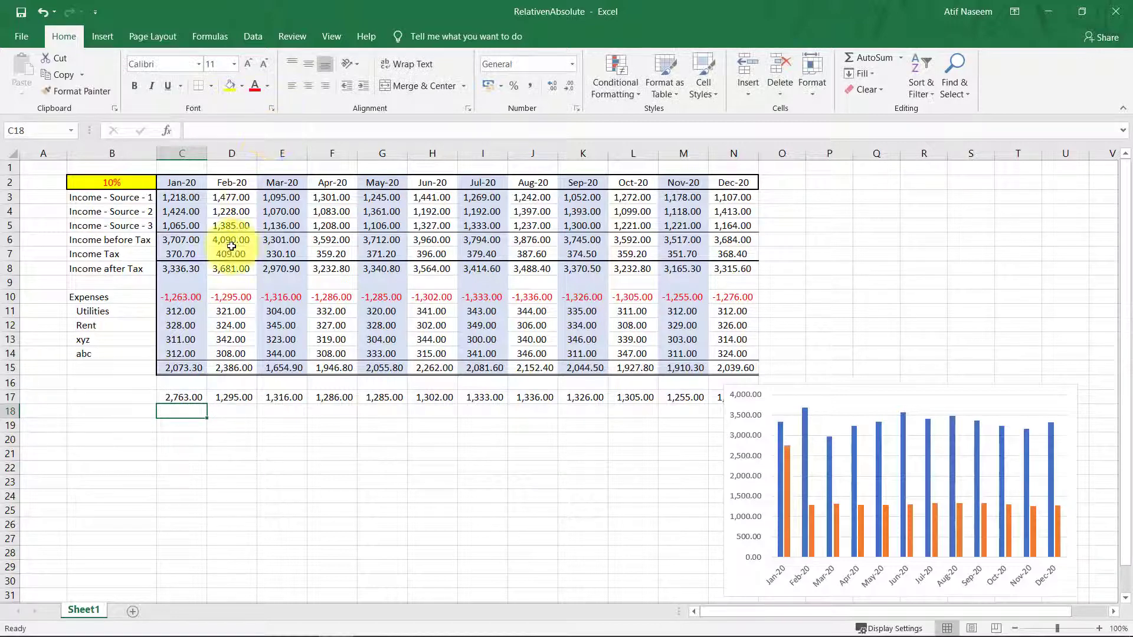
left_click(182, 396)
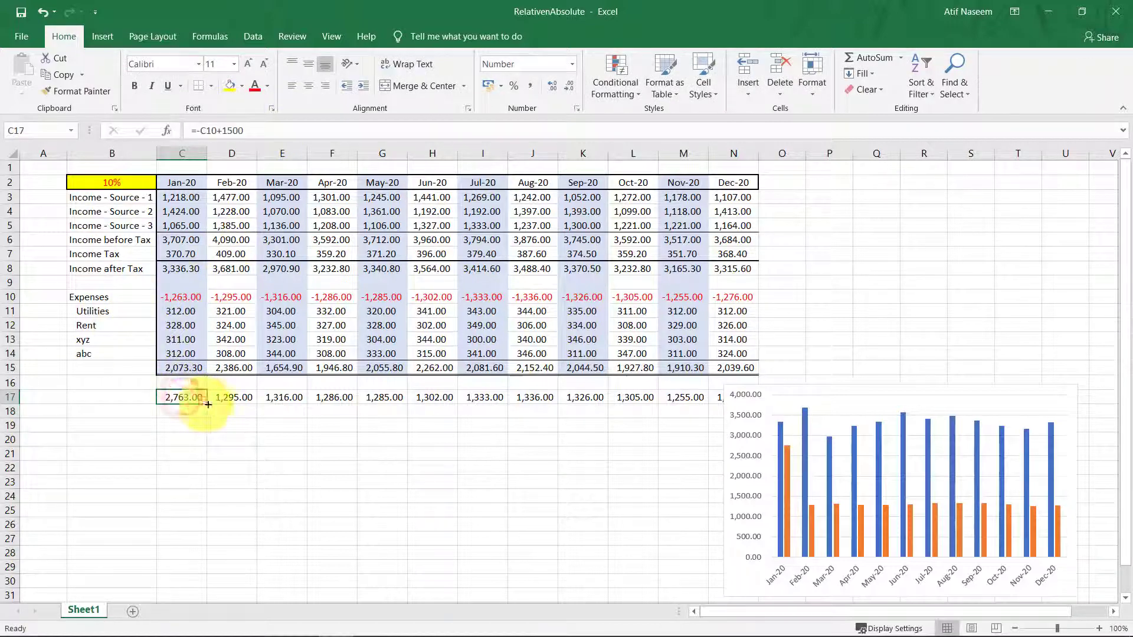
mouse_move(206, 404)
left_mouse_down()
mouse_move(734, 408)
mouse_move(734, 398)
left_mouse_up()
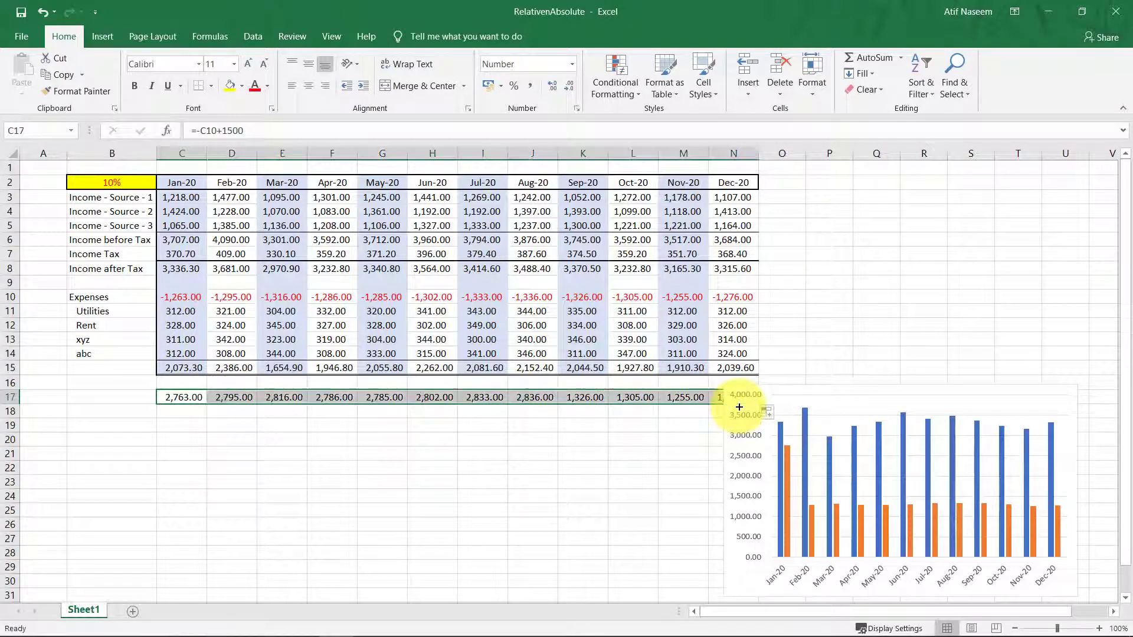
left_click(627, 449)
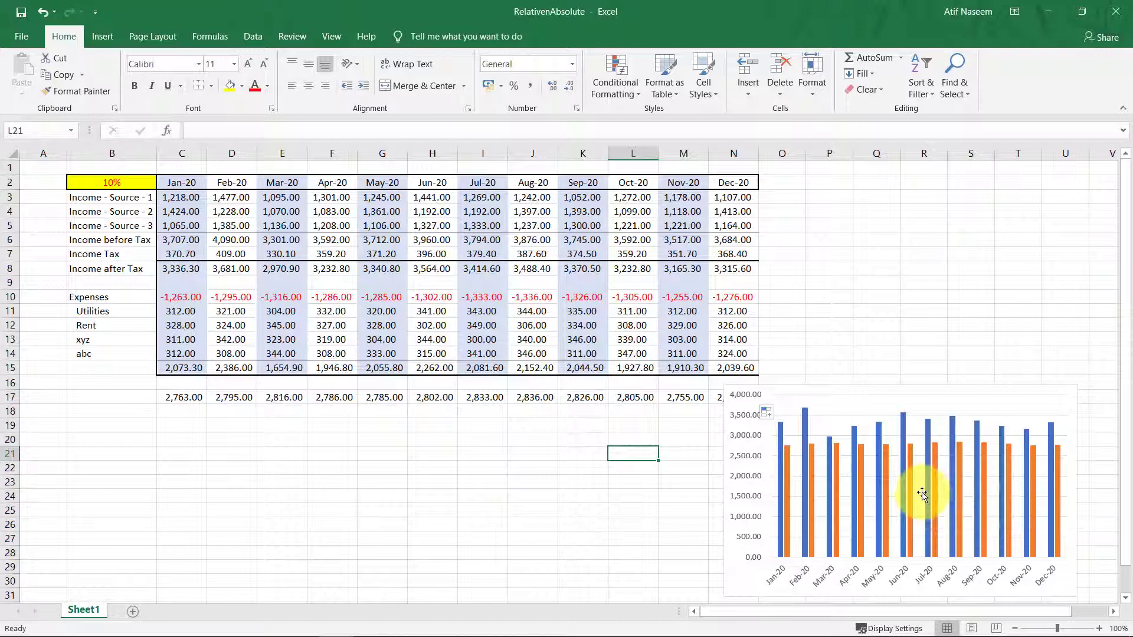
left_click(850, 501)
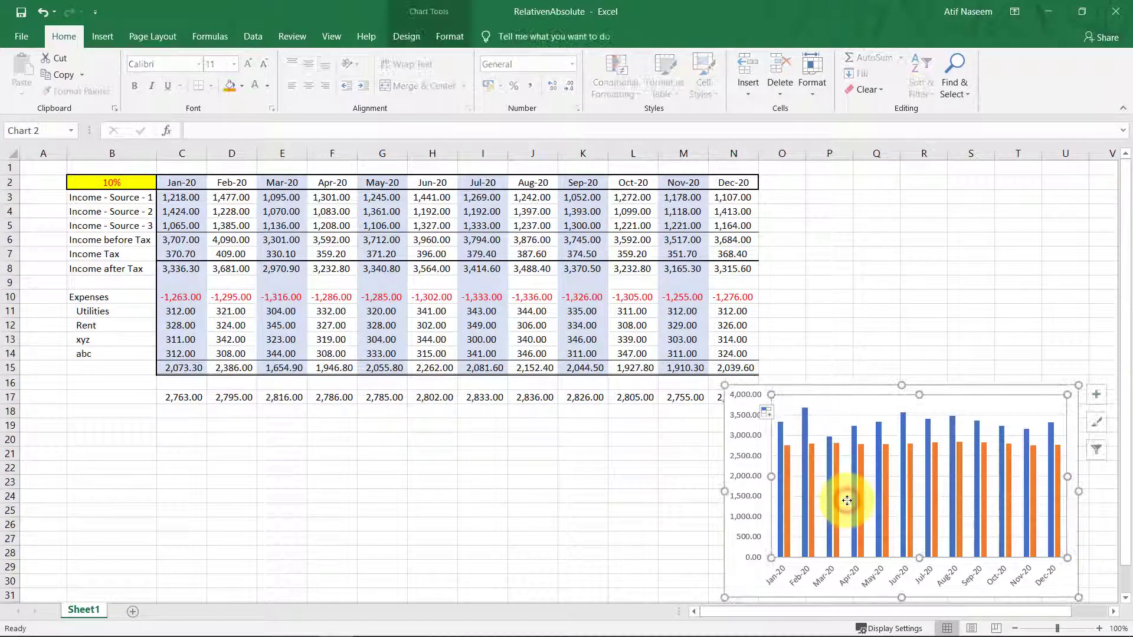
- Preview the line chart variants and turn the chart into a plain line chart
right_click(847, 439)
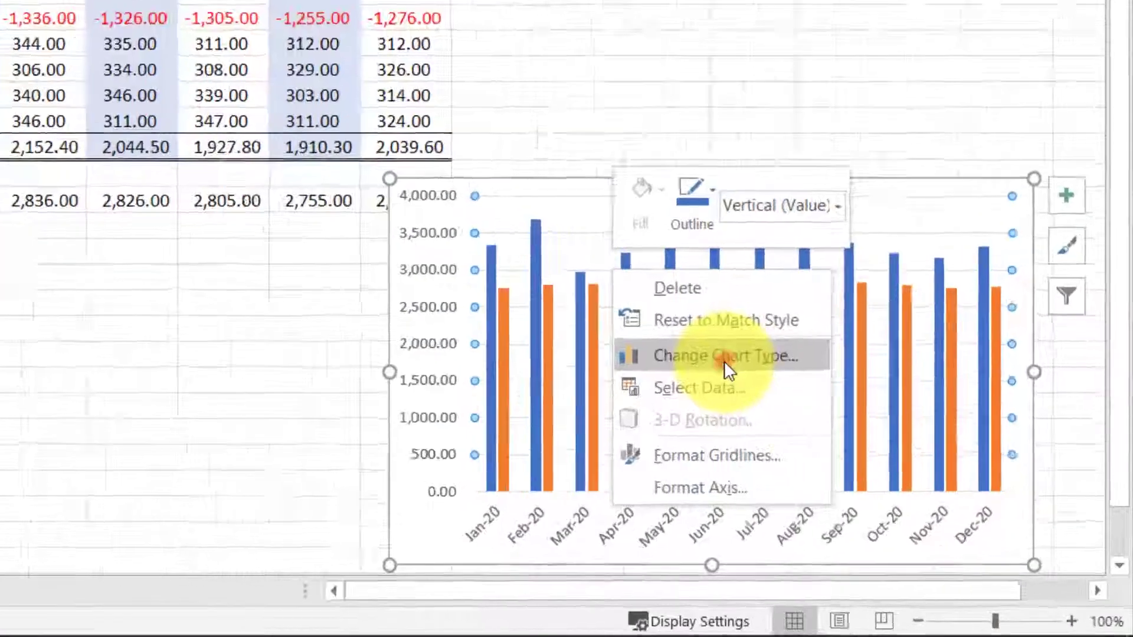
left_click(890, 472)
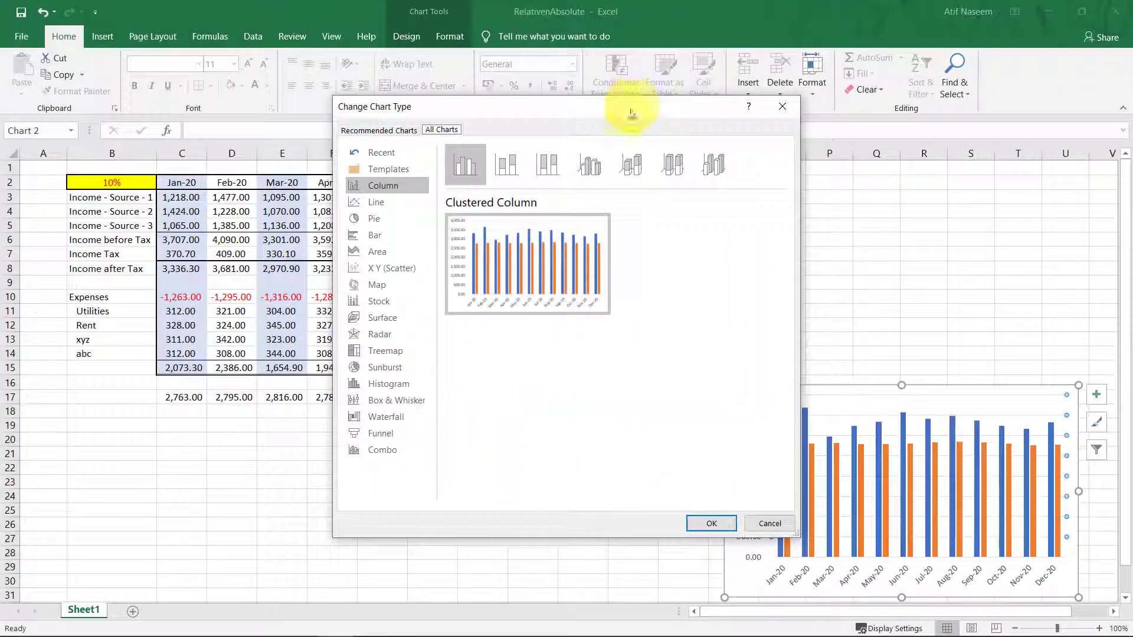
left_click_drag(630, 112, 383, 56)
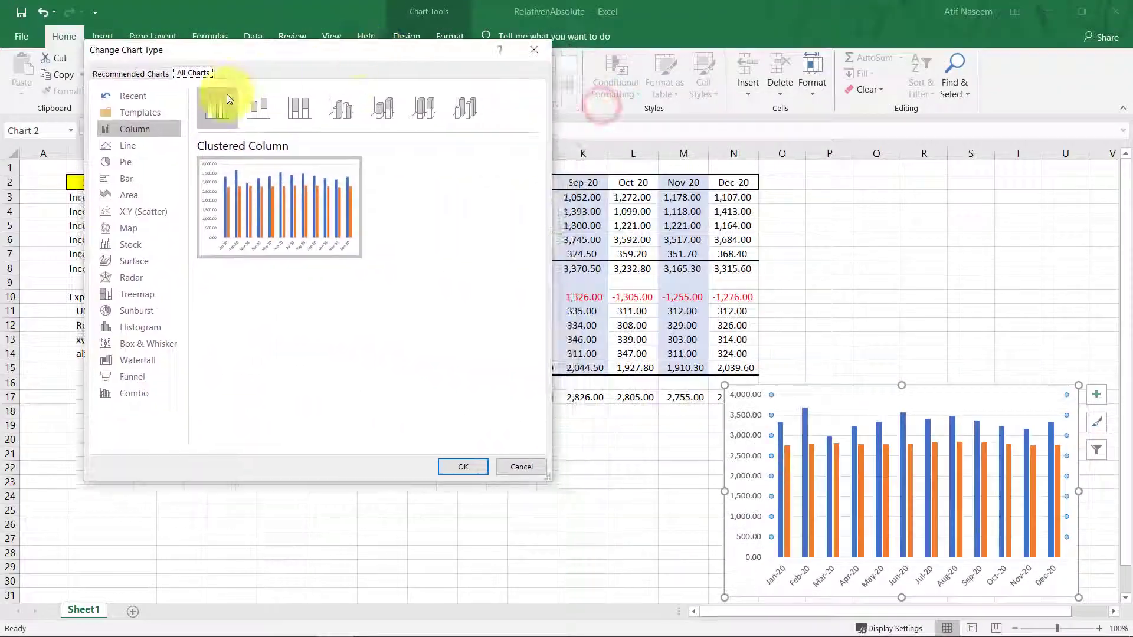
left_click(144, 145)
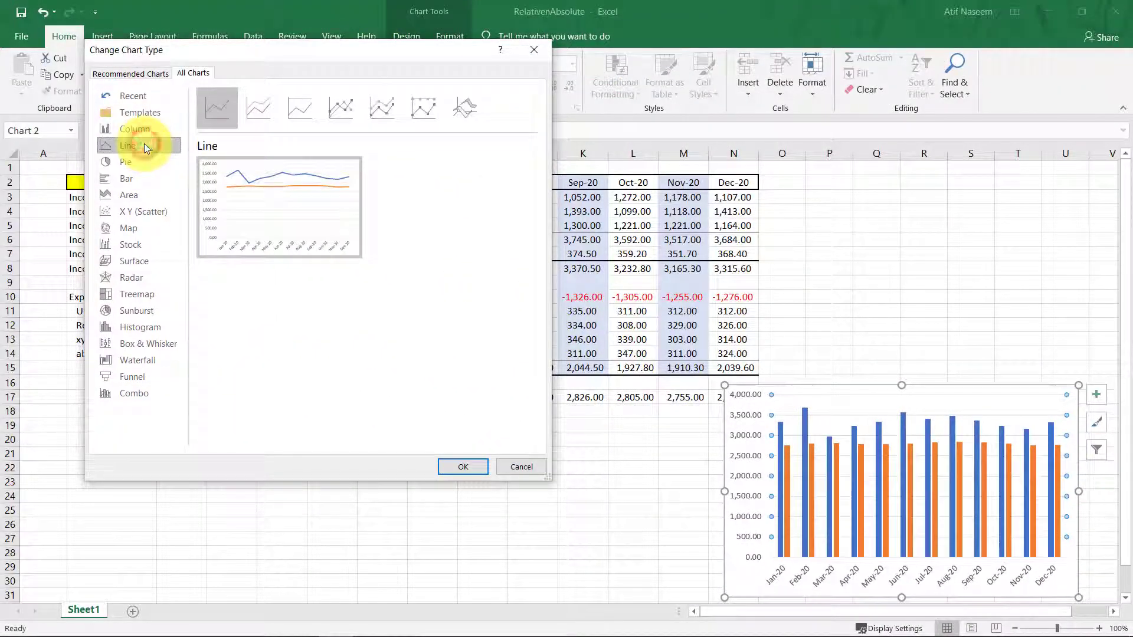
left_click(254, 105)
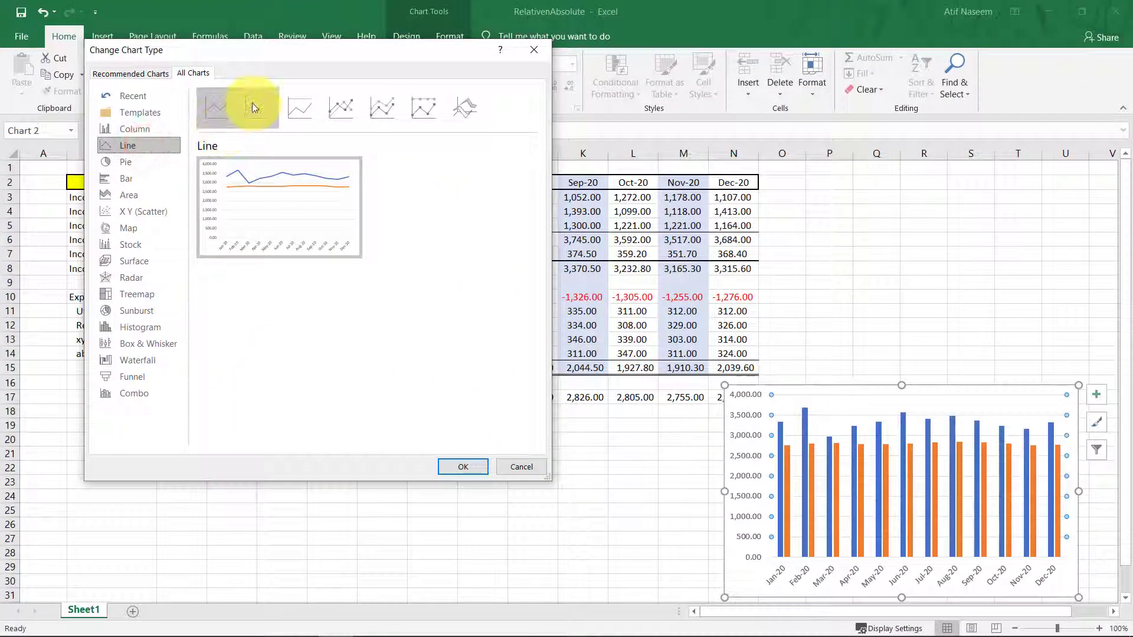
left_click(218, 114)
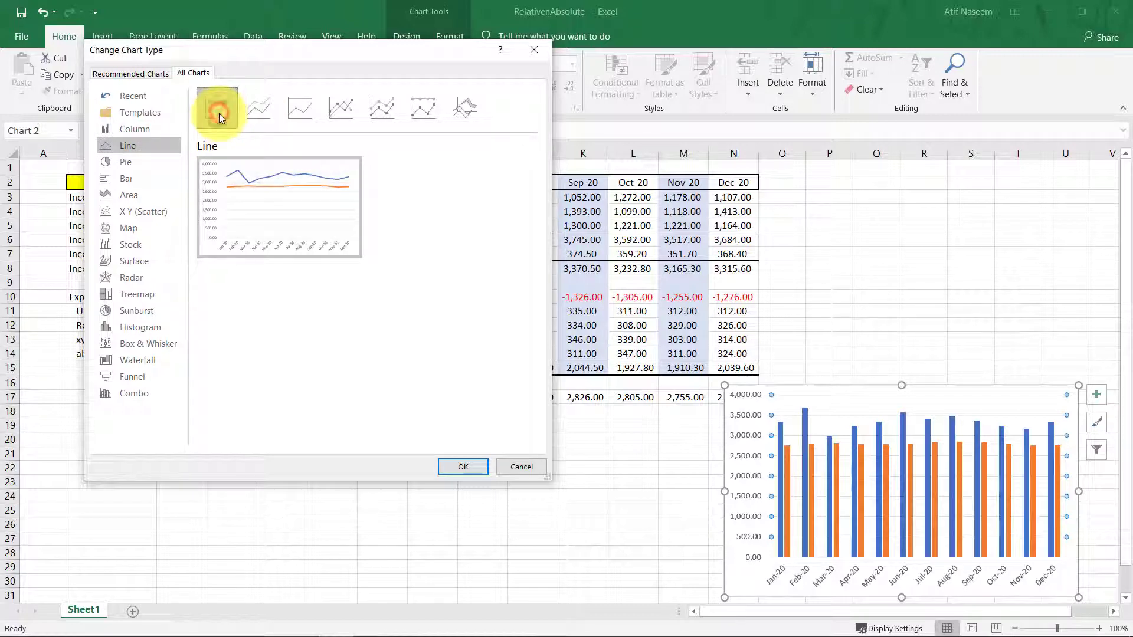
left_click(472, 466)
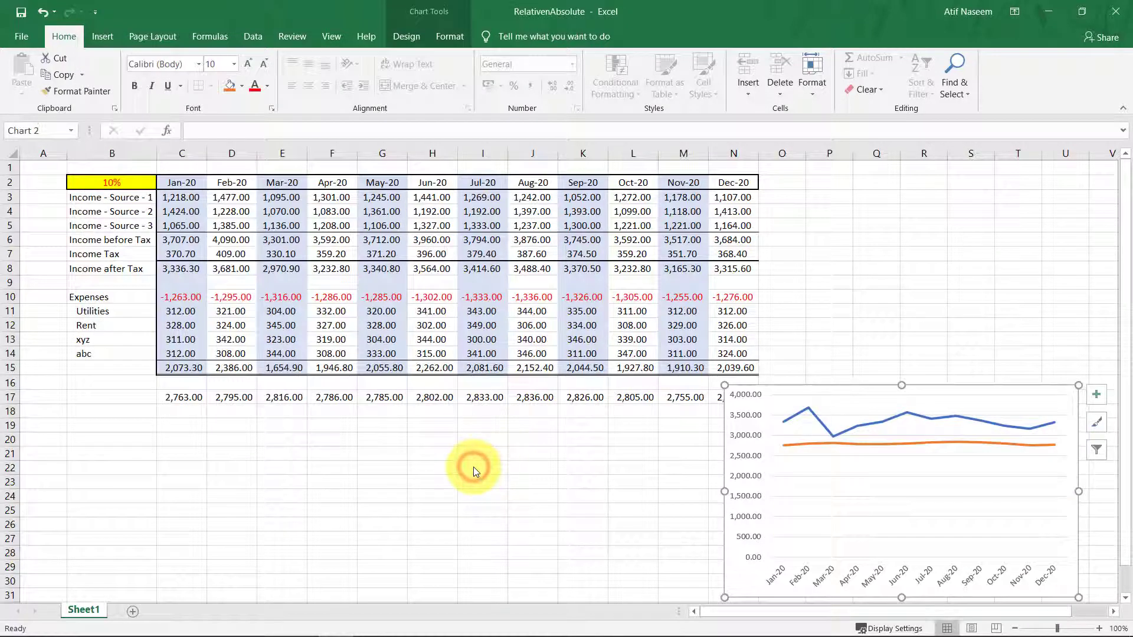
- Change the line chart to a Clustered Bar chart
right_click(909, 470)
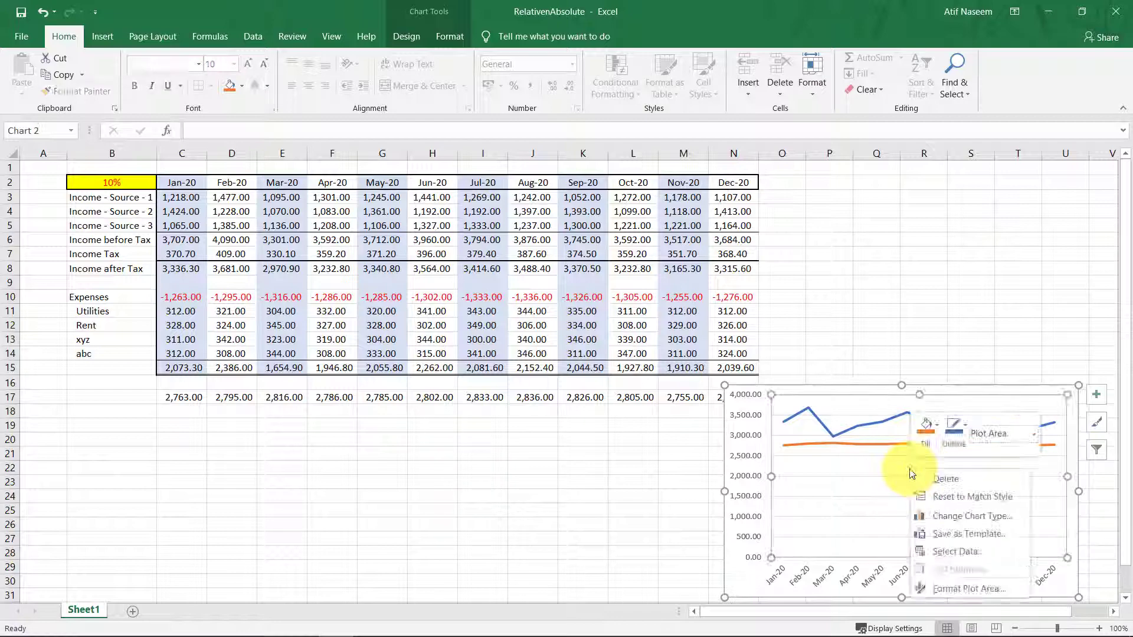
left_click(951, 516)
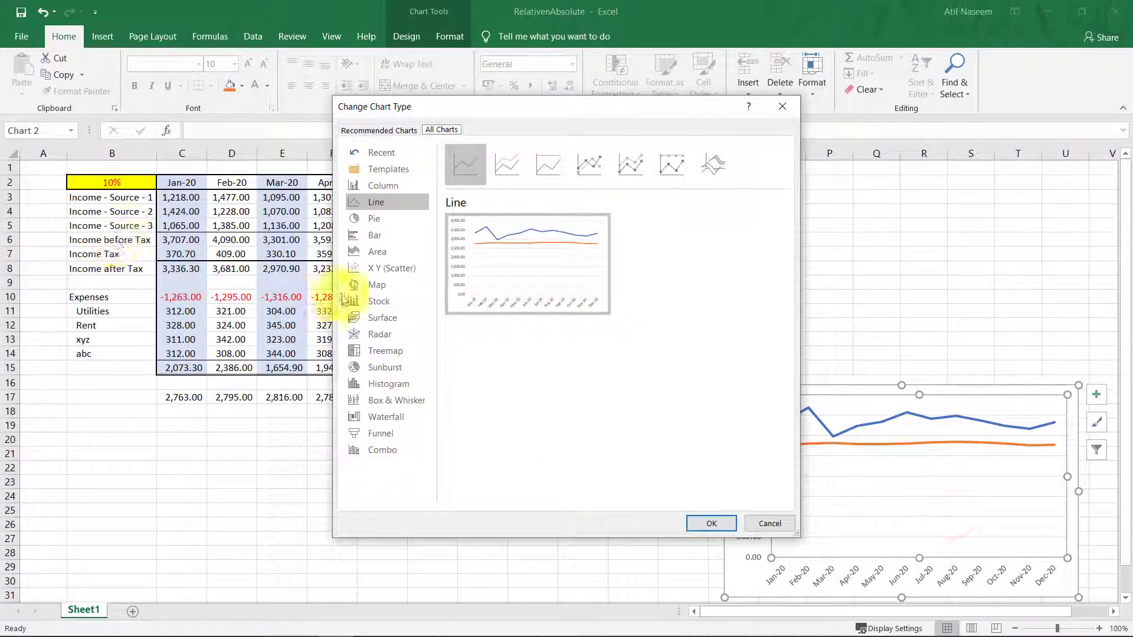
left_click(383, 236)
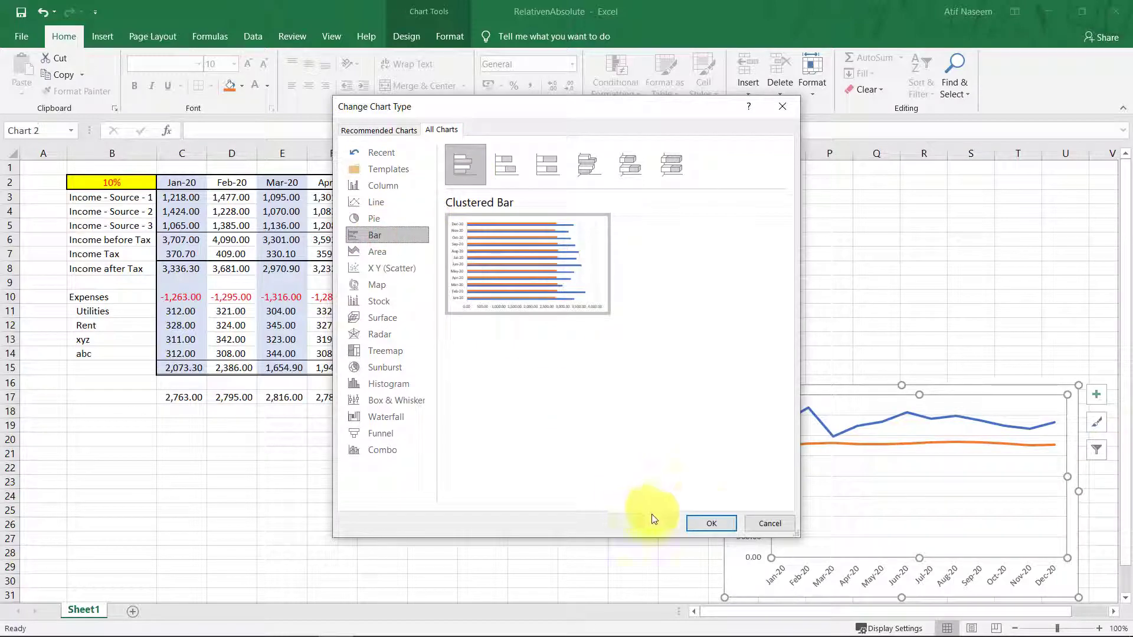
left_click(720, 525)
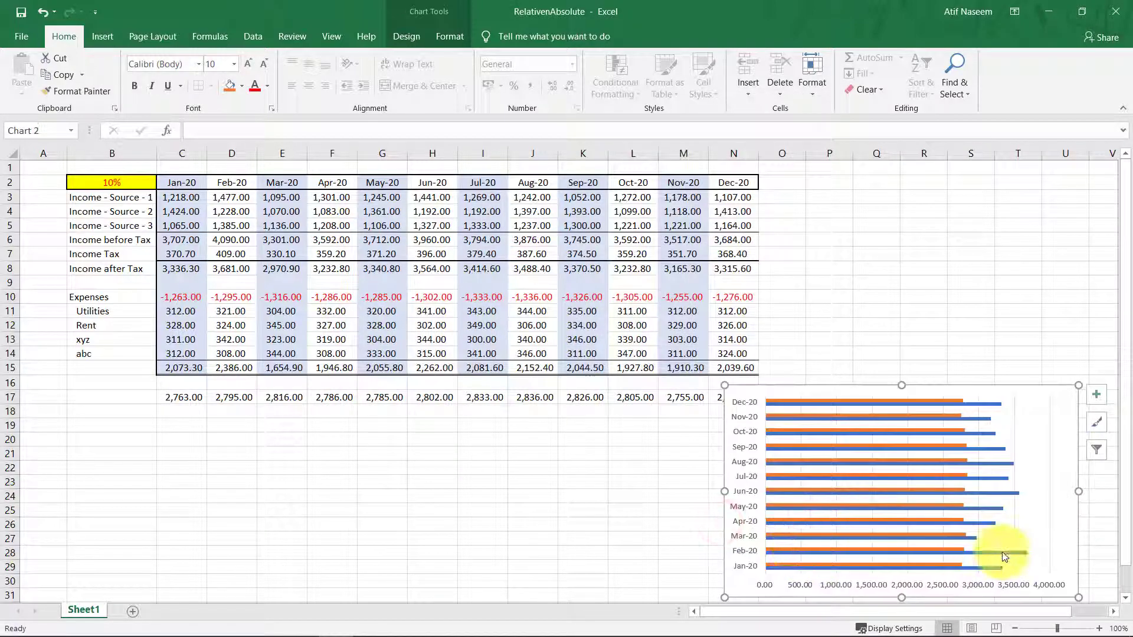
- Preview column layouts for the Expenses series and apply 3-D Clustered Column
right_click(936, 477)
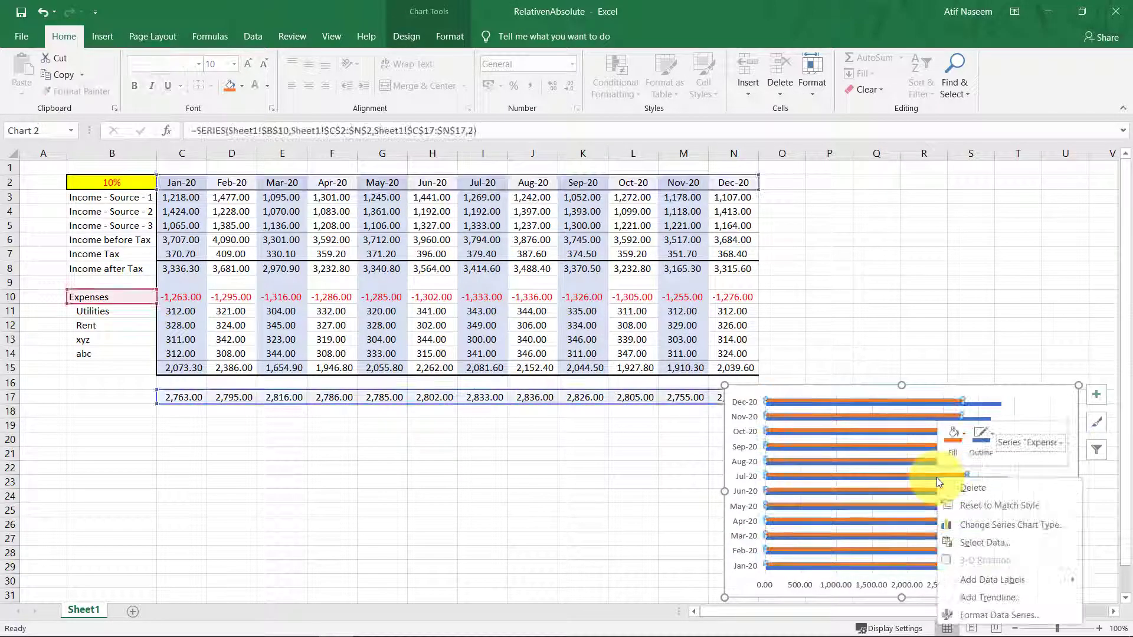
left_click(989, 527)
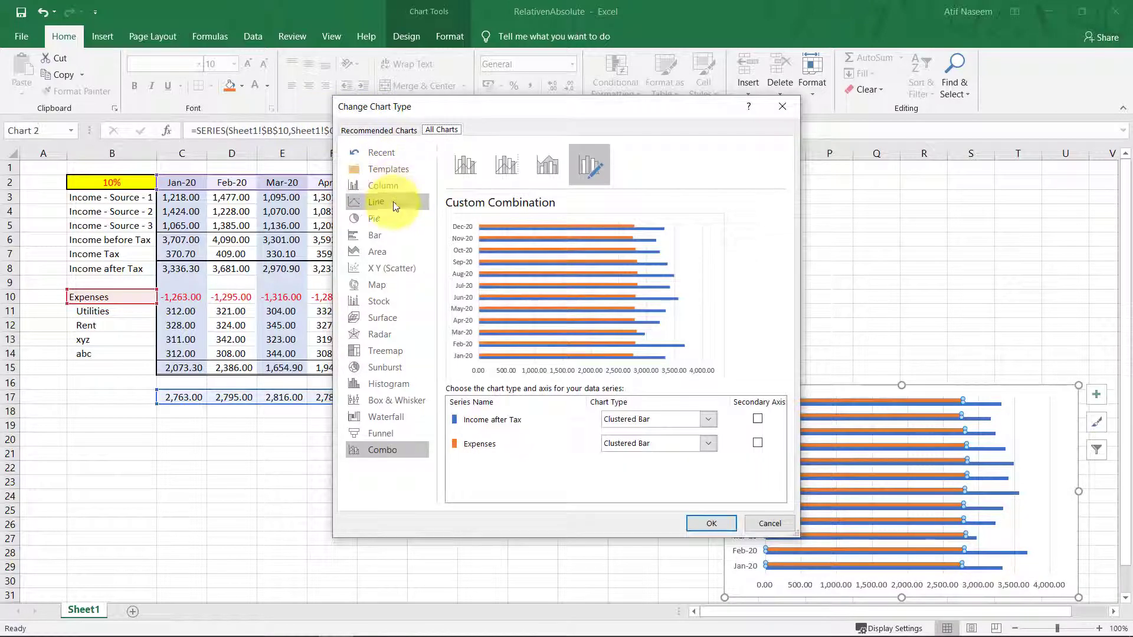
left_click(386, 186)
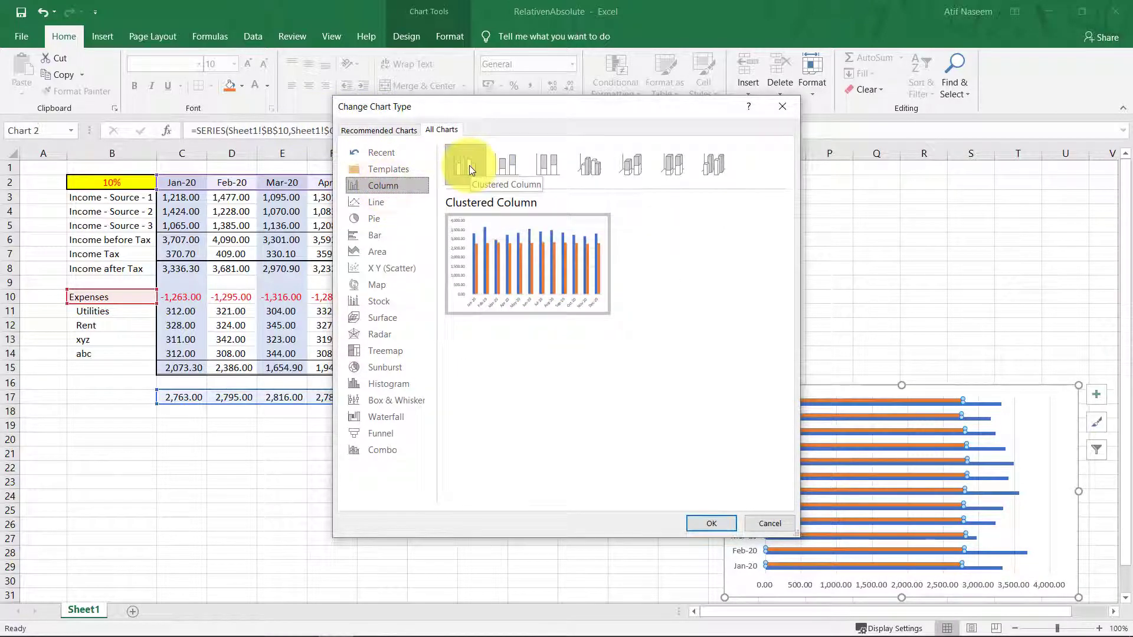
left_click(530, 172)
left_click(502, 173)
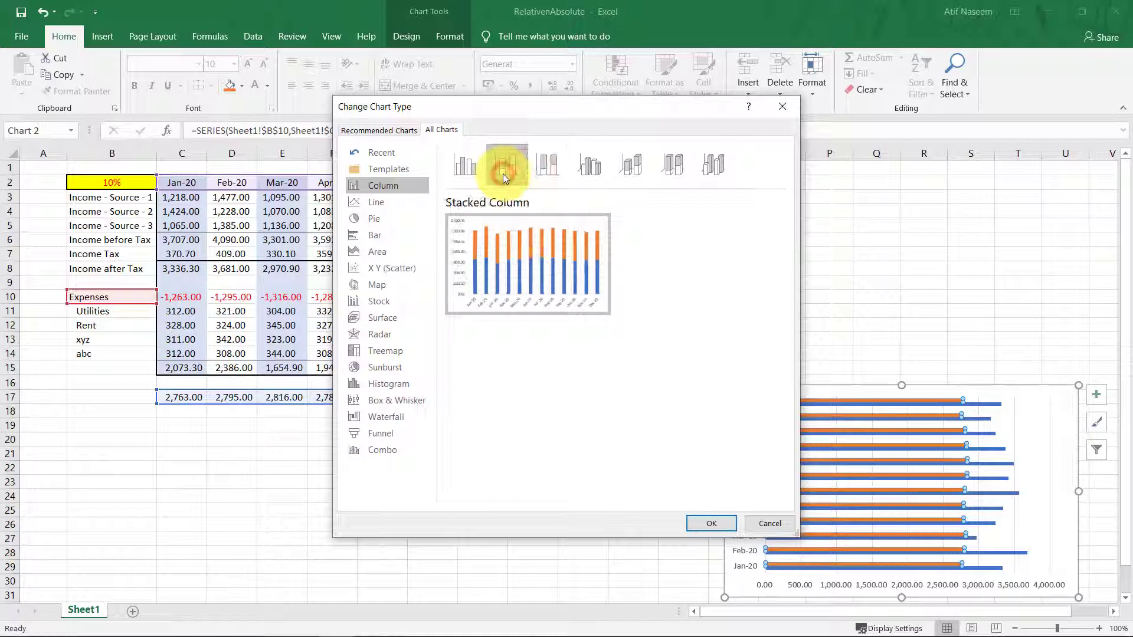
left_click(460, 166)
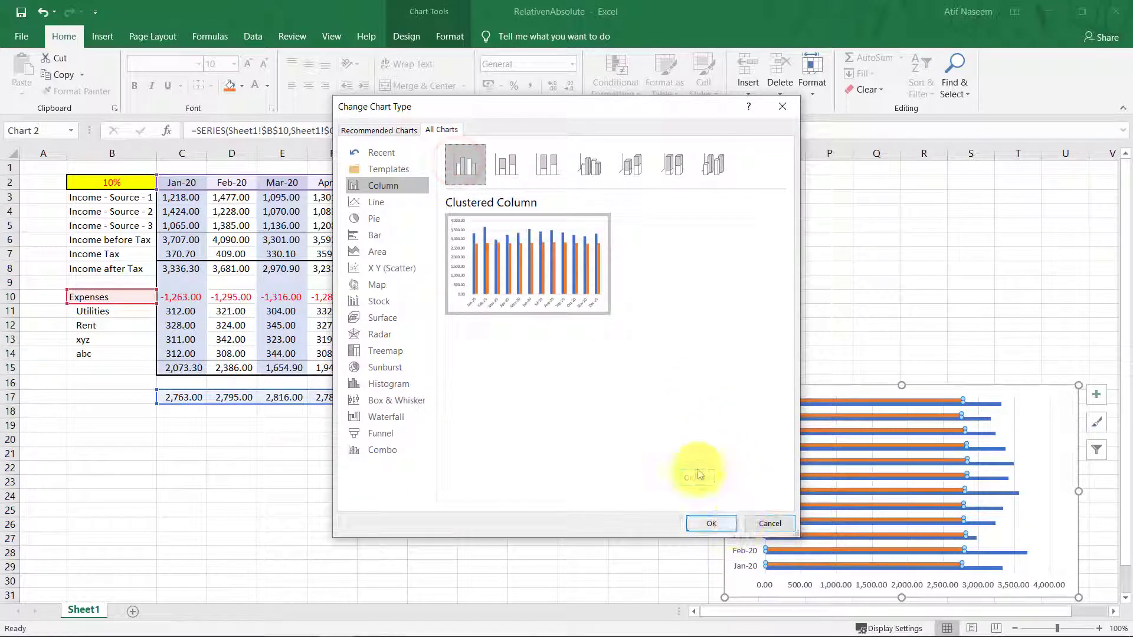
left_click(602, 177)
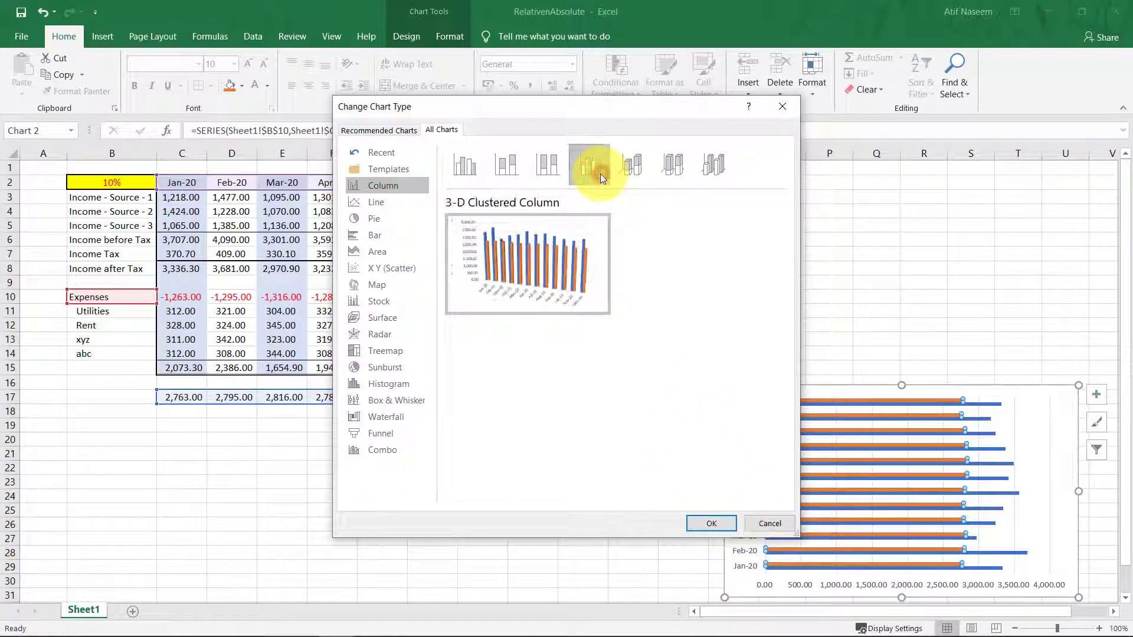
left_click(721, 527)
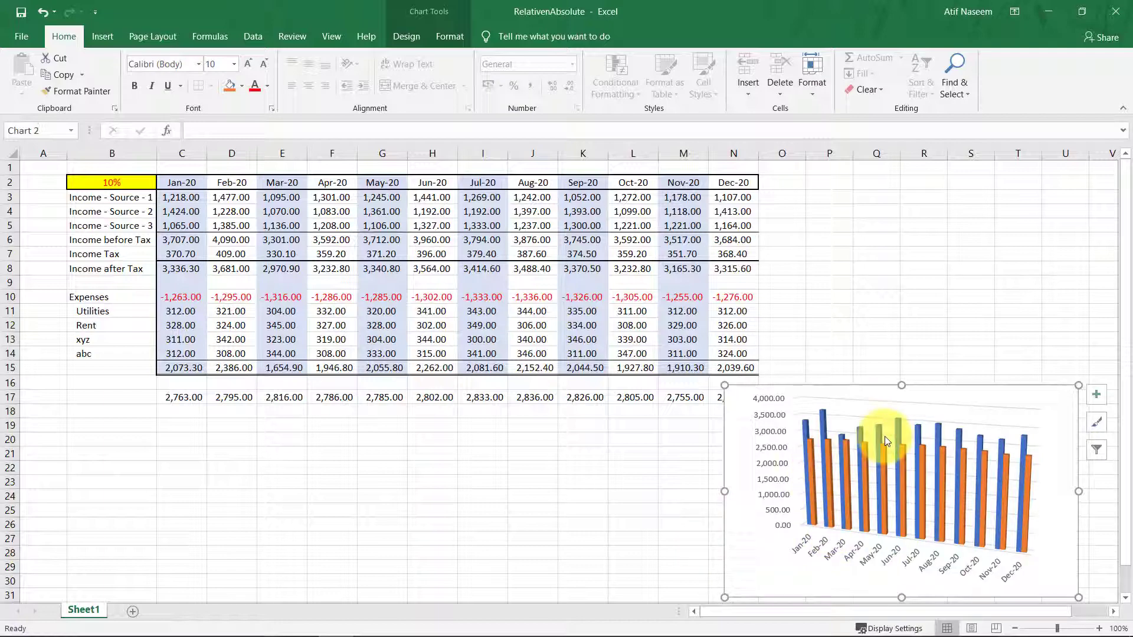
- Switch the whole chart to the flat 2-D Clustered Column type
right_click(887, 441)
left_click(929, 484)
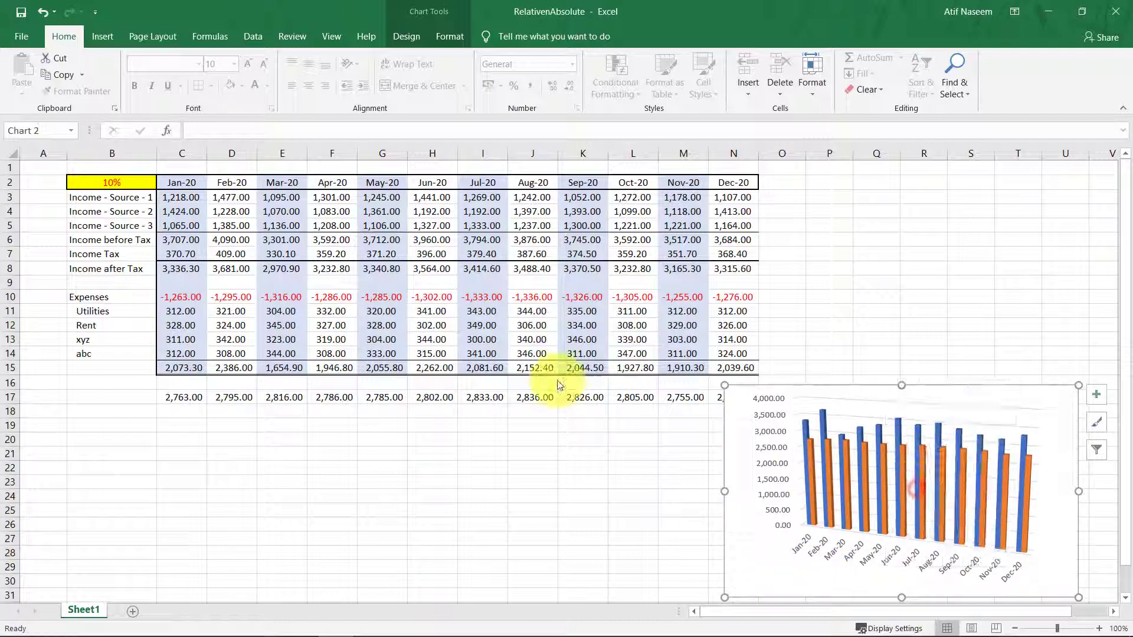
left_click(474, 172)
left_click(720, 527)
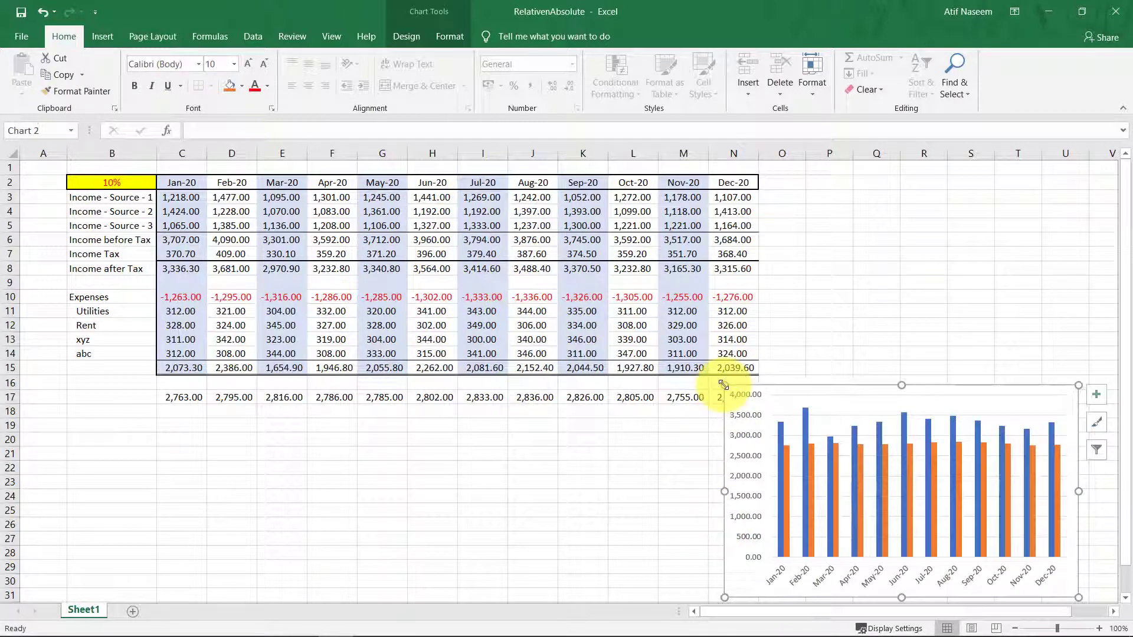
- Enlarge the chart toward the upper left and move it over the data table
left_click_drag(723, 386, 270, 211)
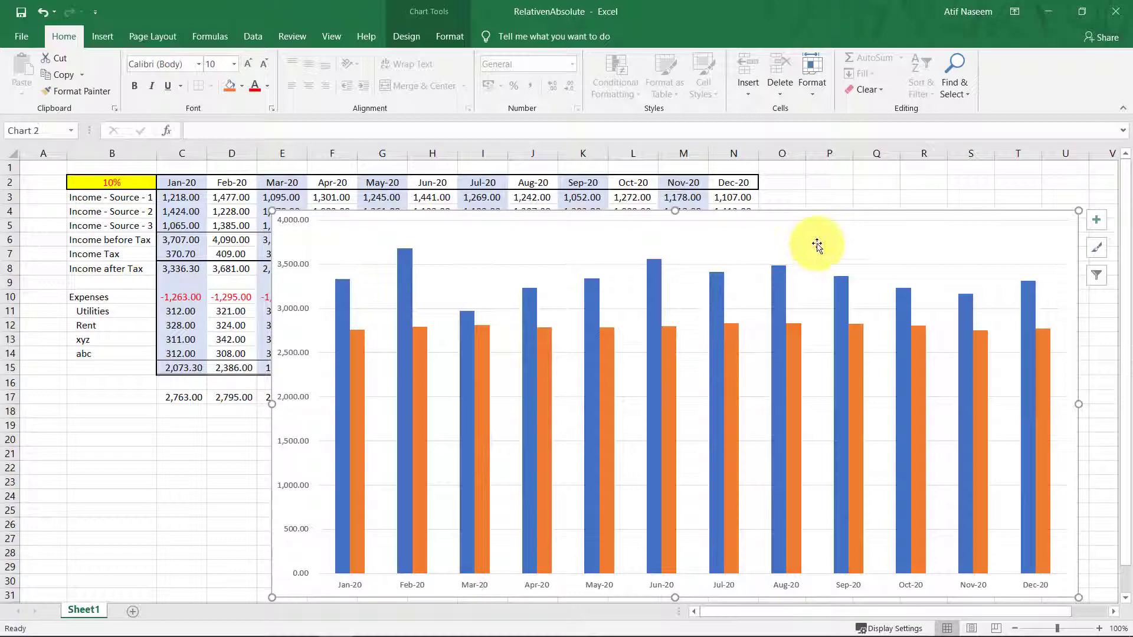
left_click(745, 221)
left_click_drag(745, 222, 601, 196)
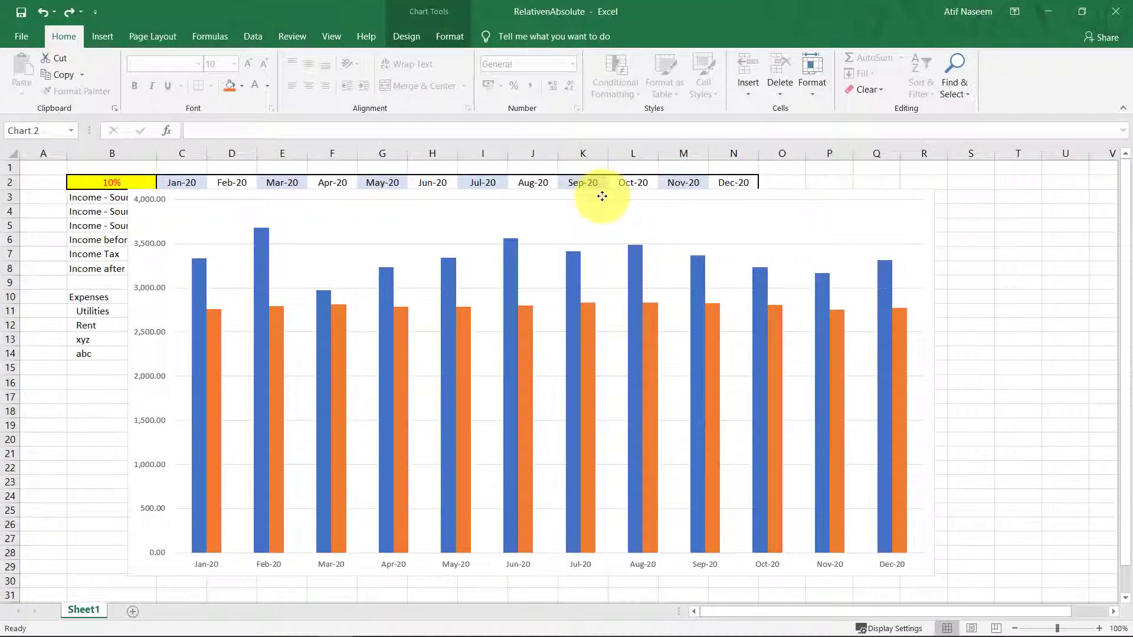
left_click(909, 485)
- In Format Chart Area, give the chart a solid line border
right_click(944, 488)
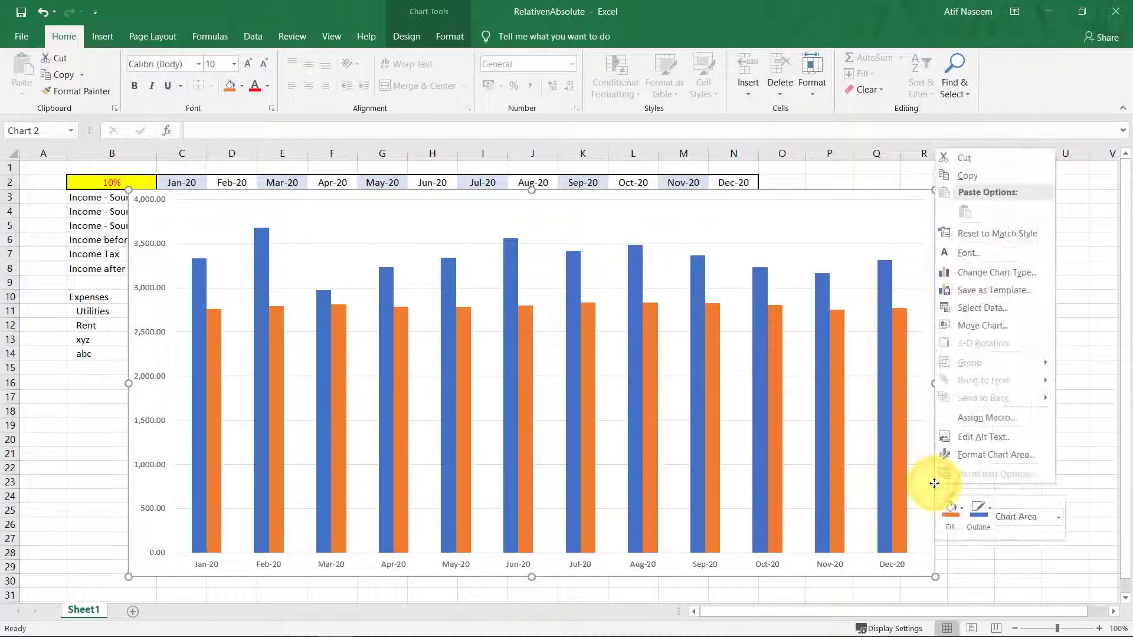
left_click(995, 464)
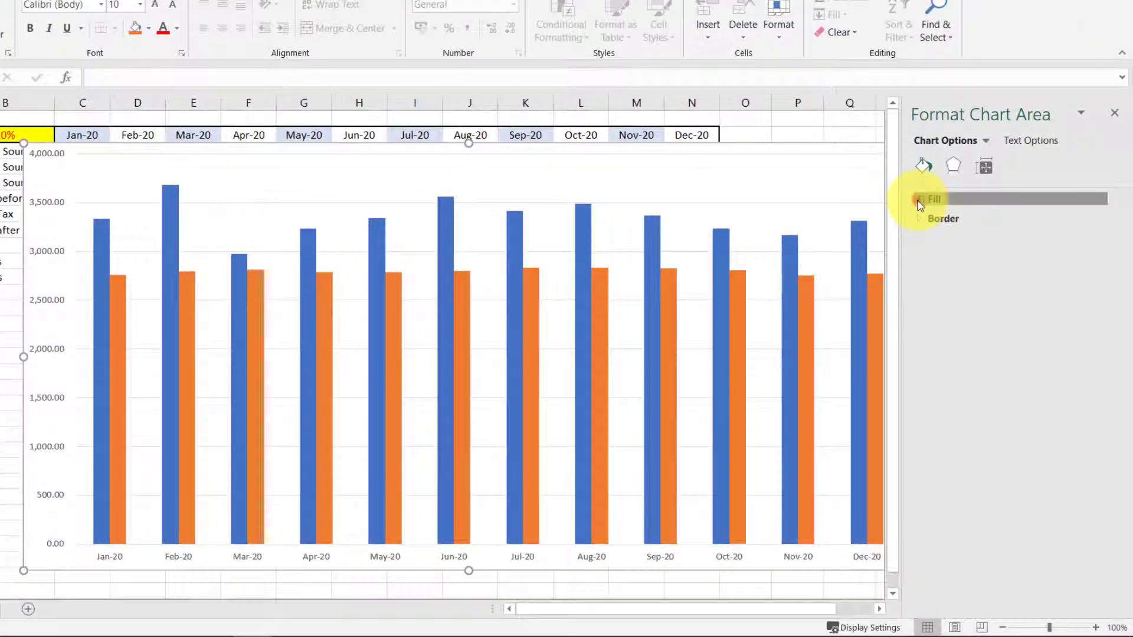
left_click(939, 240)
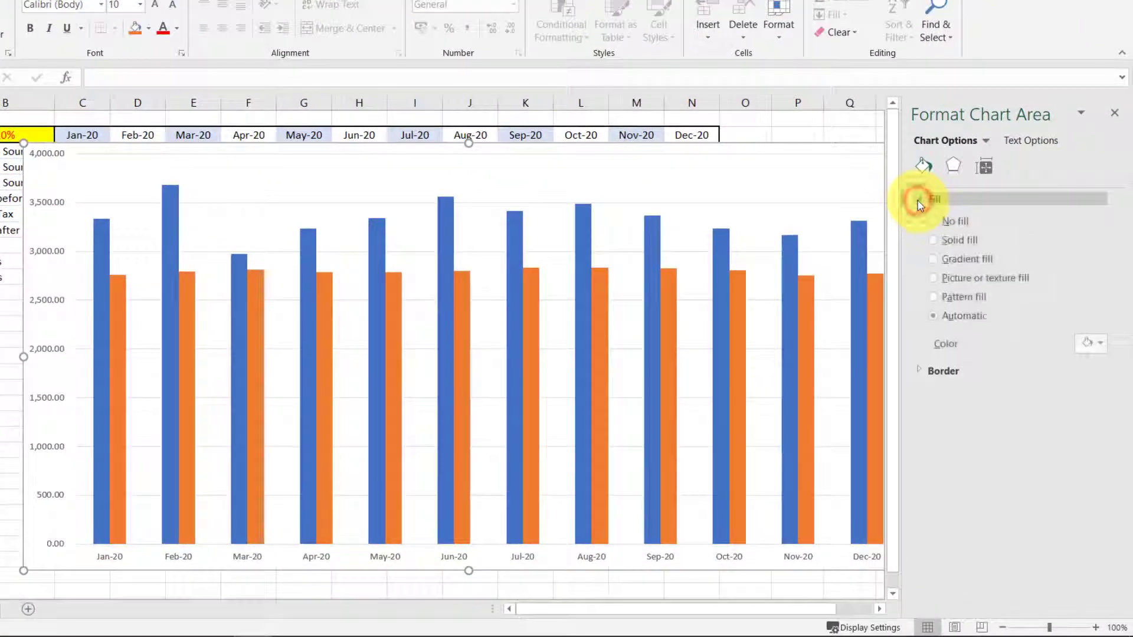
left_click(919, 373)
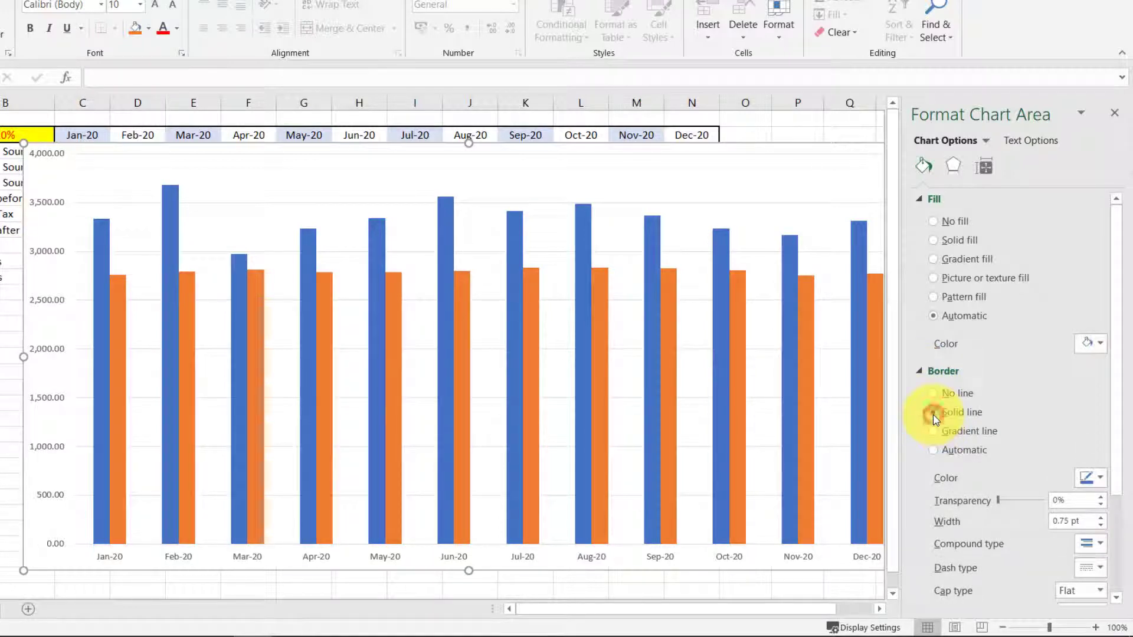
left_click(933, 413)
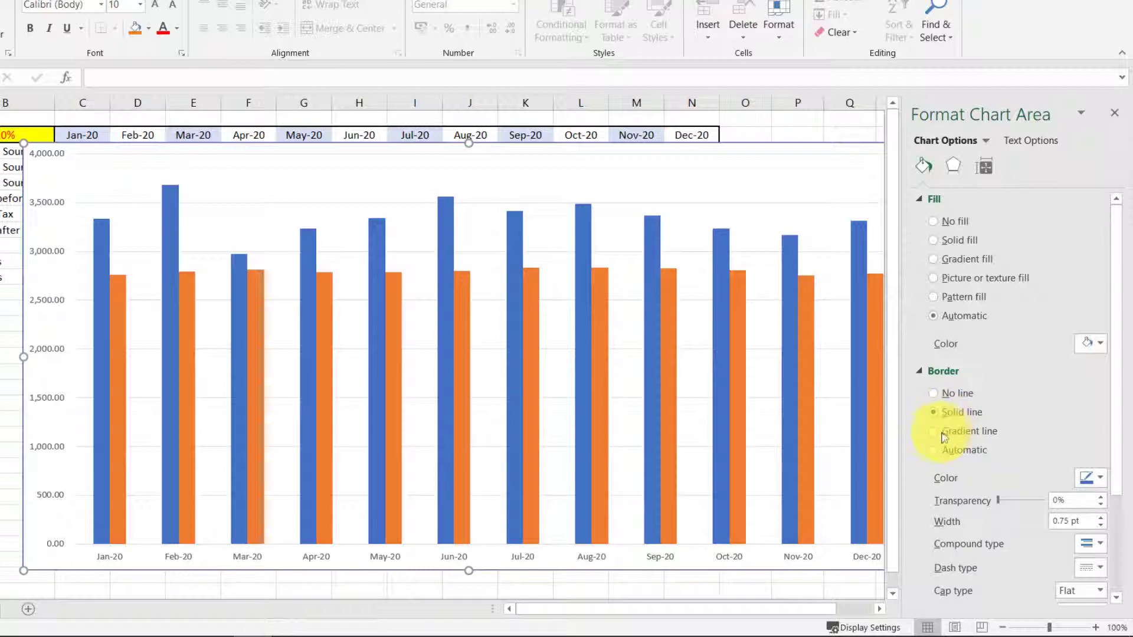
left_click(934, 434)
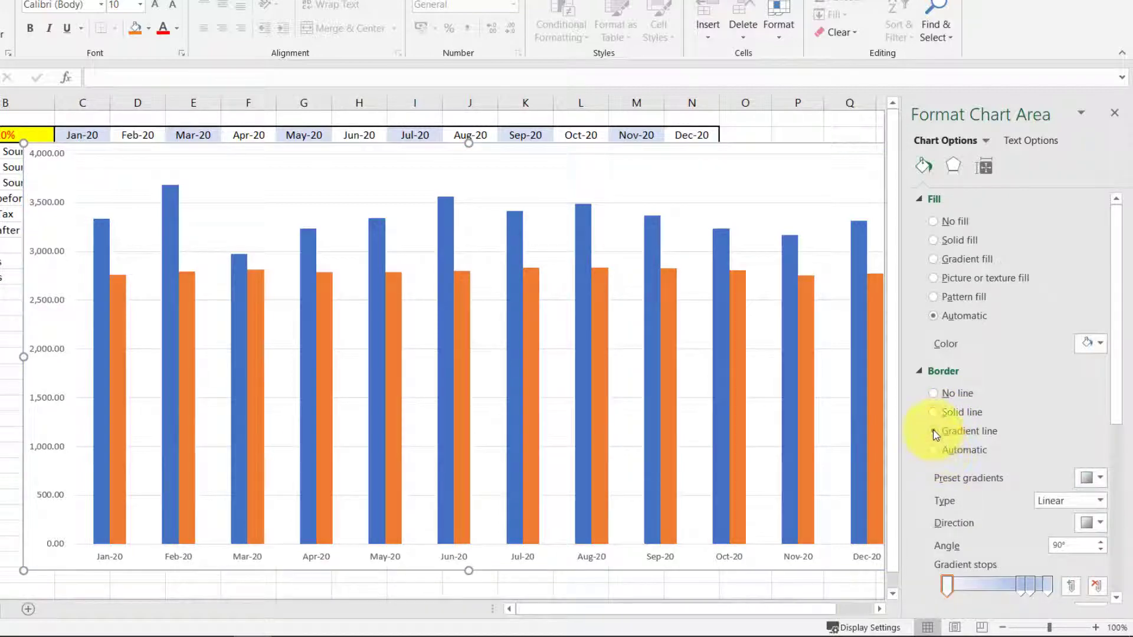
left_click(934, 416)
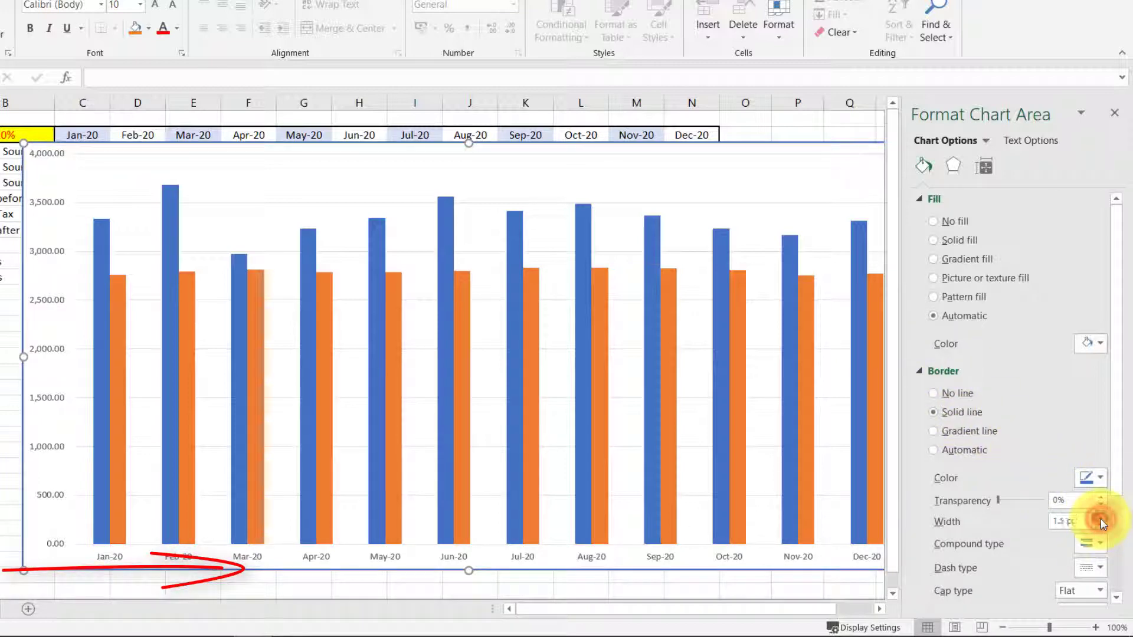
- Set the chart border width to 2.75 pt with rounded corners, then close the pane
left_click(1100, 517)
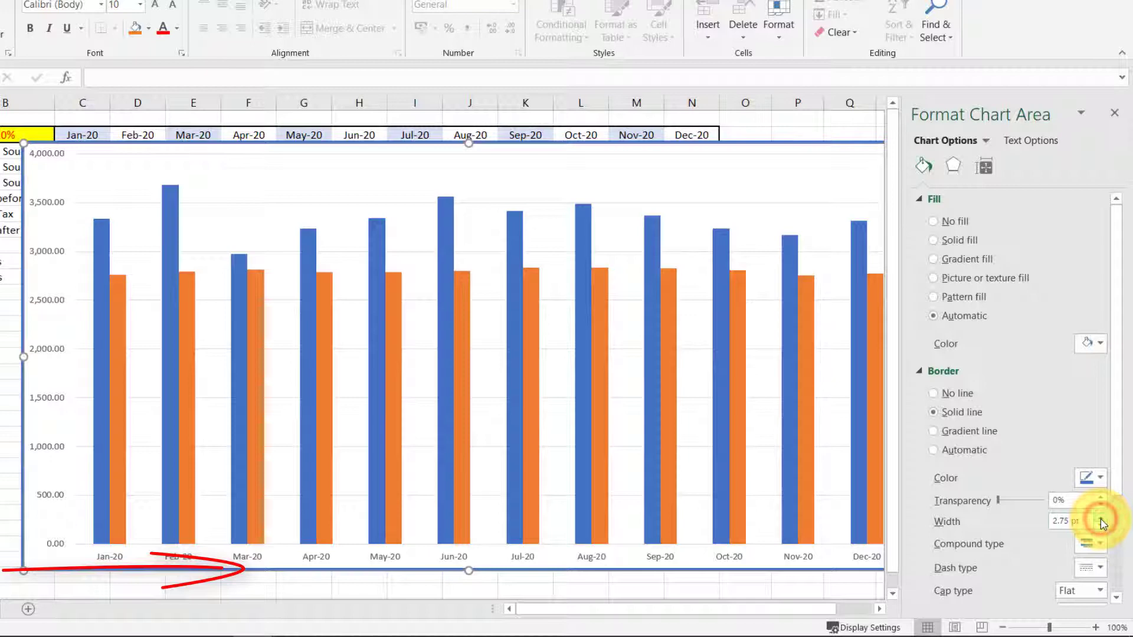
scroll(1051, 527, "down", 3)
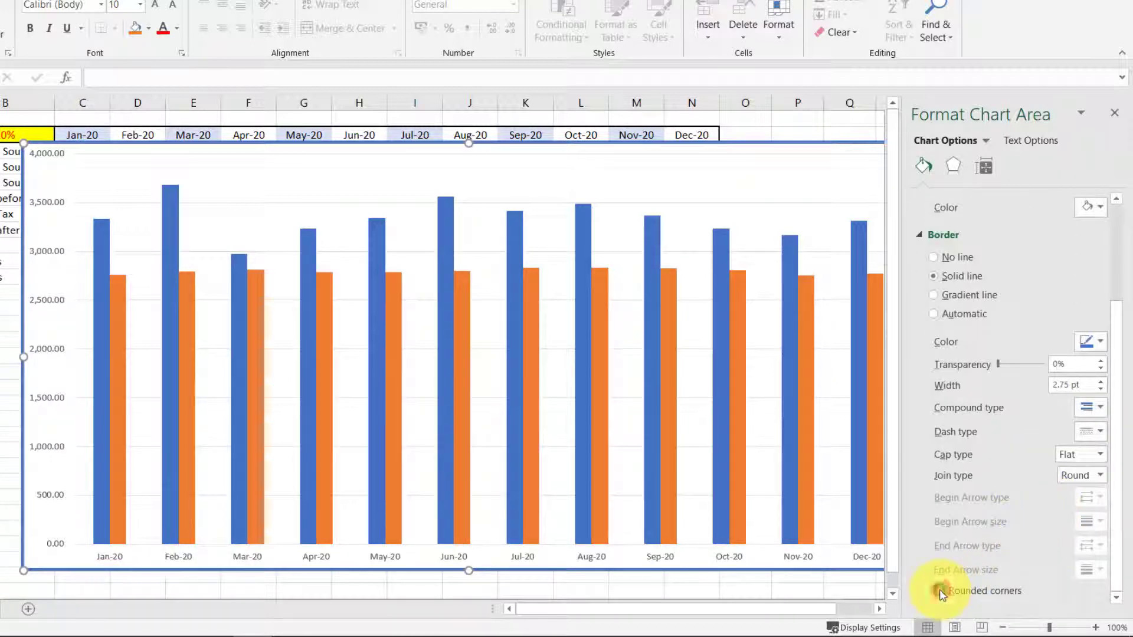
left_click(940, 591)
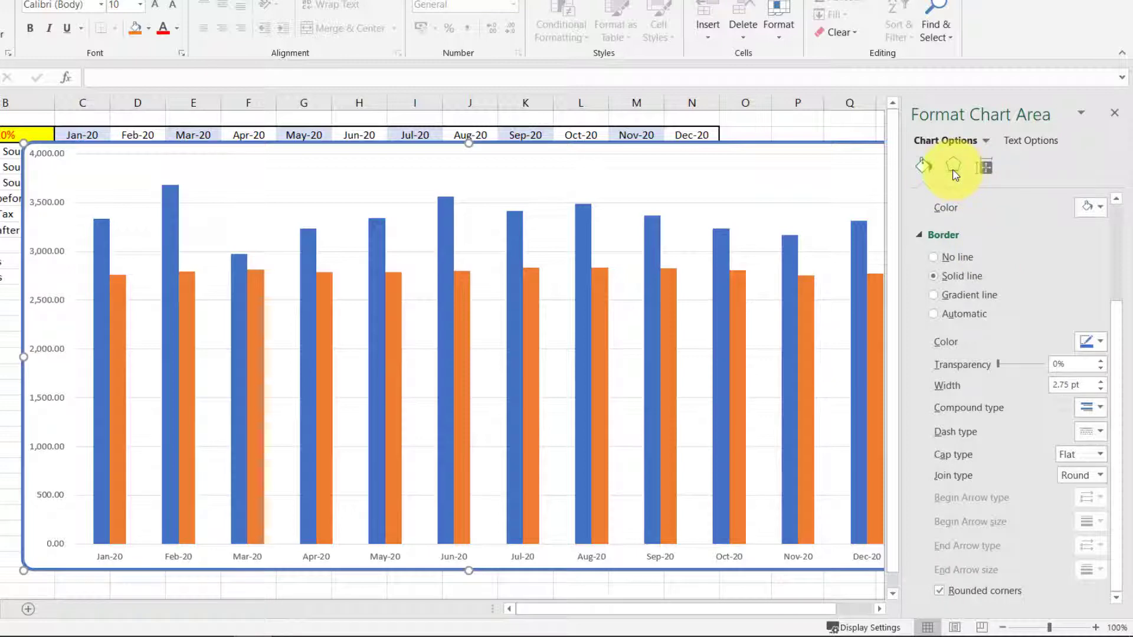
left_click(989, 167)
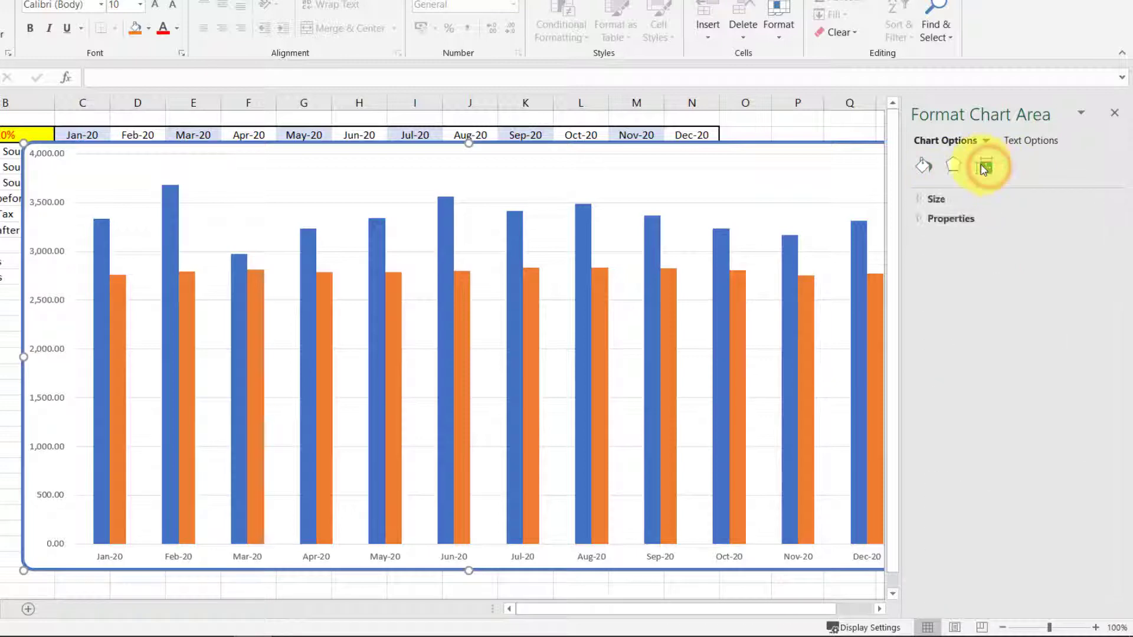
left_click(953, 165)
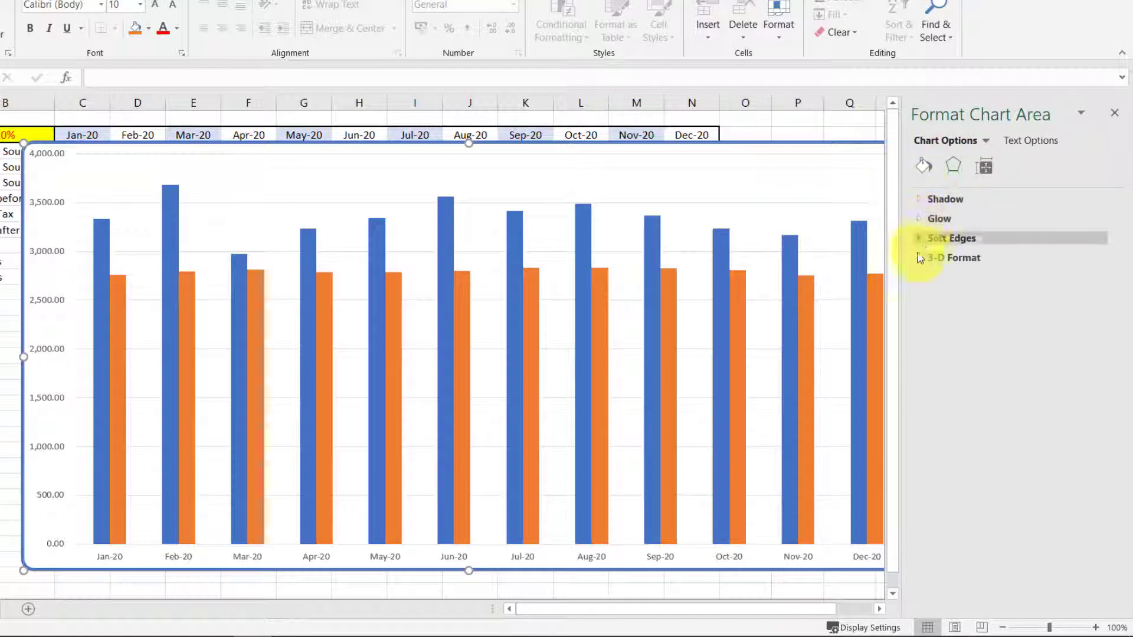
left_click(1117, 115)
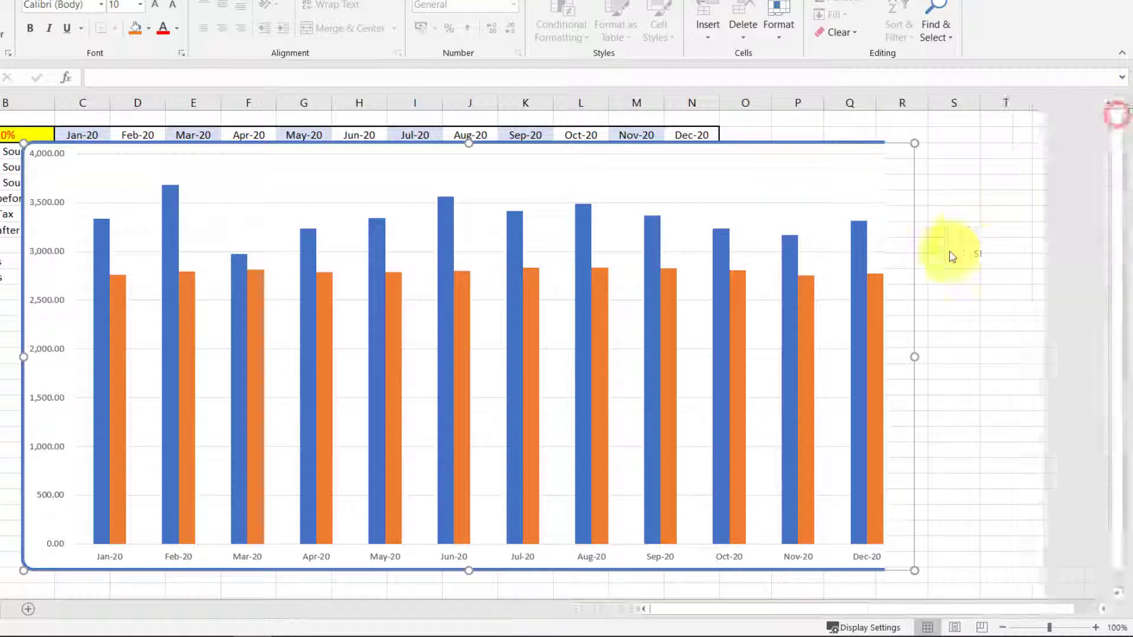
left_click(869, 306)
- Plot the Expenses series on the secondary axis with a 300% gap width
right_click(875, 287)
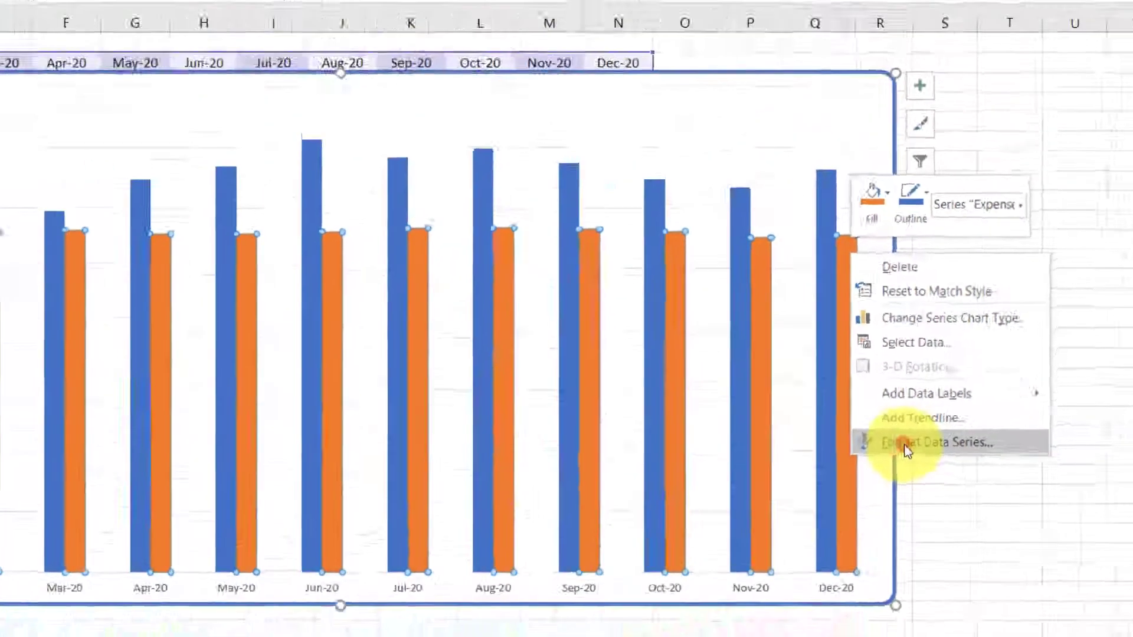
left_click(843, 418)
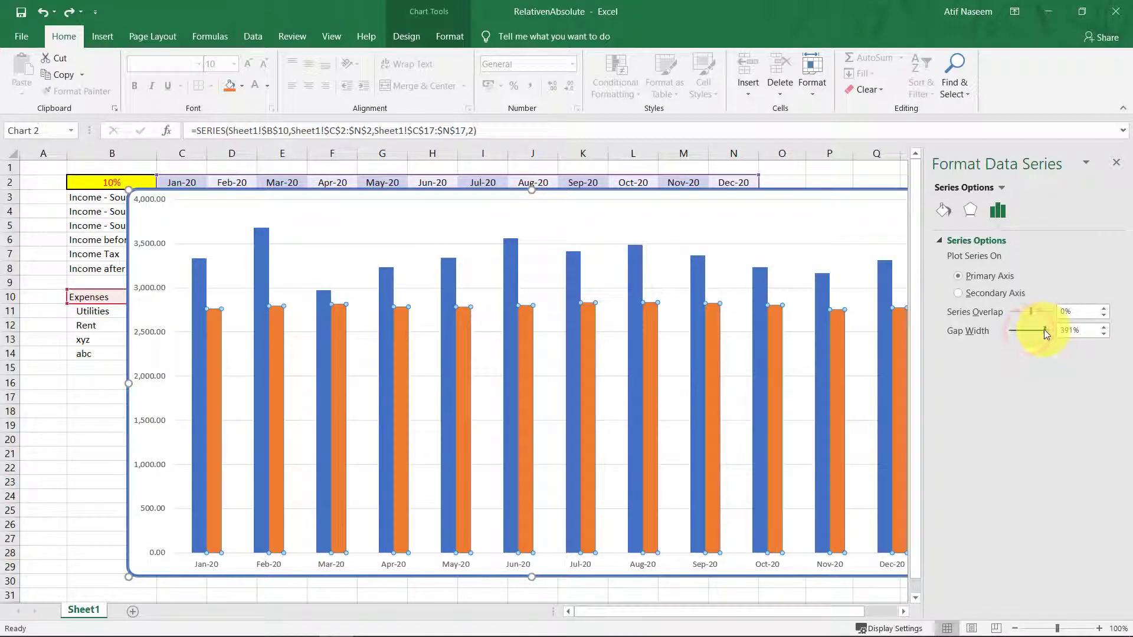
left_click_drag(1042, 334, 1045, 333)
left_click(1083, 331)
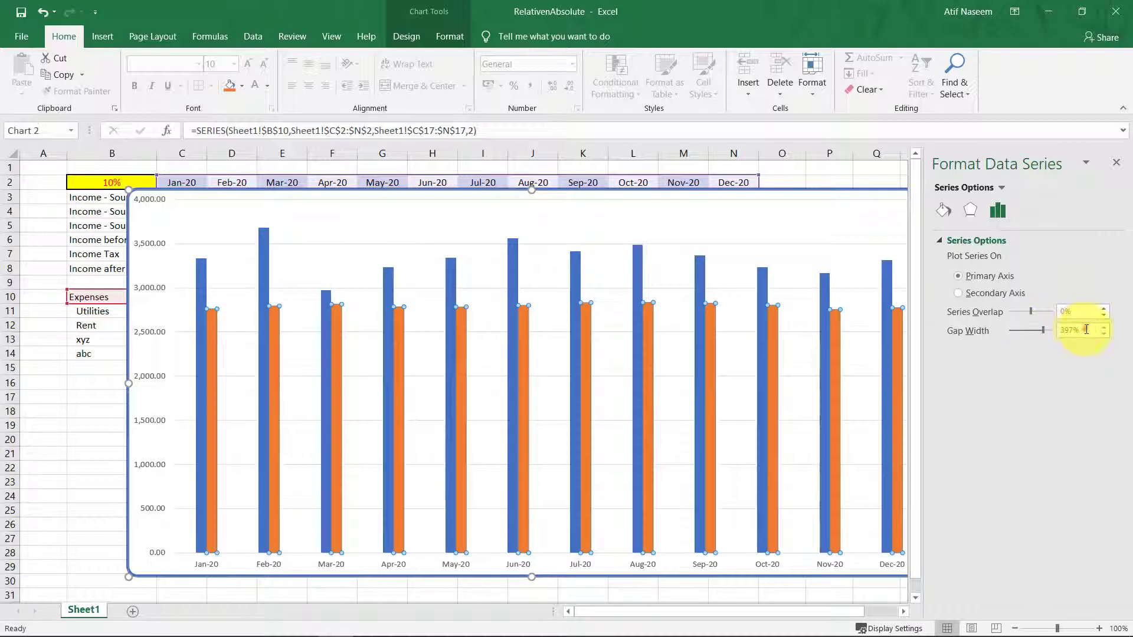
type("300")
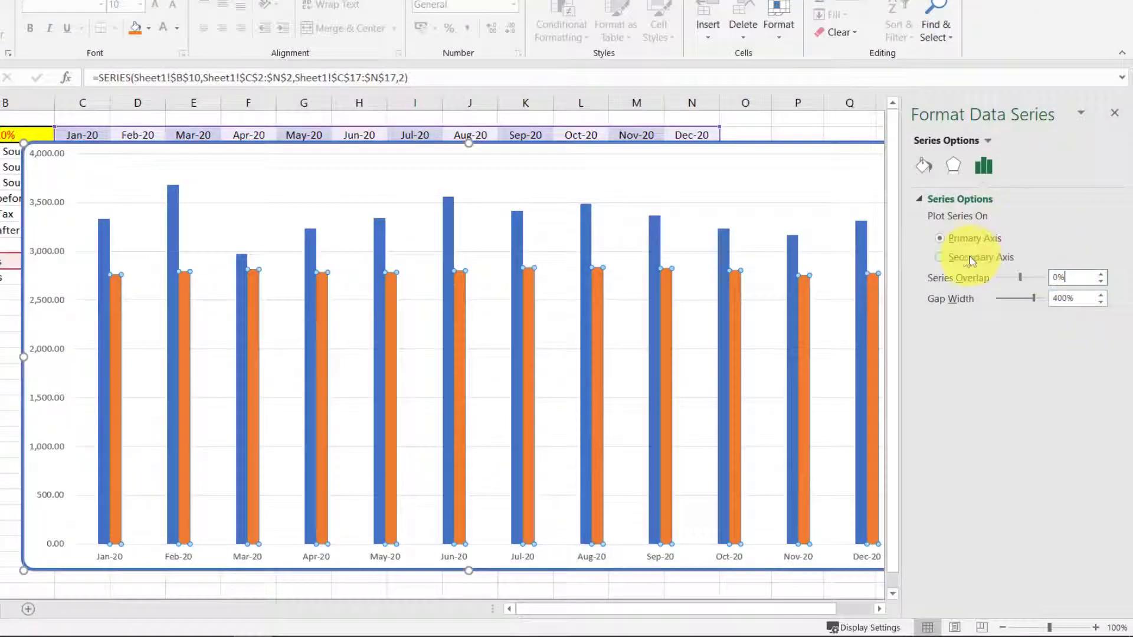
left_click(964, 256)
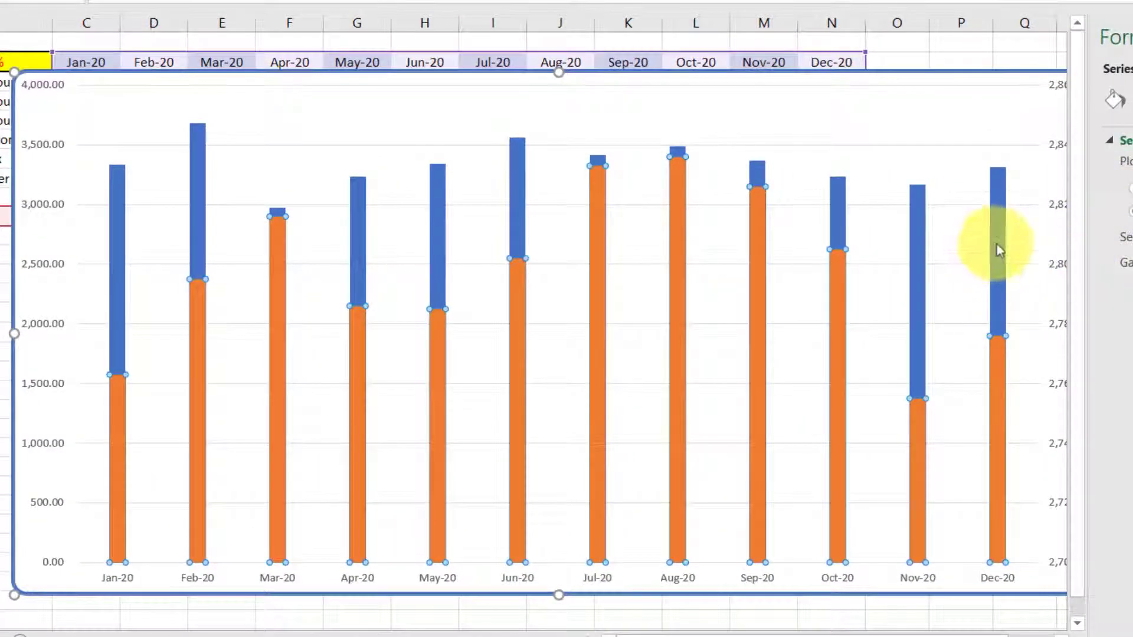
left_click(996, 245)
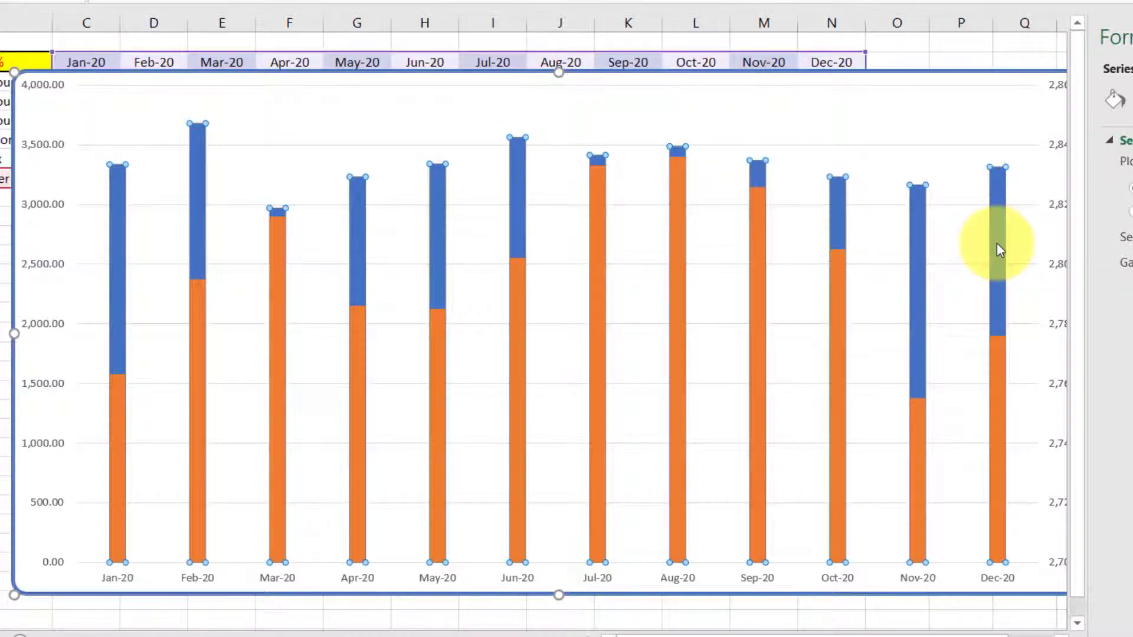
- Fill the income columns light green after trying red and green
right_click(1001, 203)
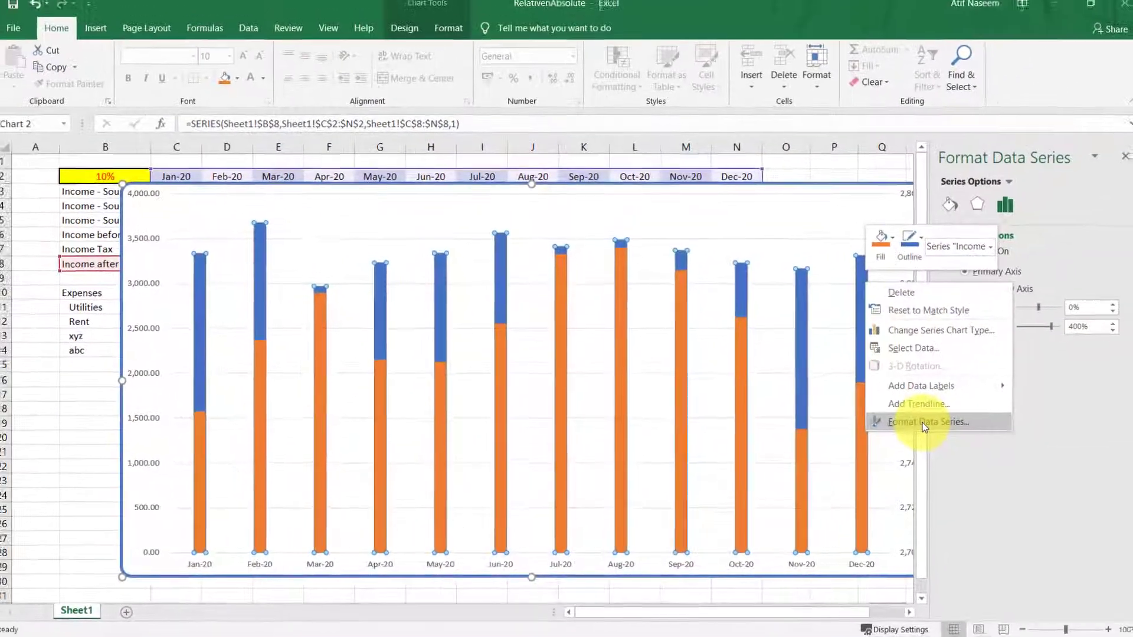
left_click(1001, 394)
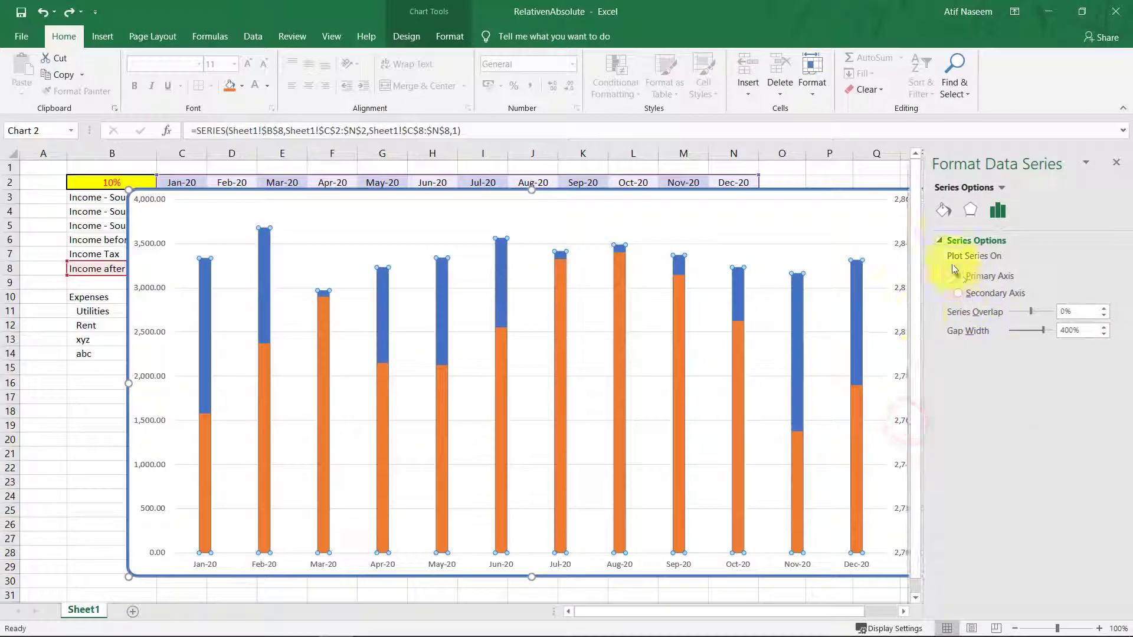
left_click(944, 212)
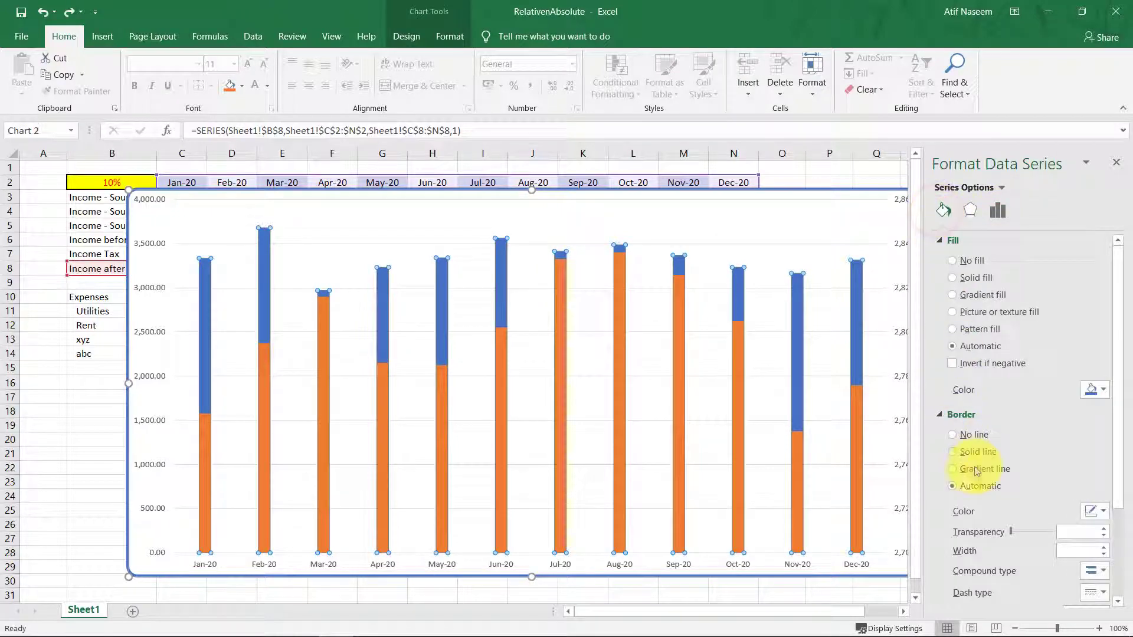
scroll(993, 469, "down", 3)
scroll(992, 470, "down", 3)
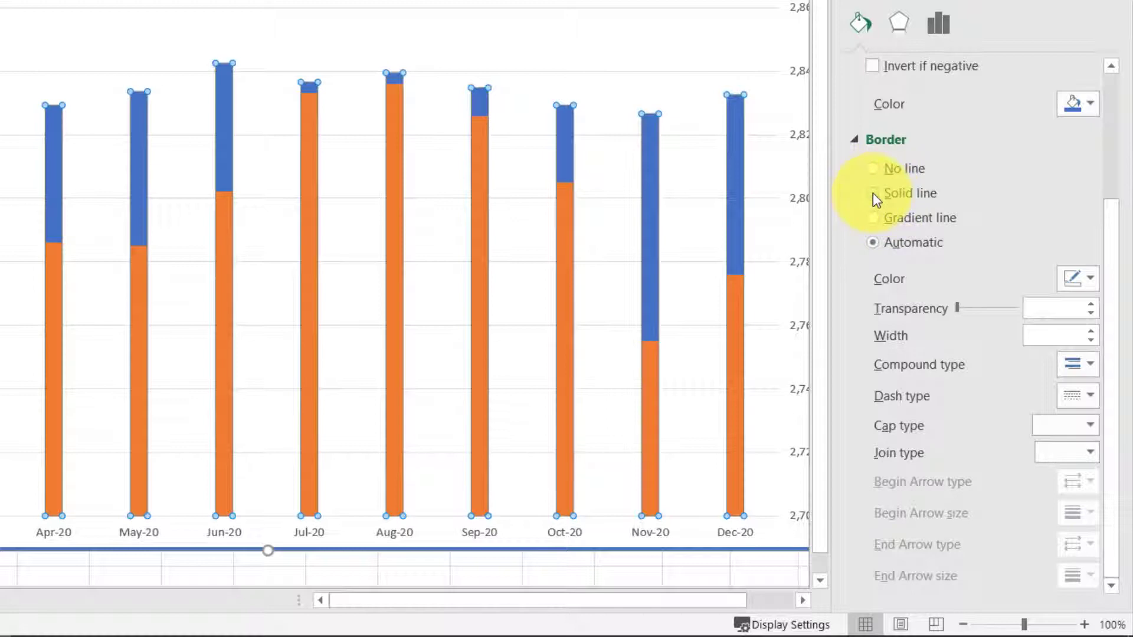
left_click(1089, 106)
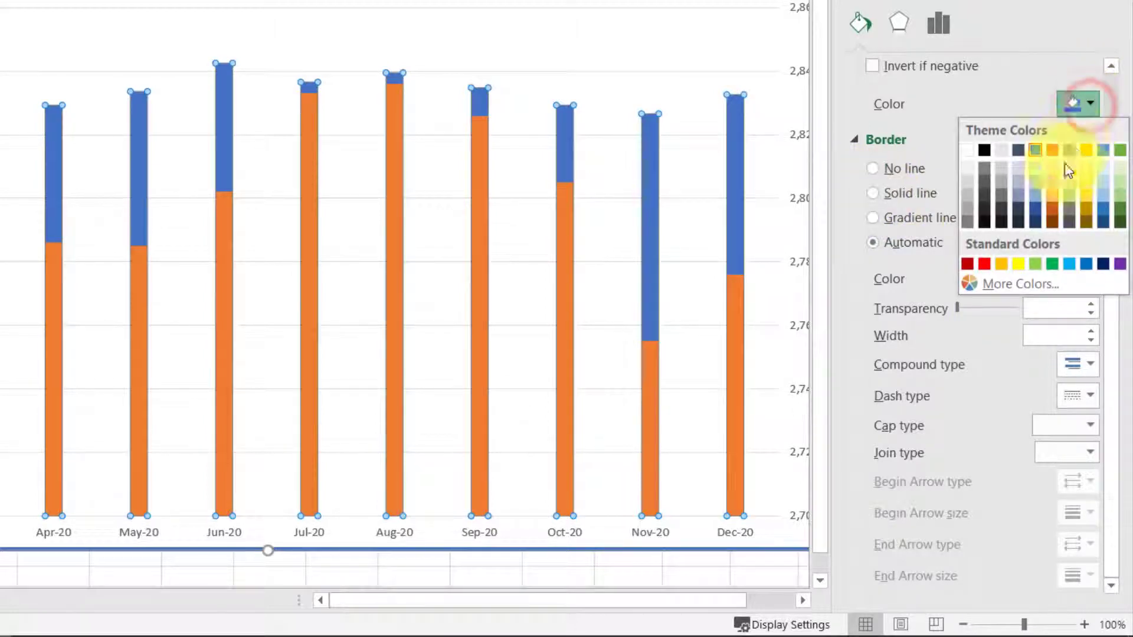
left_click(983, 264)
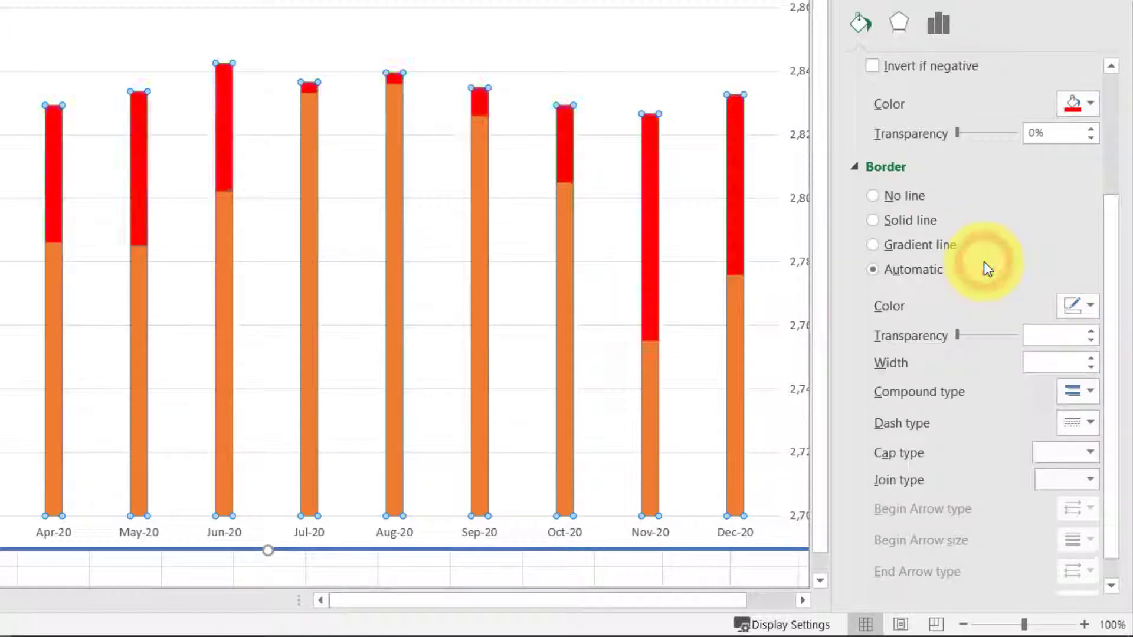
left_click(1090, 104)
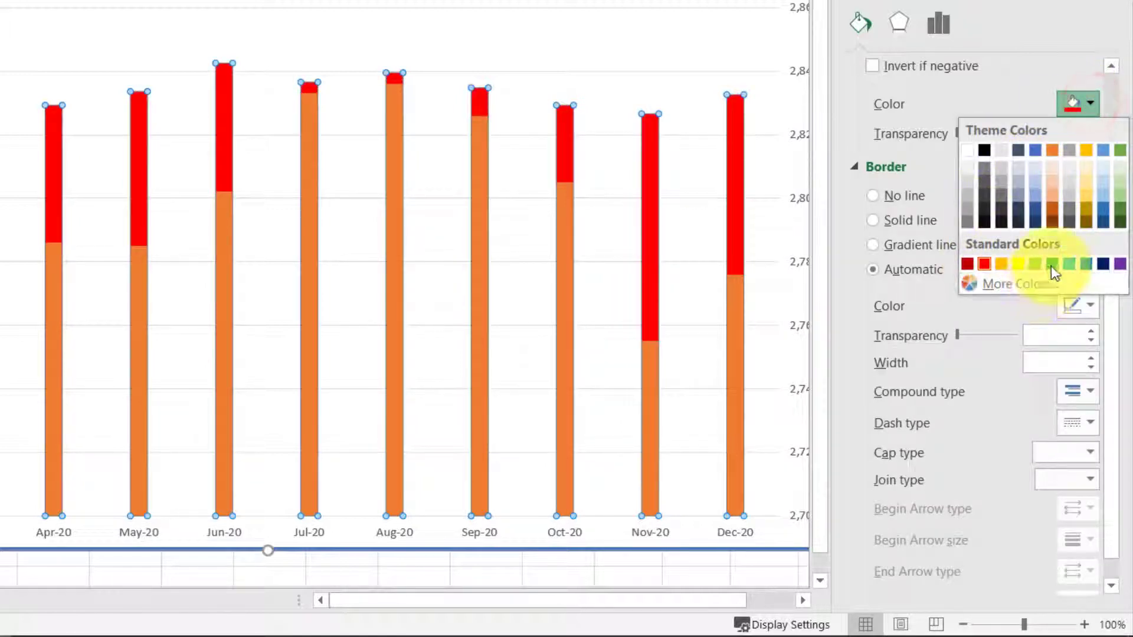
left_click(1051, 266)
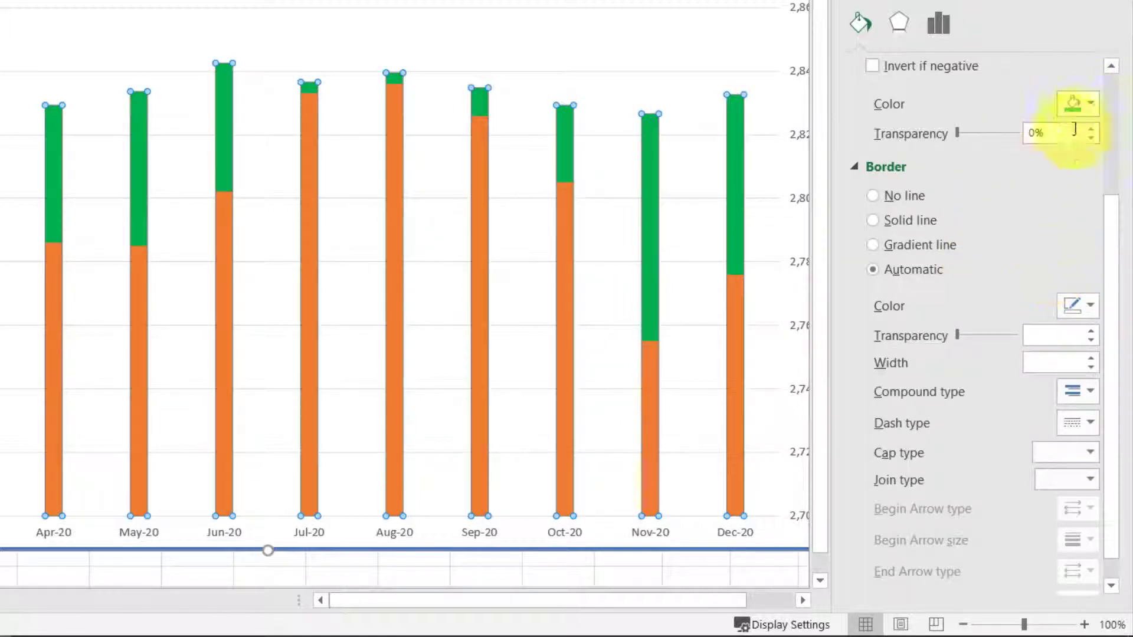
left_click(1090, 103)
left_click(1036, 263)
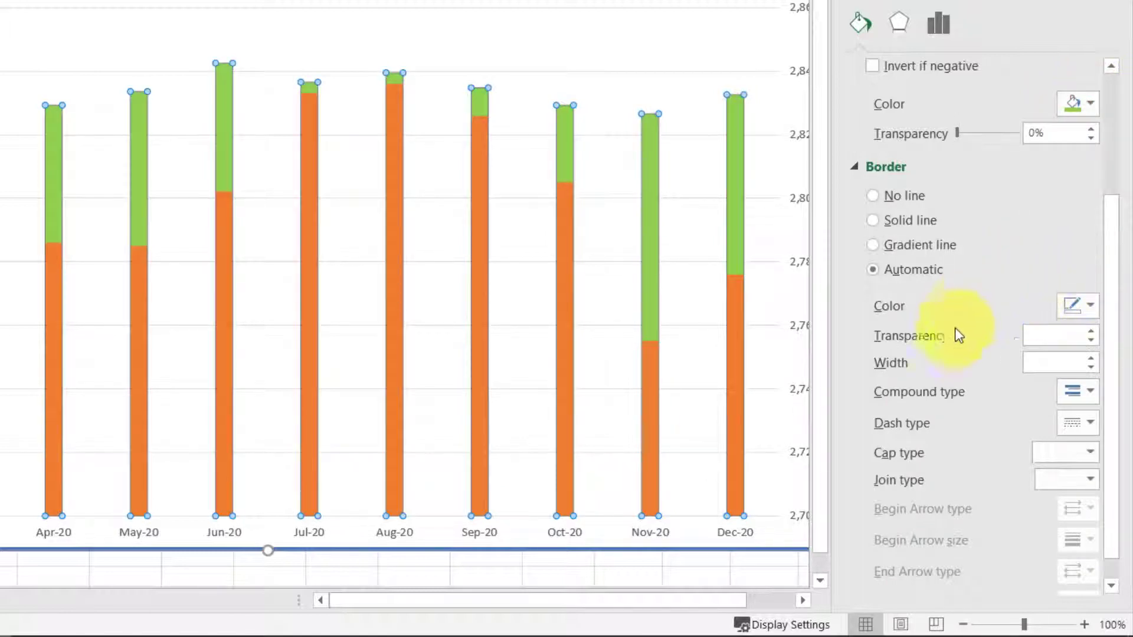
- Give the income columns a 7.5 pt light green border
type("7.5")
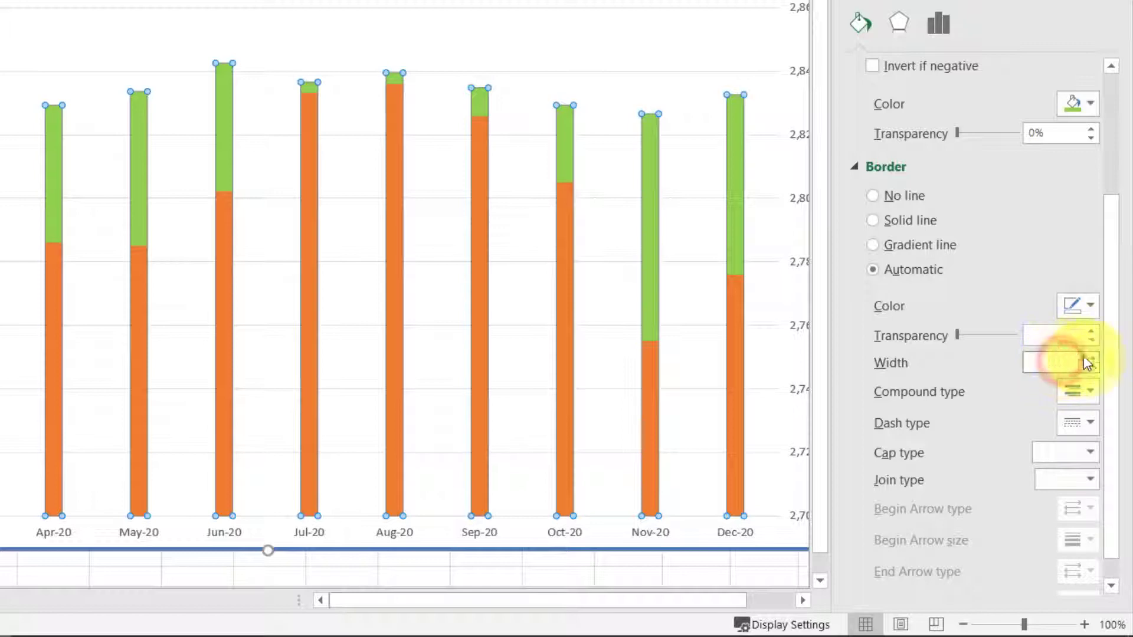
key("Return")
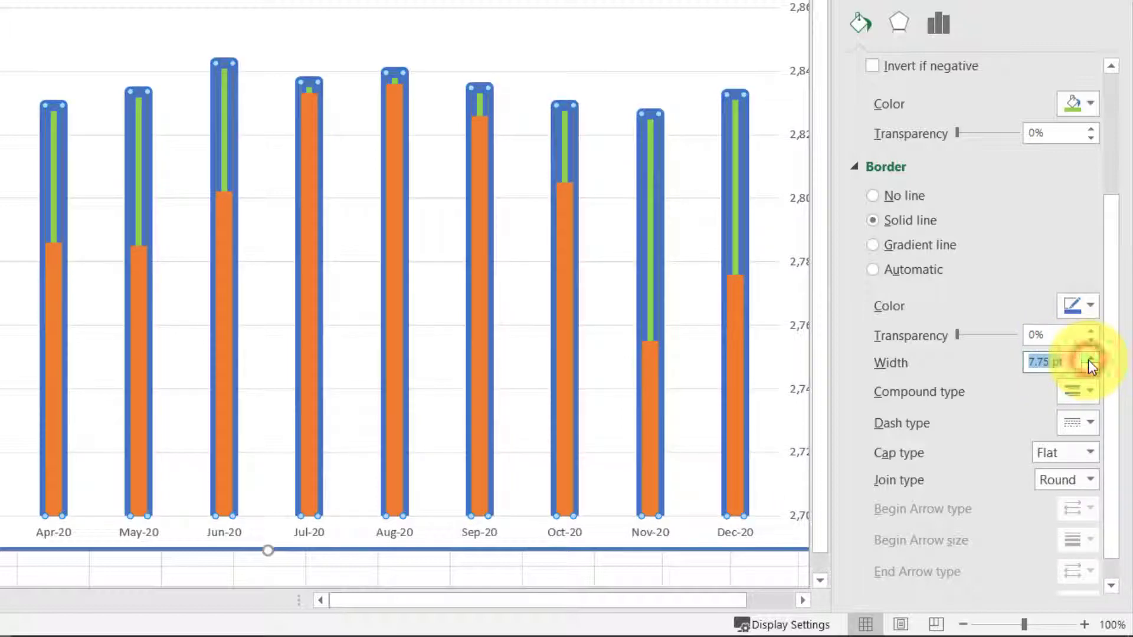
left_click(1090, 305)
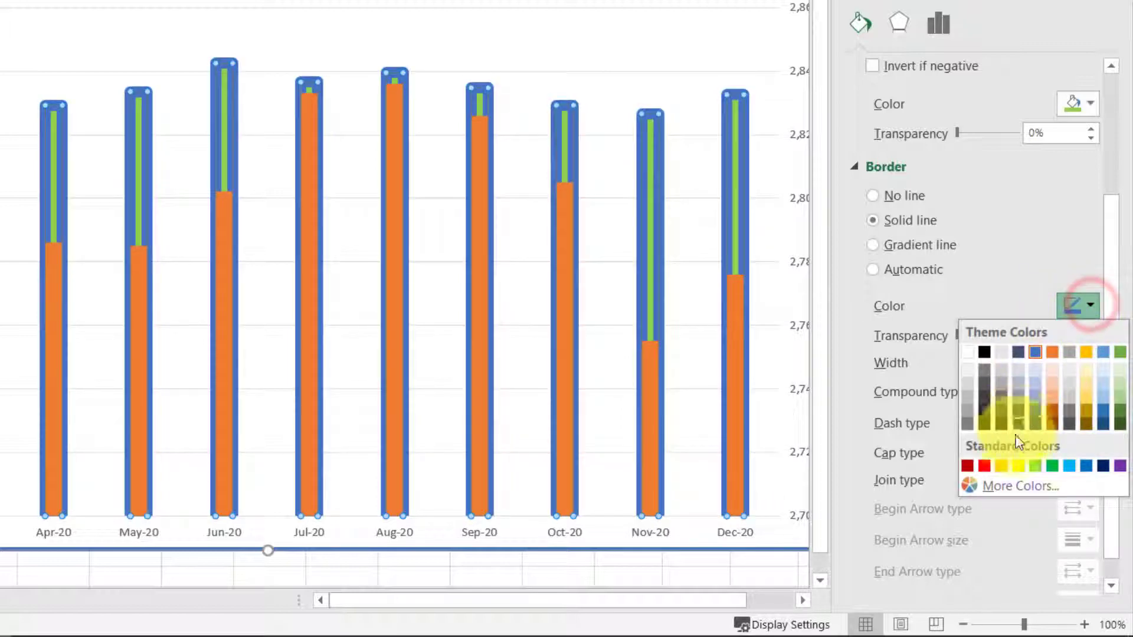
left_click(1035, 466)
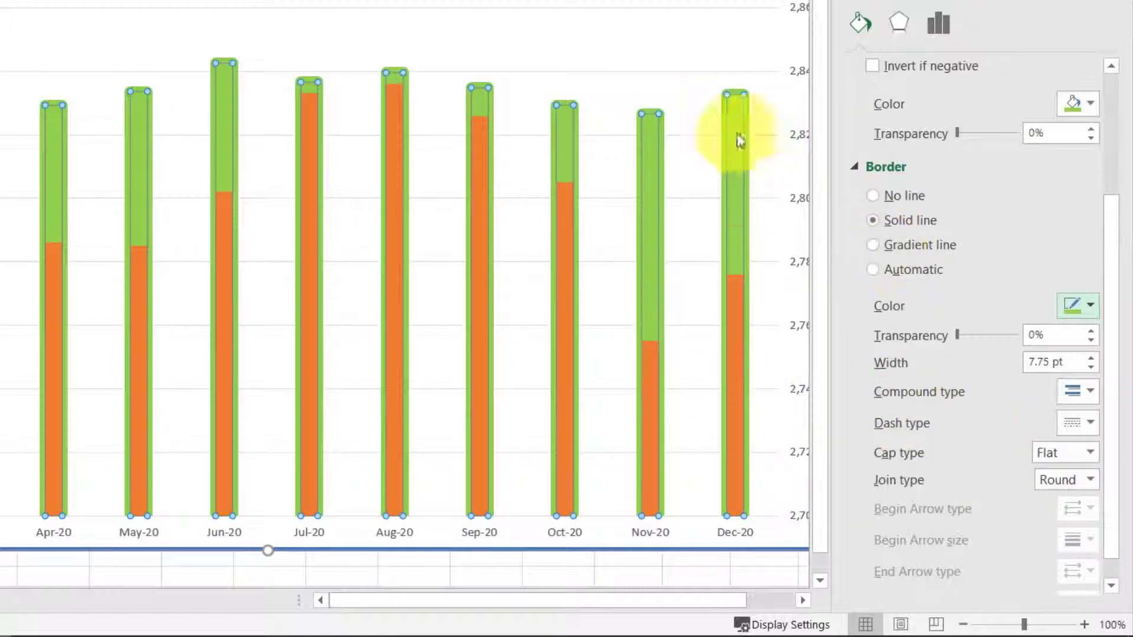
- Fill the expense columns dark red after briefly trying red and light peach
left_click(650, 369)
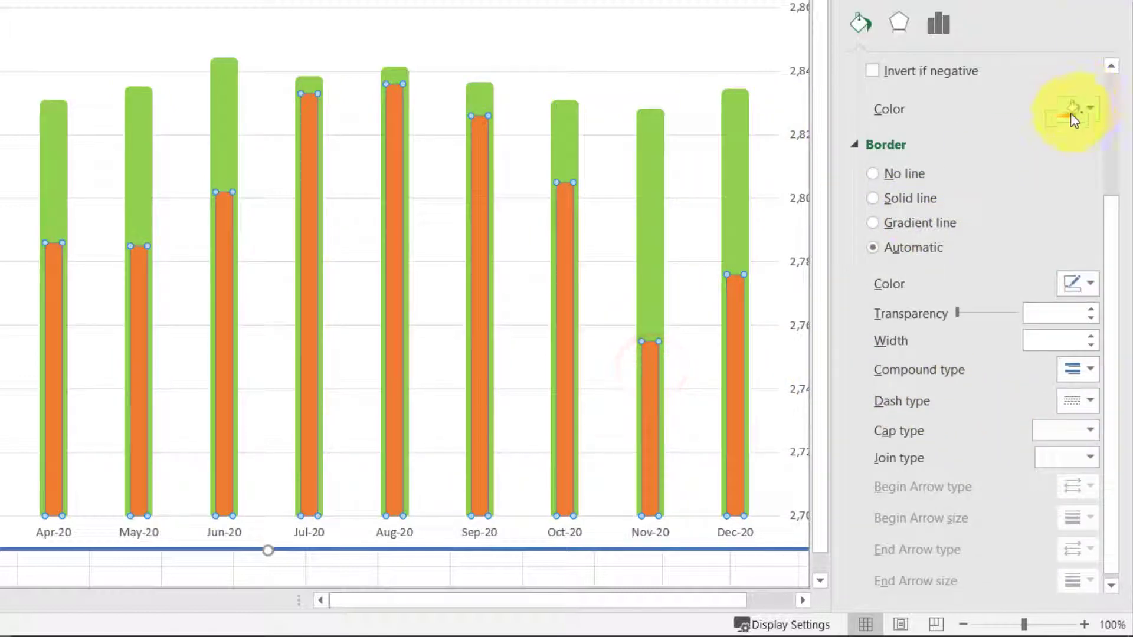
left_click(1089, 112)
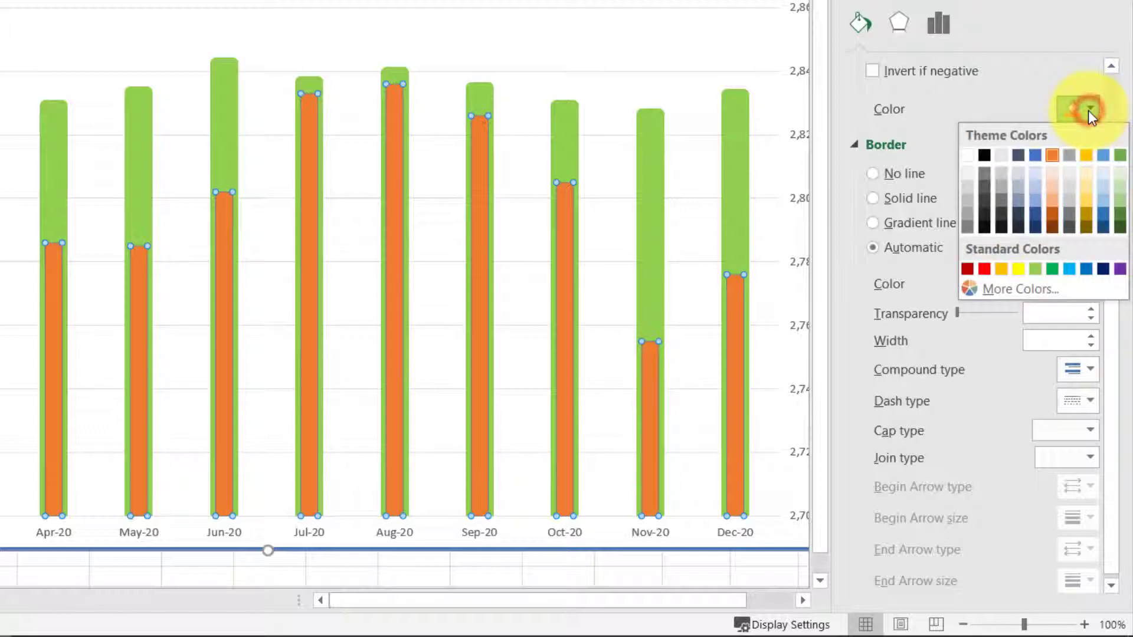
left_click(985, 269)
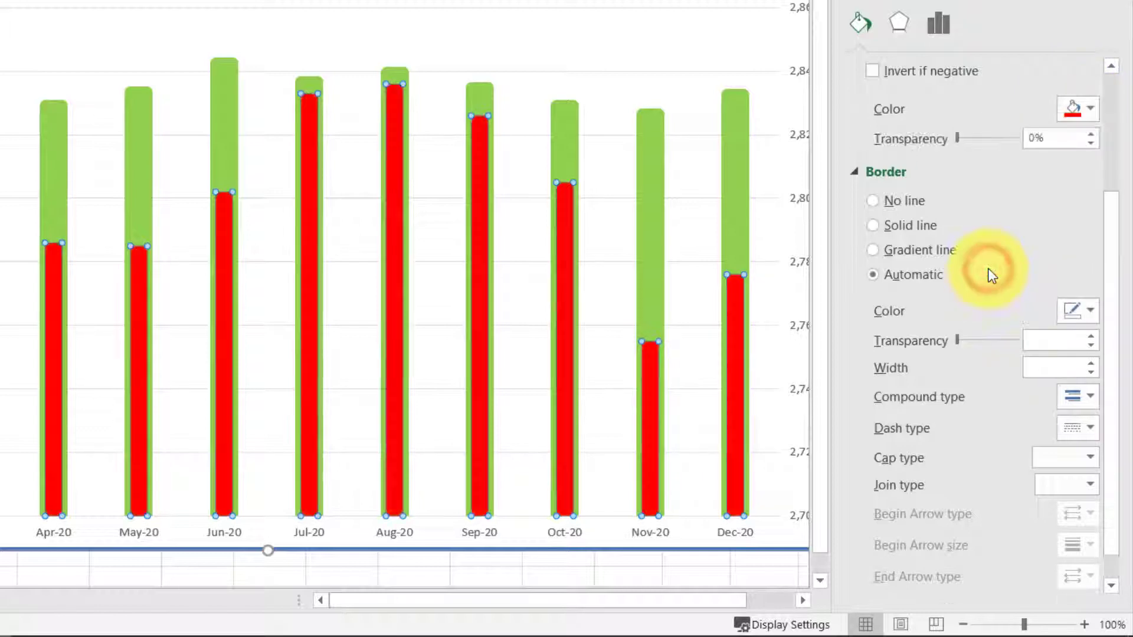
left_click(1095, 105)
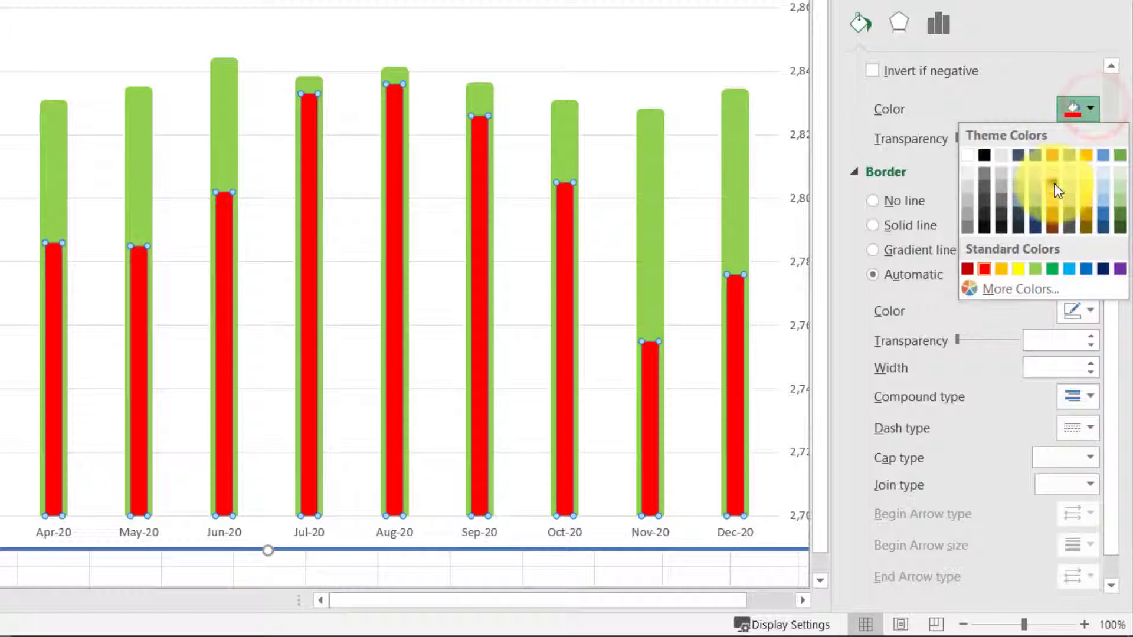
left_click(1054, 183)
left_click(1089, 108)
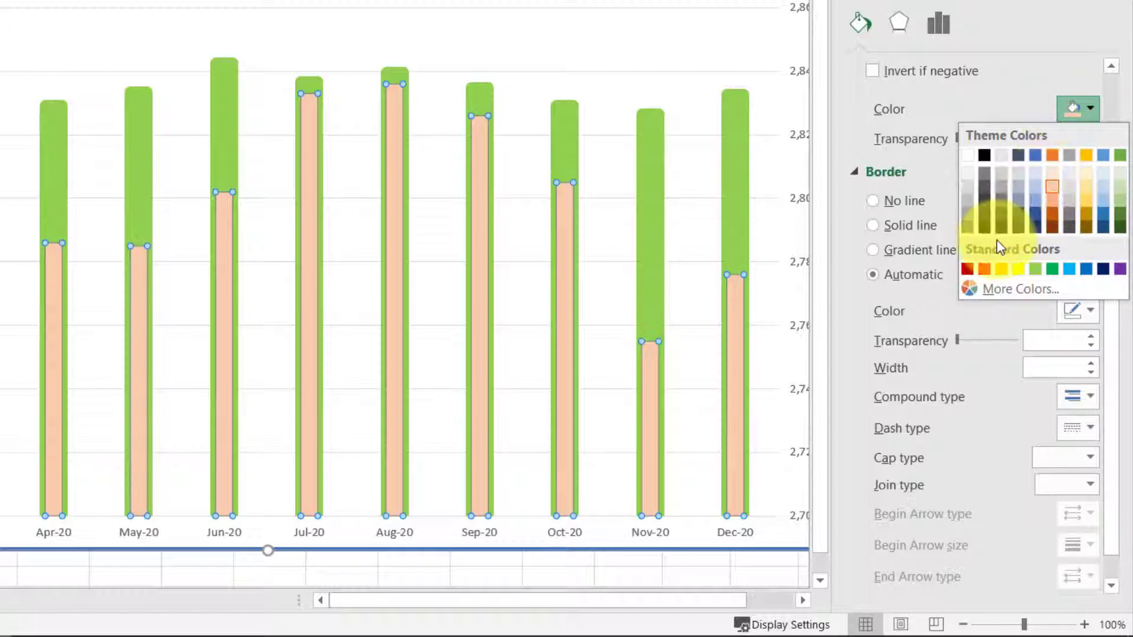
left_click(968, 270)
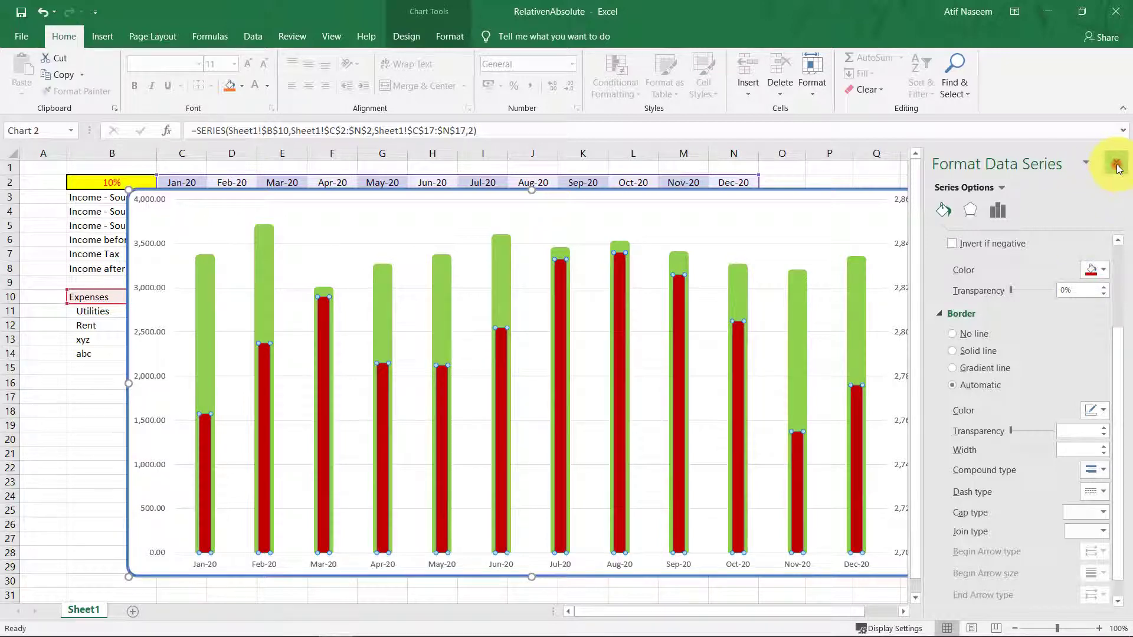
- Close the formatting pane and add a Chart Title above the chart
left_click(1115, 165)
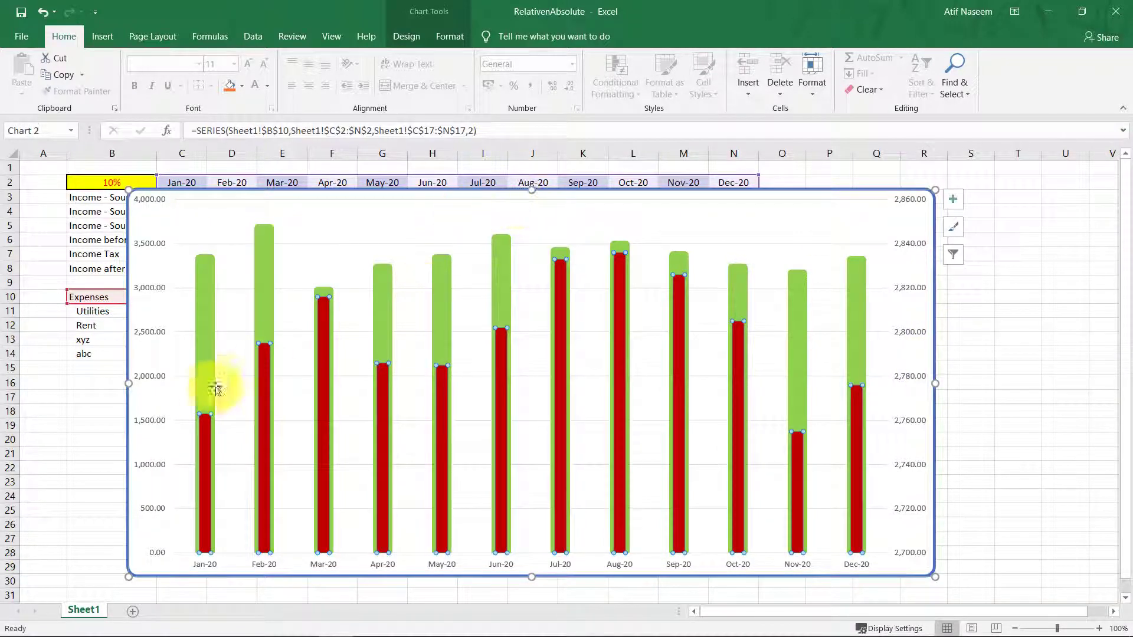
key("Escape")
key("Escape")
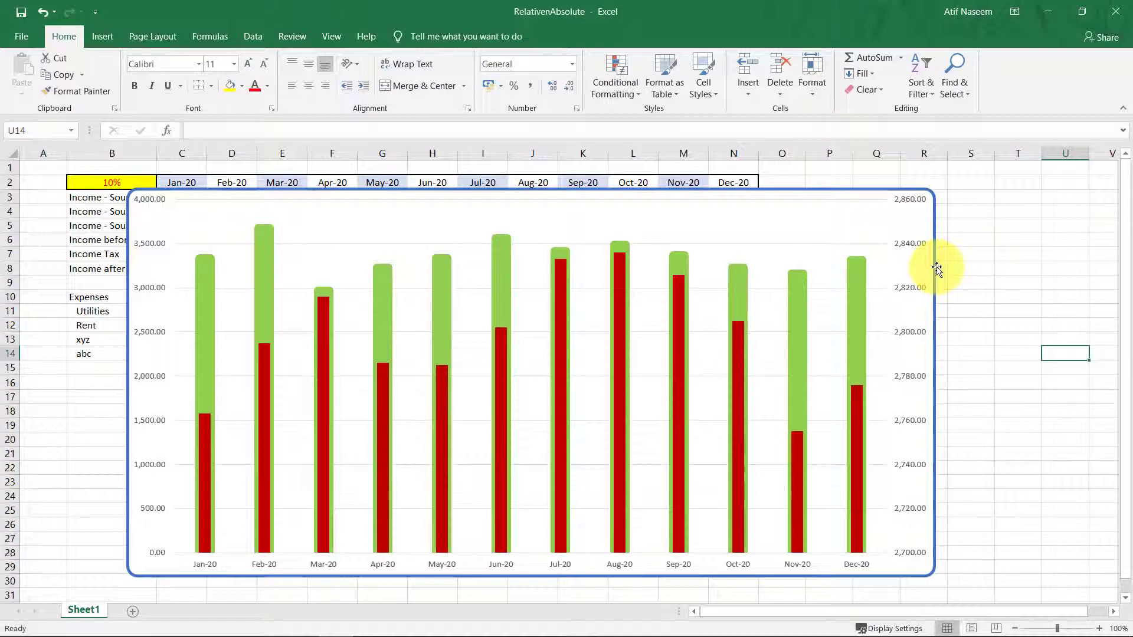
left_click(937, 270)
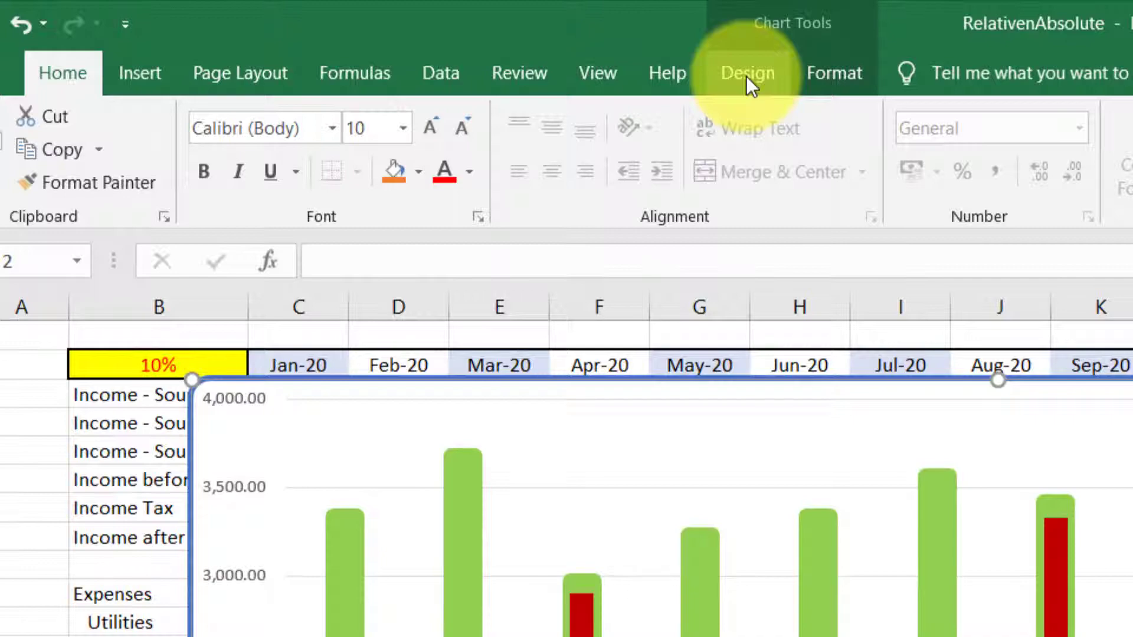
left_click(747, 77)
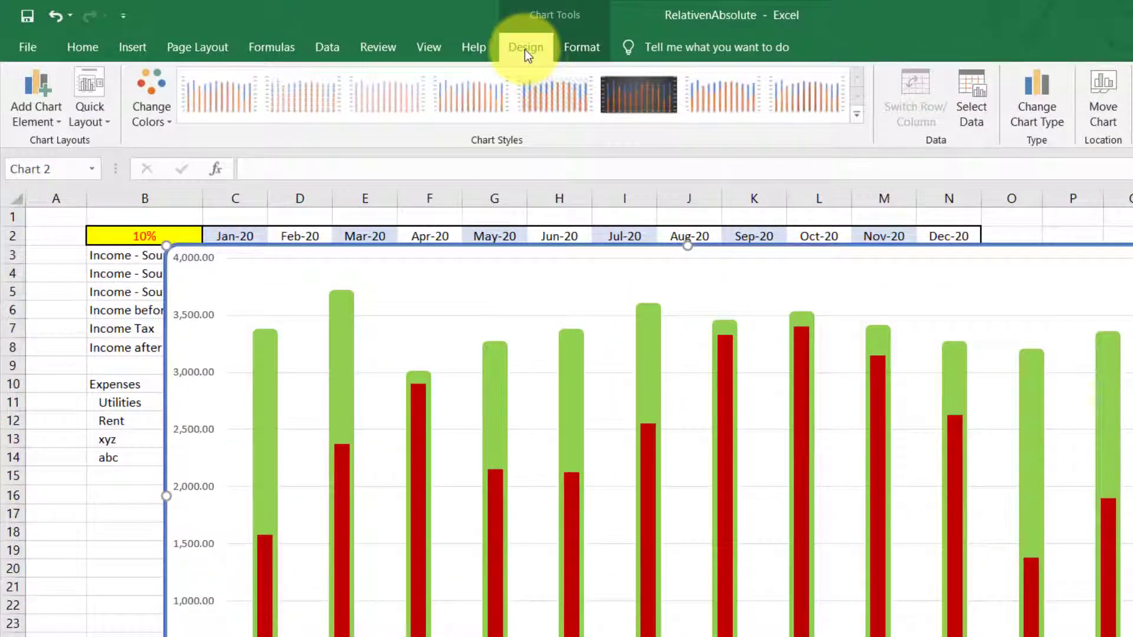
left_click(545, 103)
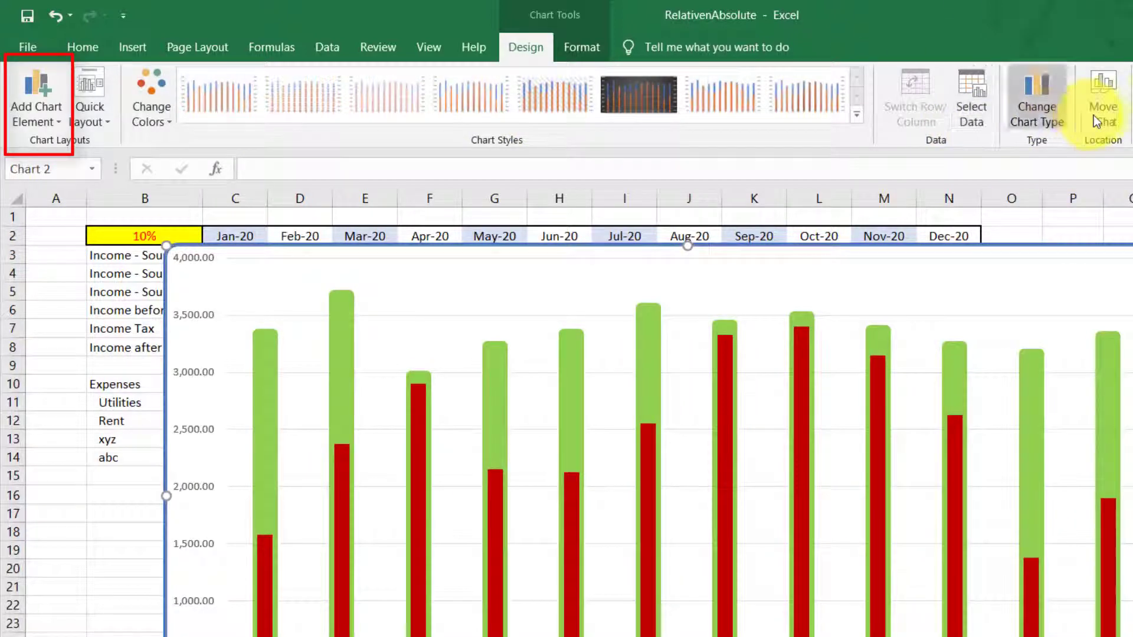
left_click(56, 124)
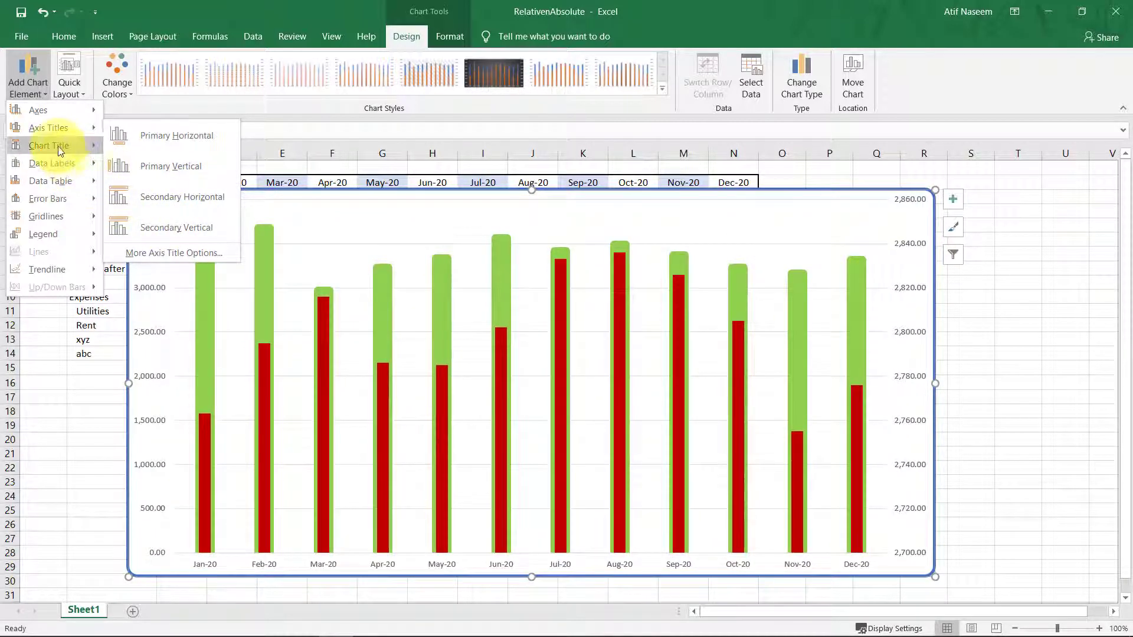
mouse_move(48, 145)
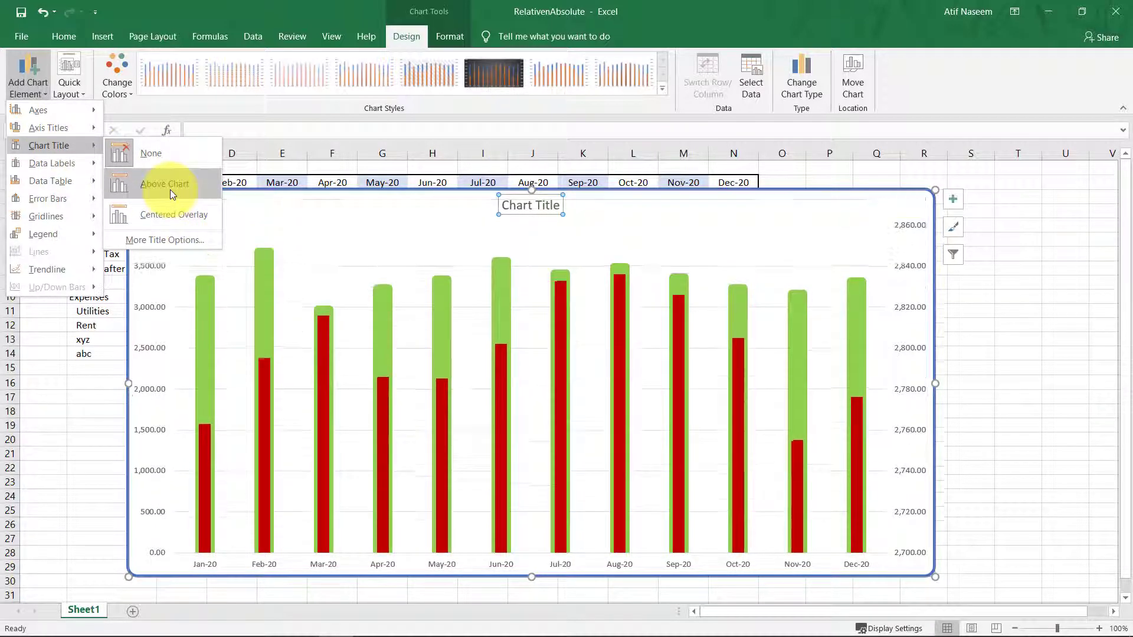
left_click(170, 189)
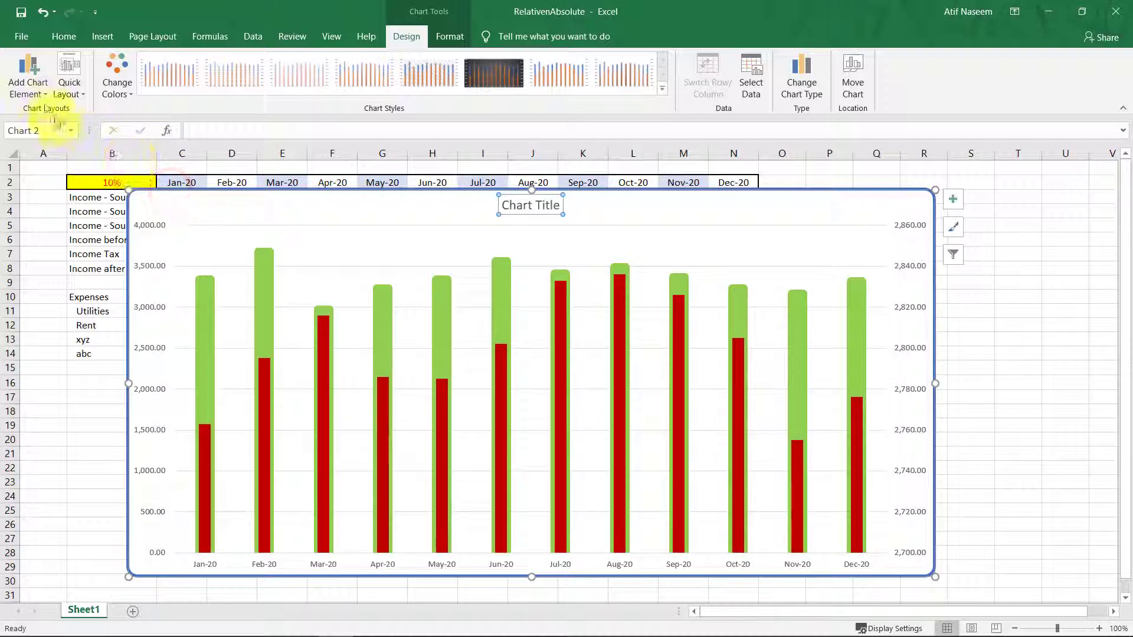
- Add a data table with legend keys, browsing trendlines without adding one
left_click(47, 97)
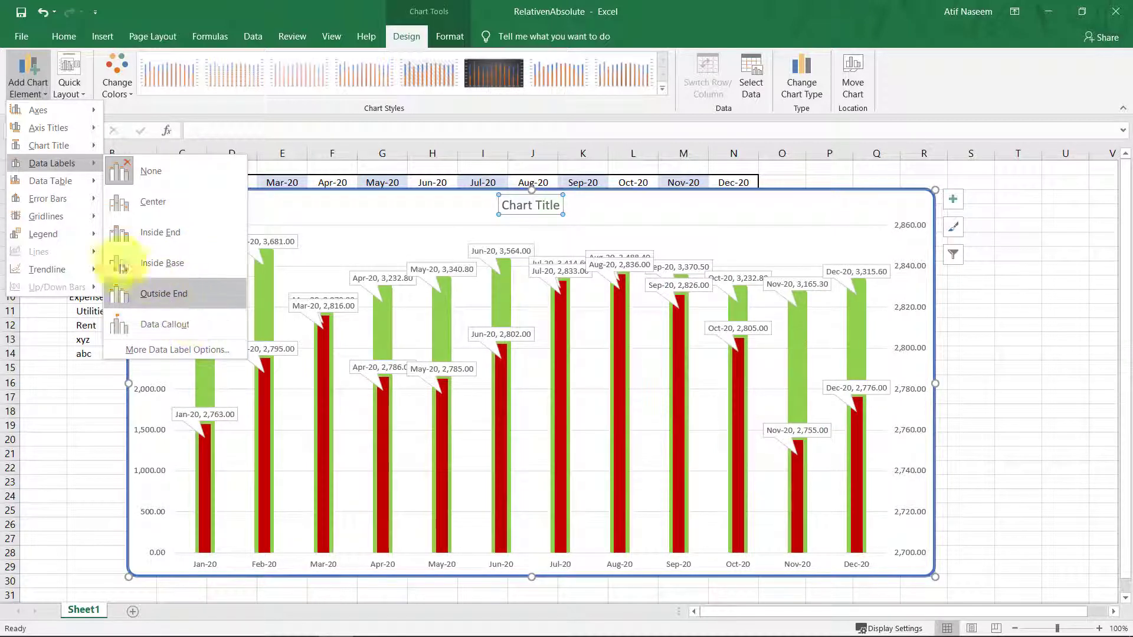
mouse_move(51, 181)
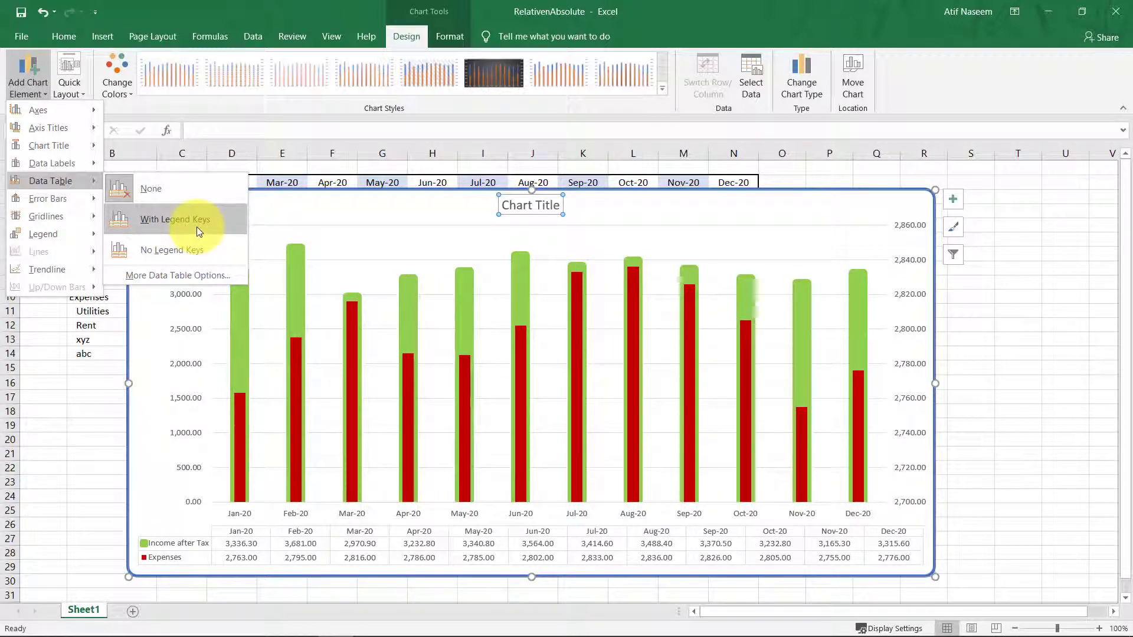
left_click(198, 230)
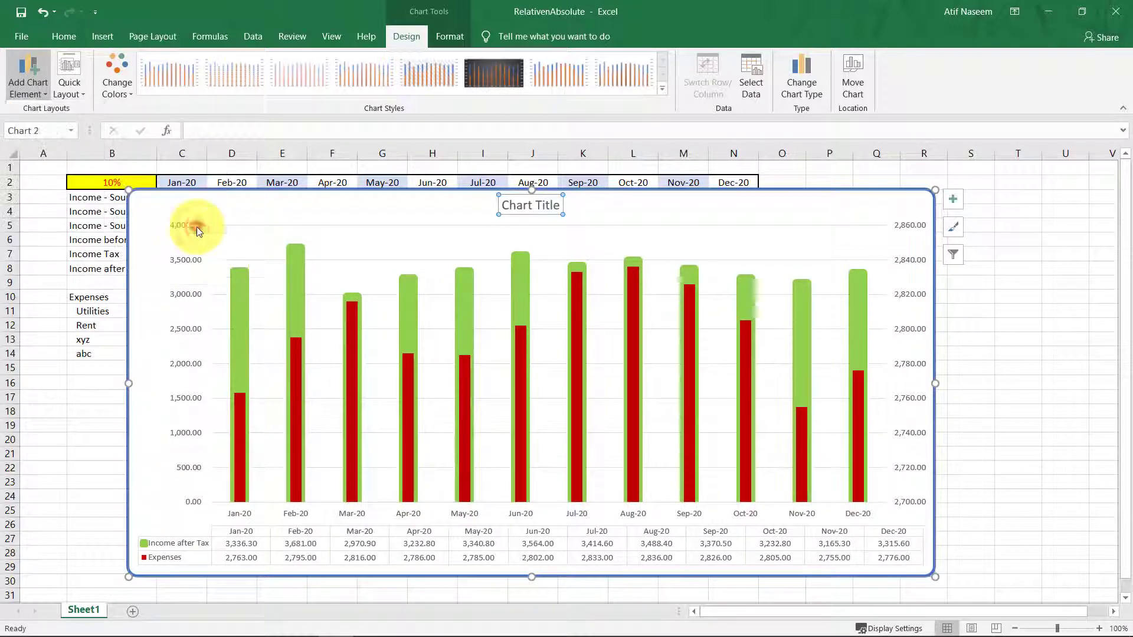
left_click(44, 98)
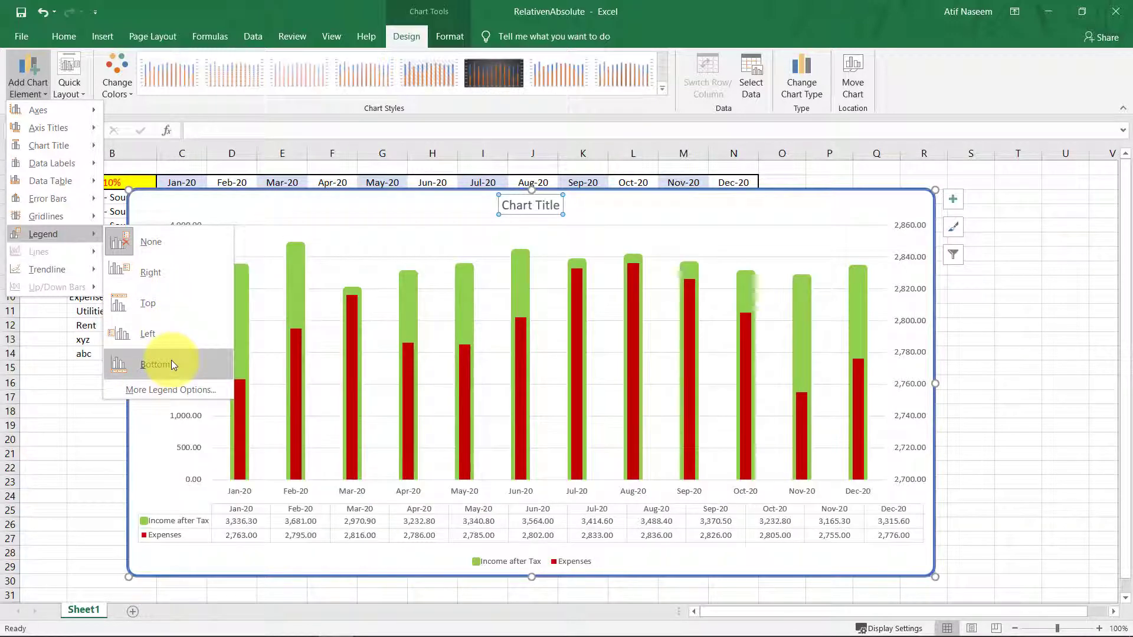
mouse_move(47, 269)
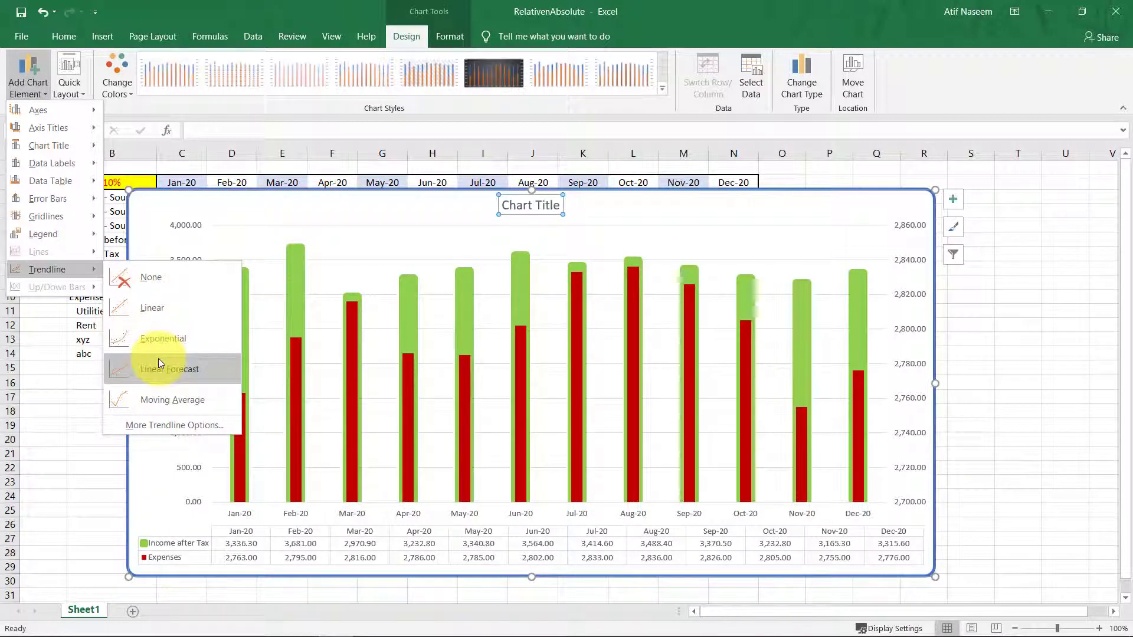
left_click(646, 1)
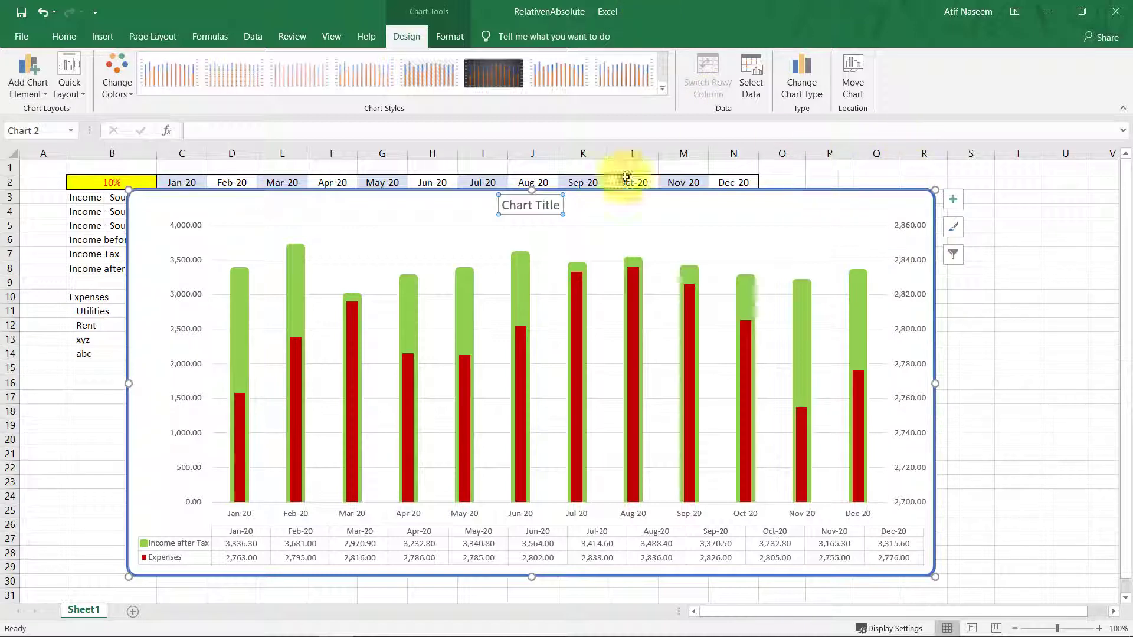